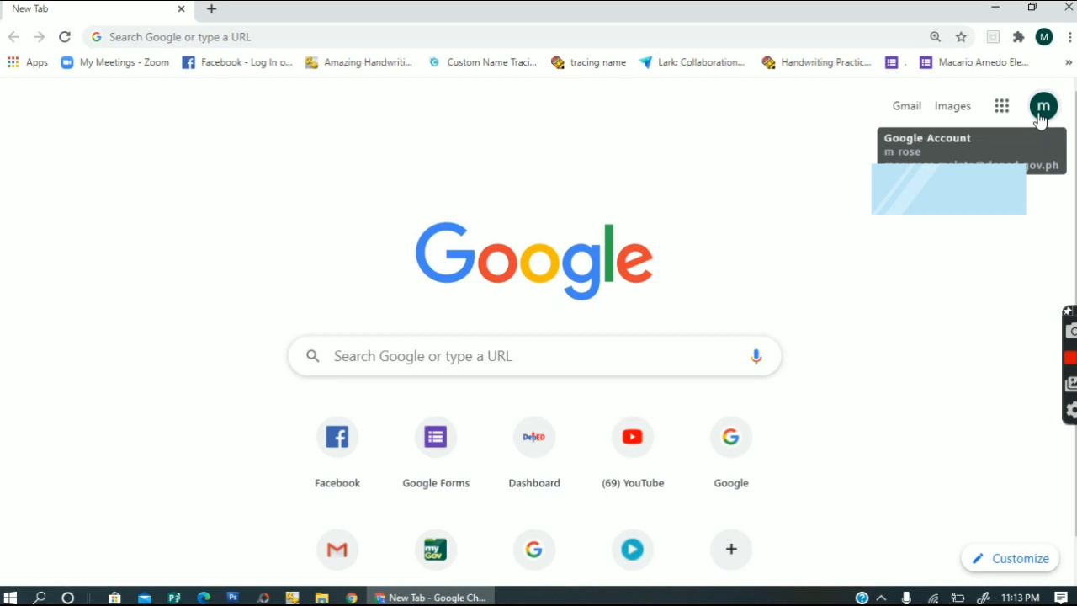
Search Google for "google forms".
{"action": "left_click", "coordinate": [375, 355]}
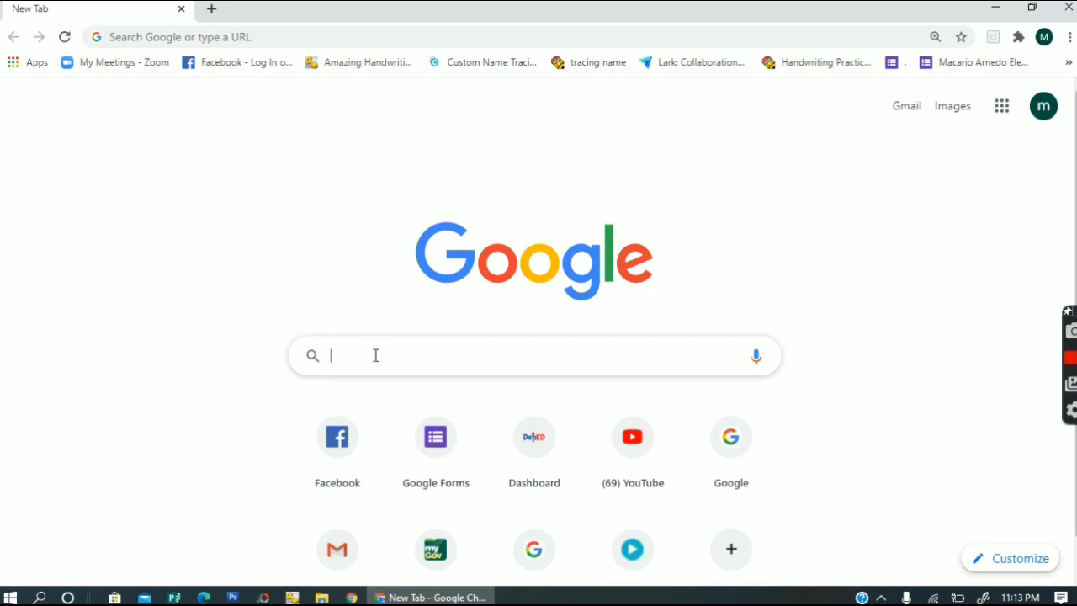
{"action": "type", "text": "goo"}
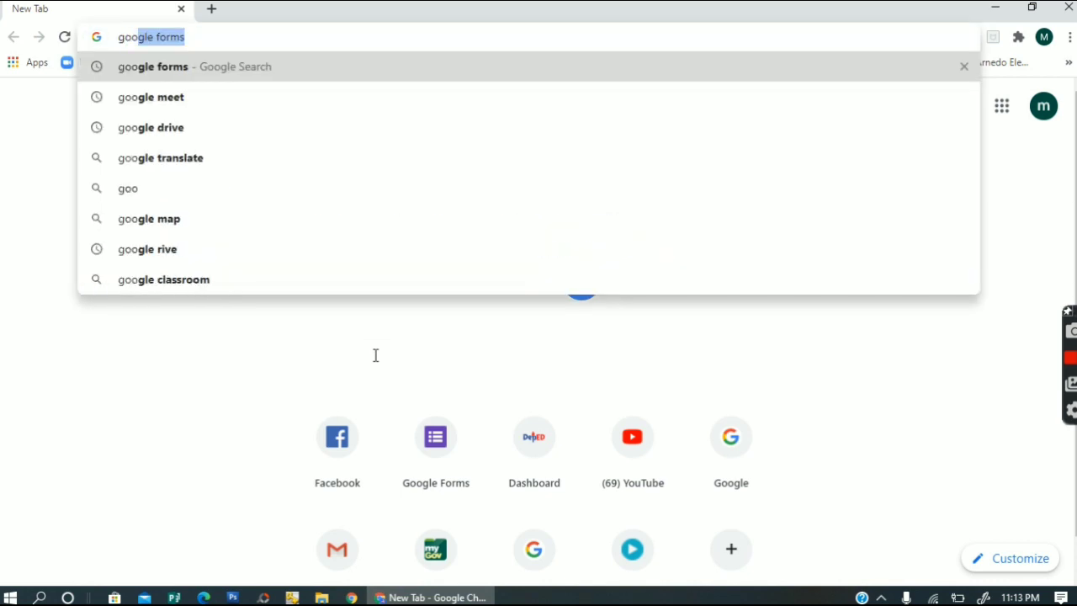
{"action": "type", "text": "gle "}
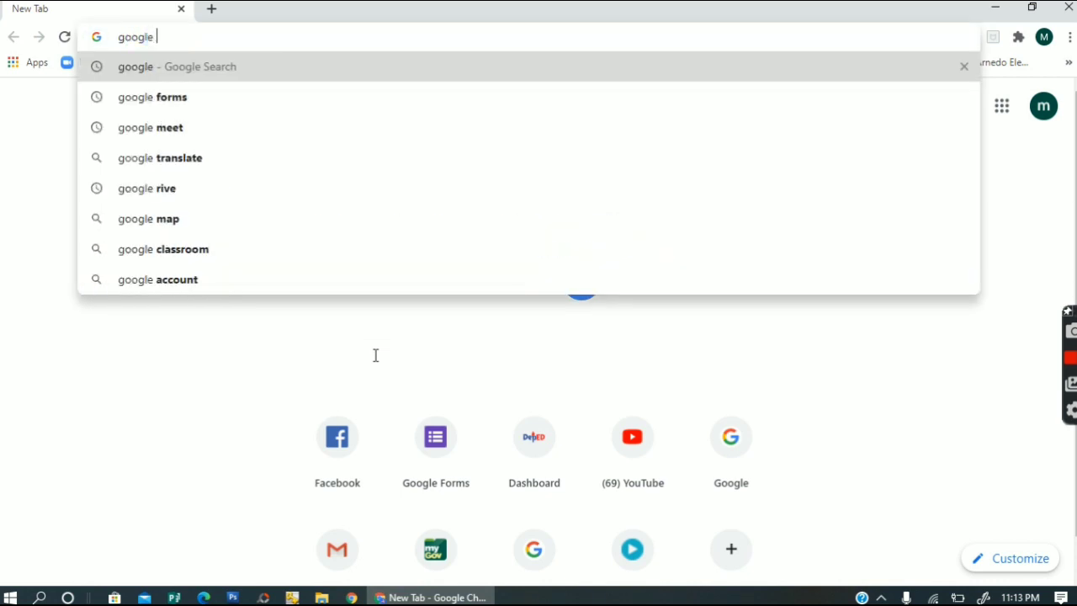
{"action": "type", "text": "for"}
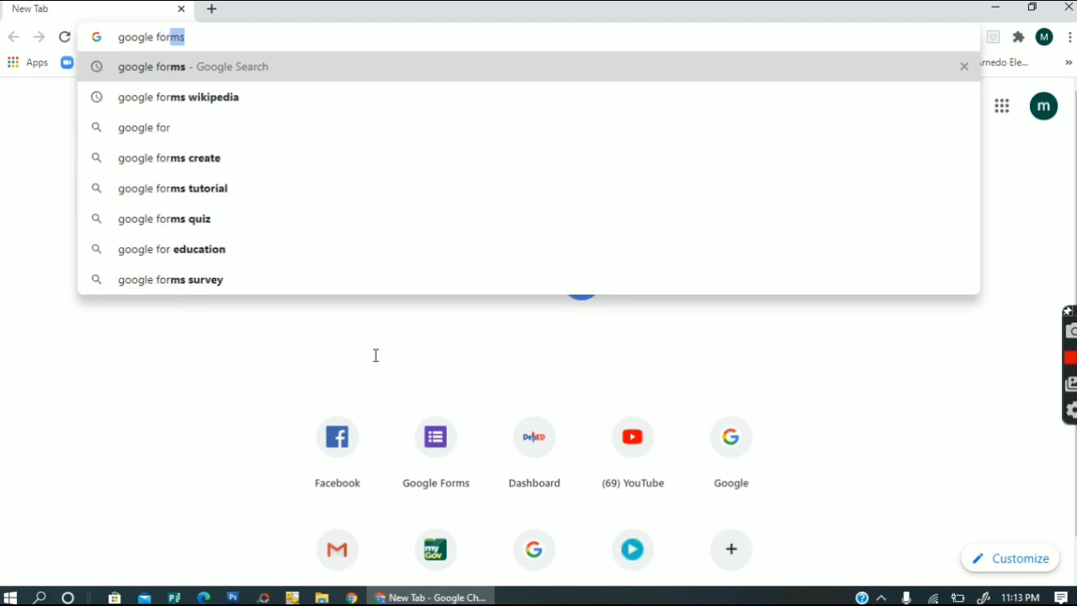
{"action": "type", "text": "ms"}
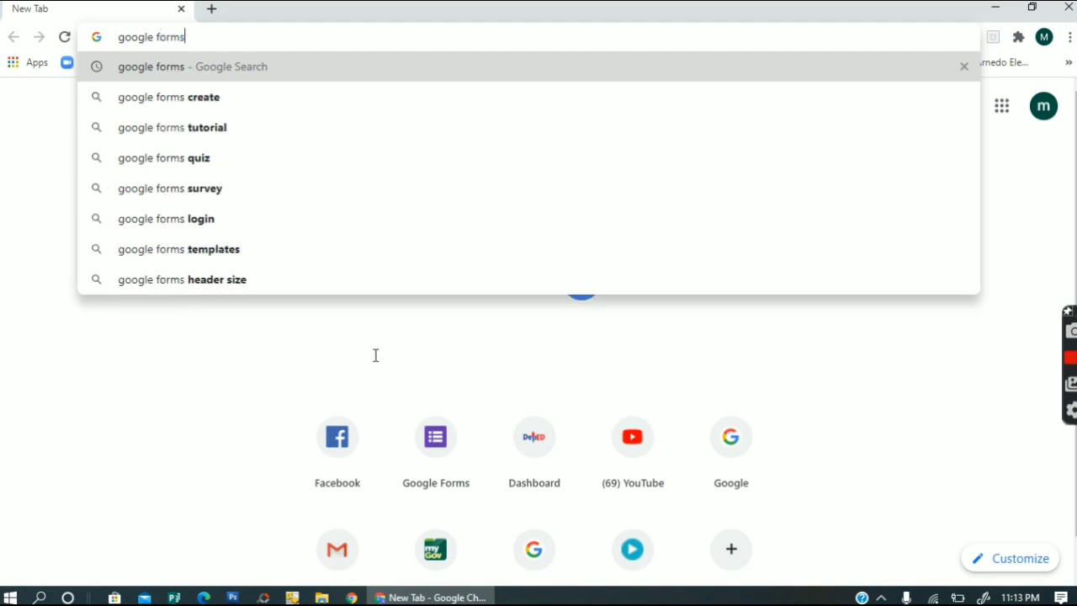
{"action": "key", "text": "Return"}
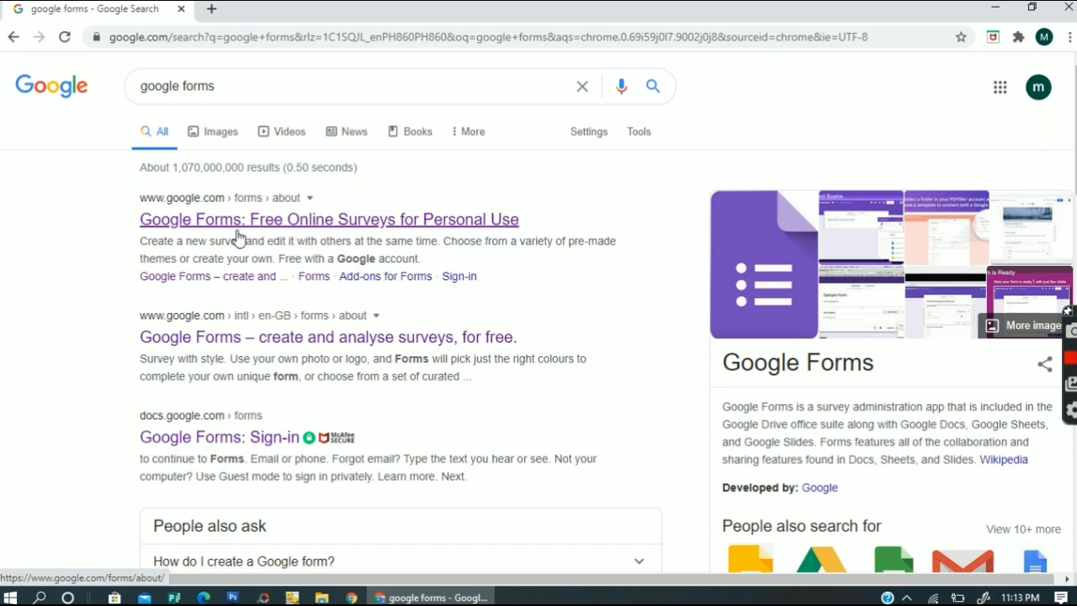
Go to Google Forms through the "Free Online Surveys for Personal Use" result and create a new blank form.
{"action": "left_click", "coordinate": [353, 229]}
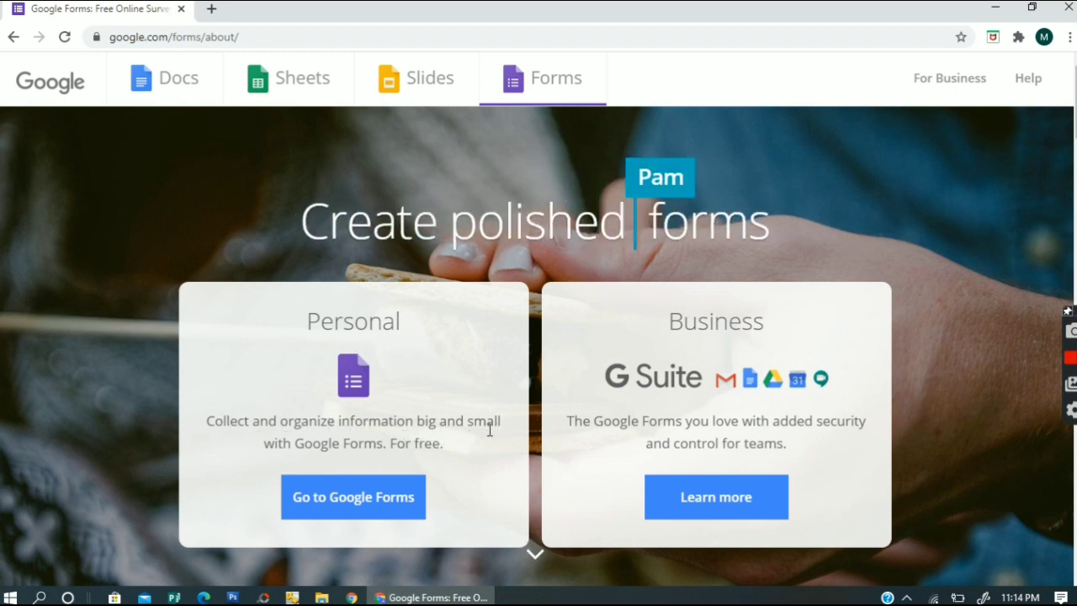
{"action": "left_click", "coordinate": [353, 503]}
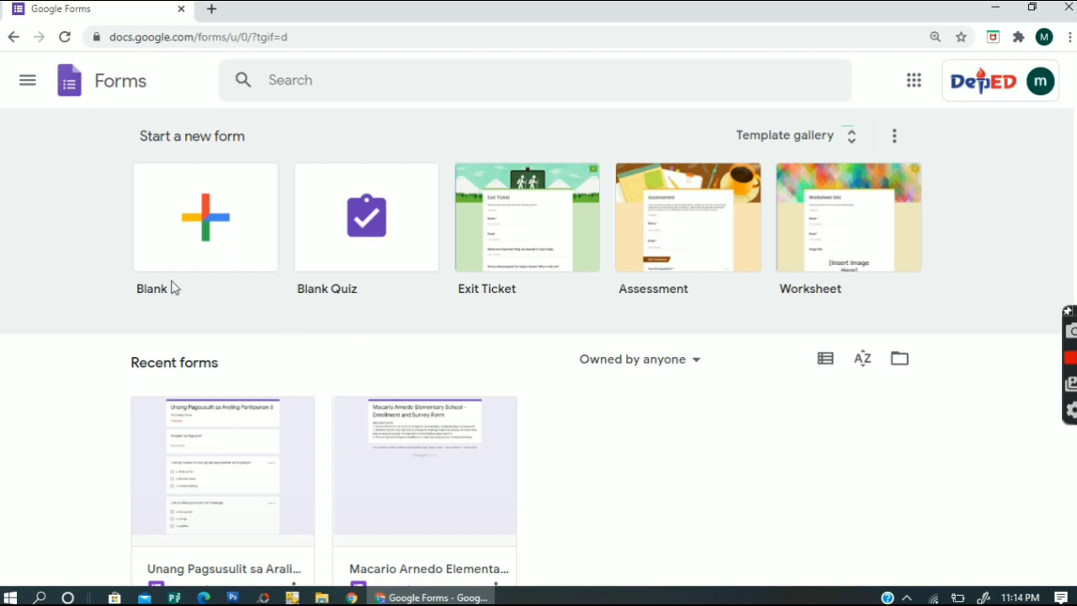
{"action": "left_click", "coordinate": [227, 258]}
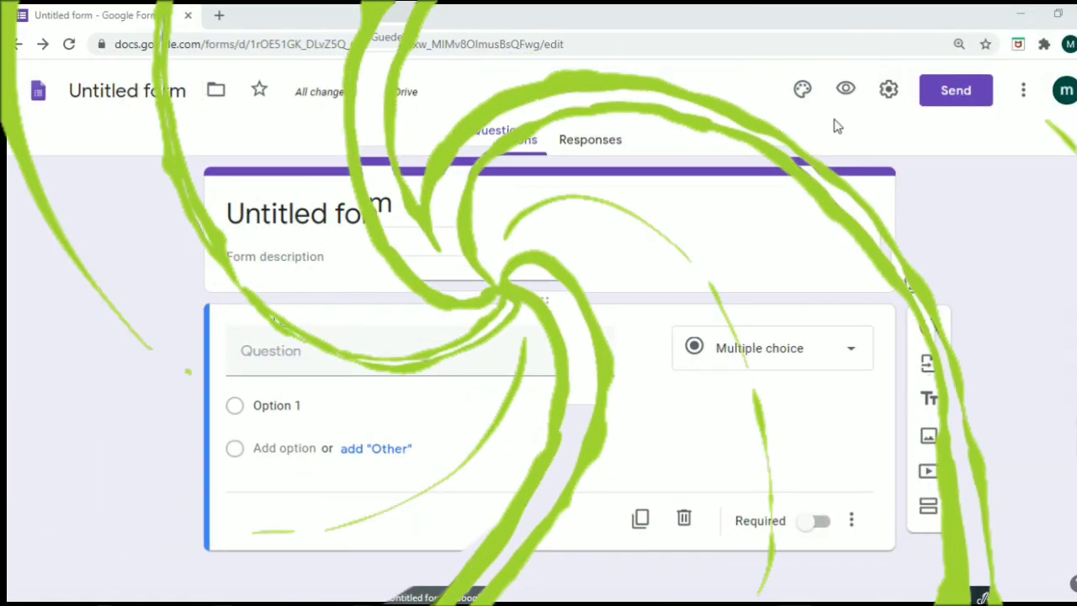
In the form's settings, remove the sign-in restriction to users in Department of Education and its trusted organizations.
{"action": "left_click", "coordinate": [893, 93]}
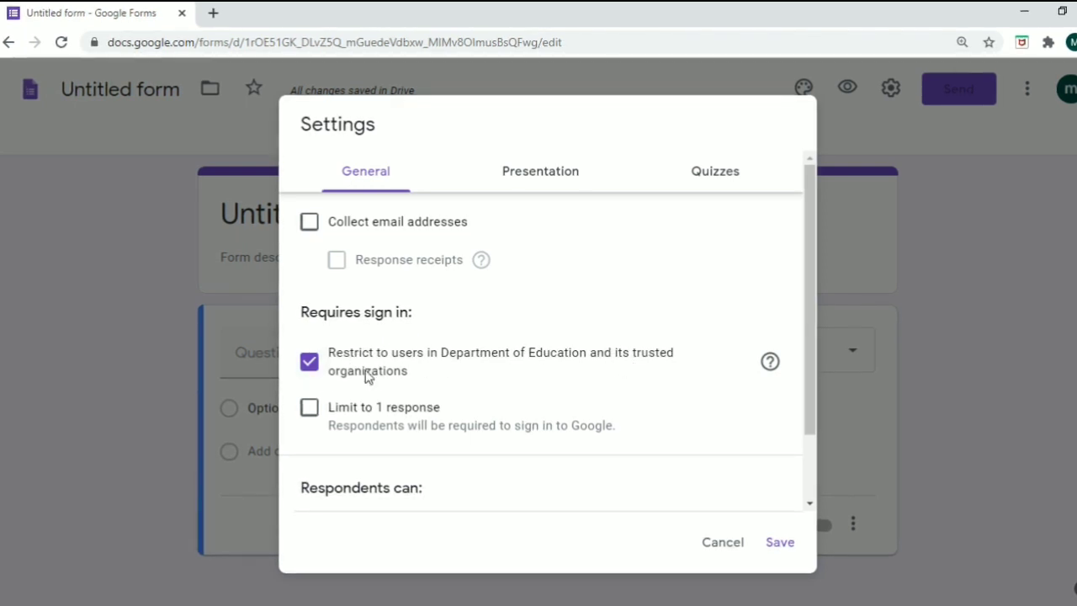
{"action": "left_click", "coordinate": [310, 375]}
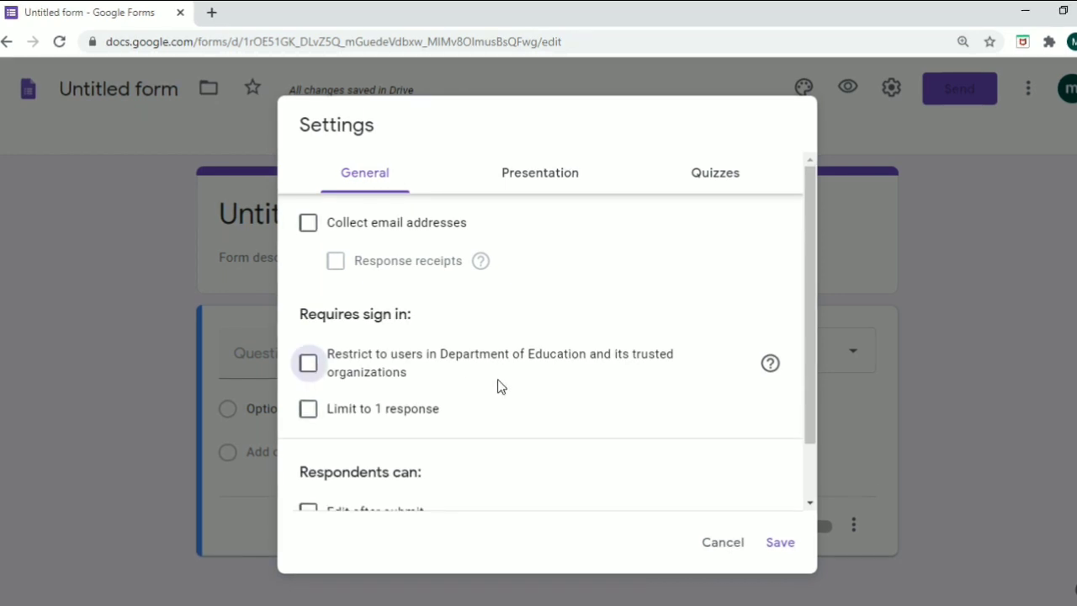
{"action": "scroll", "coordinate": [498, 386], "scroll_direction": "down", "scroll_amount": 1}
{"action": "scroll", "coordinate": [498, 386], "scroll_direction": "up", "scroll_amount": 1}
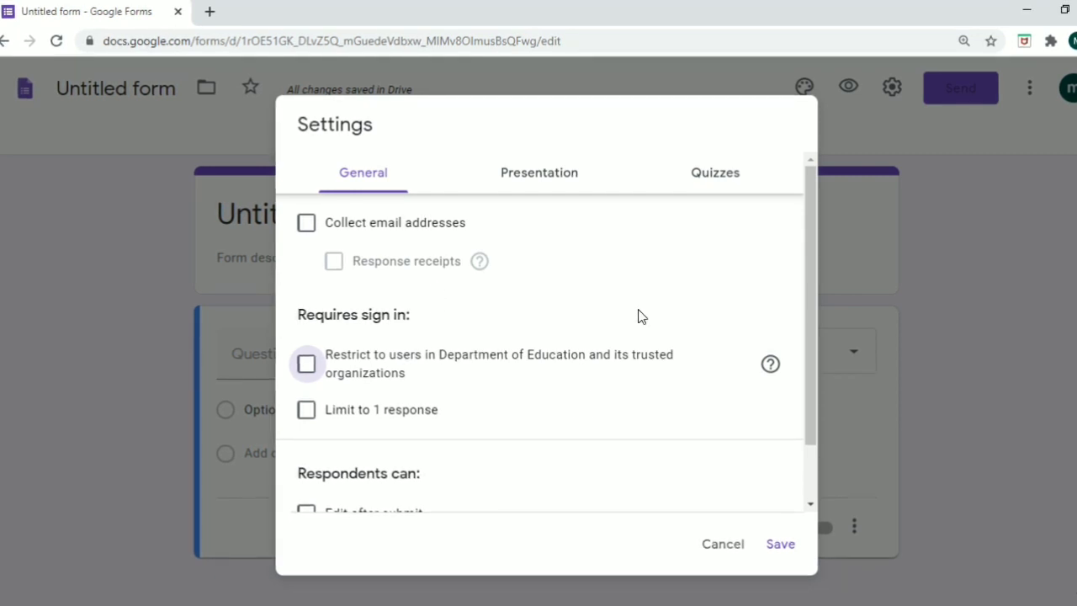
Turn the form into a quiz, review the quiz options and general settings, and save the settings.
{"action": "left_click", "coordinate": [709, 186]}
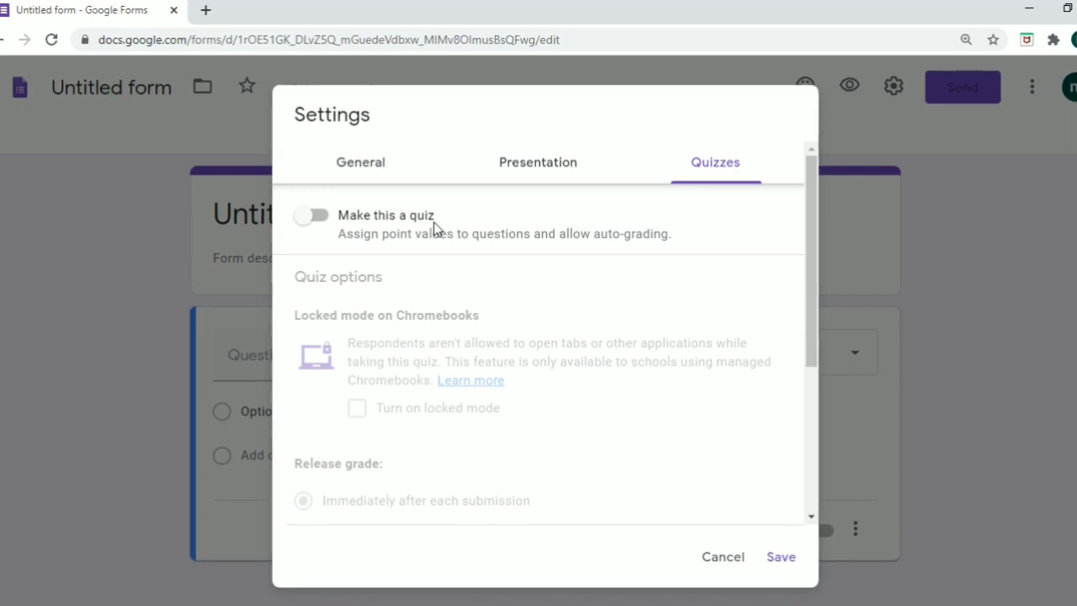
{"action": "left_click", "coordinate": [316, 216]}
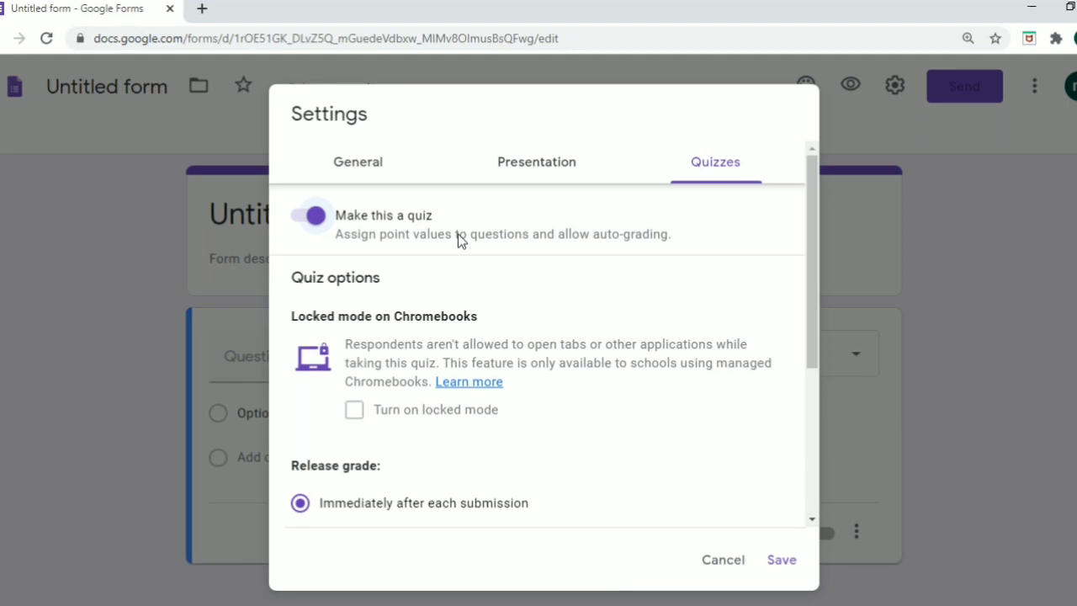
{"action": "scroll", "coordinate": [496, 245], "scroll_direction": "down", "scroll_amount": 1}
{"action": "scroll", "coordinate": [606, 290], "scroll_direction": "down", "scroll_amount": 2}
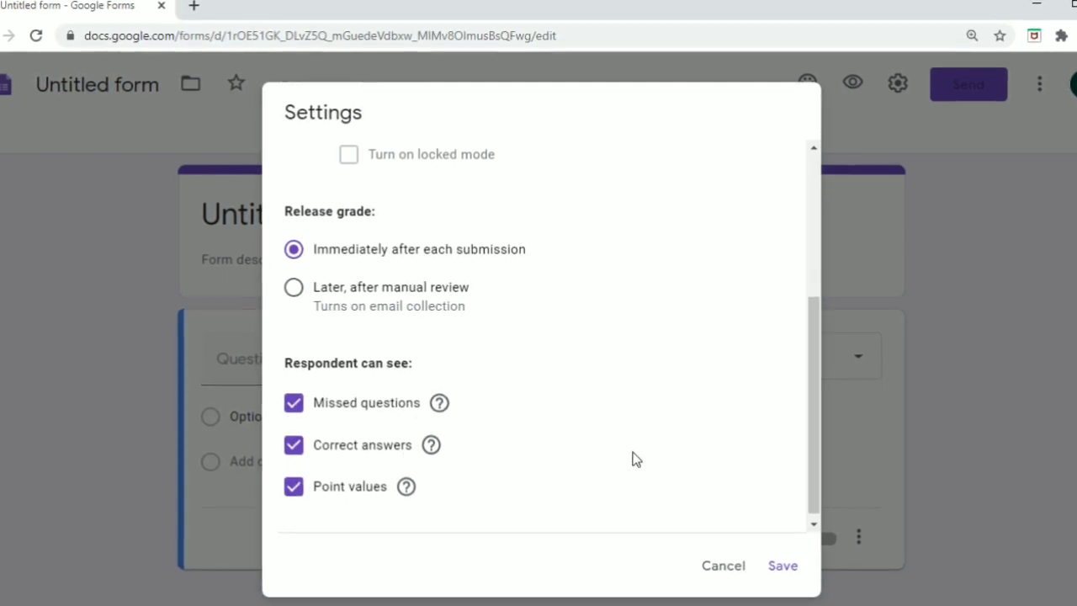
{"action": "scroll", "coordinate": [636, 458], "scroll_direction": "up", "scroll_amount": 3}
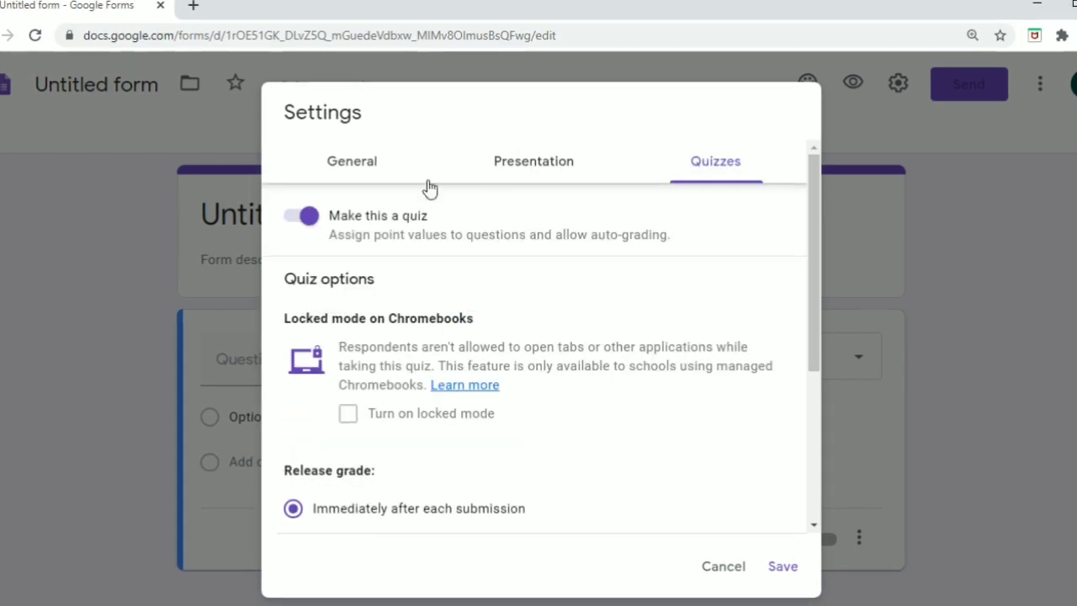
{"action": "left_click", "coordinate": [352, 161]}
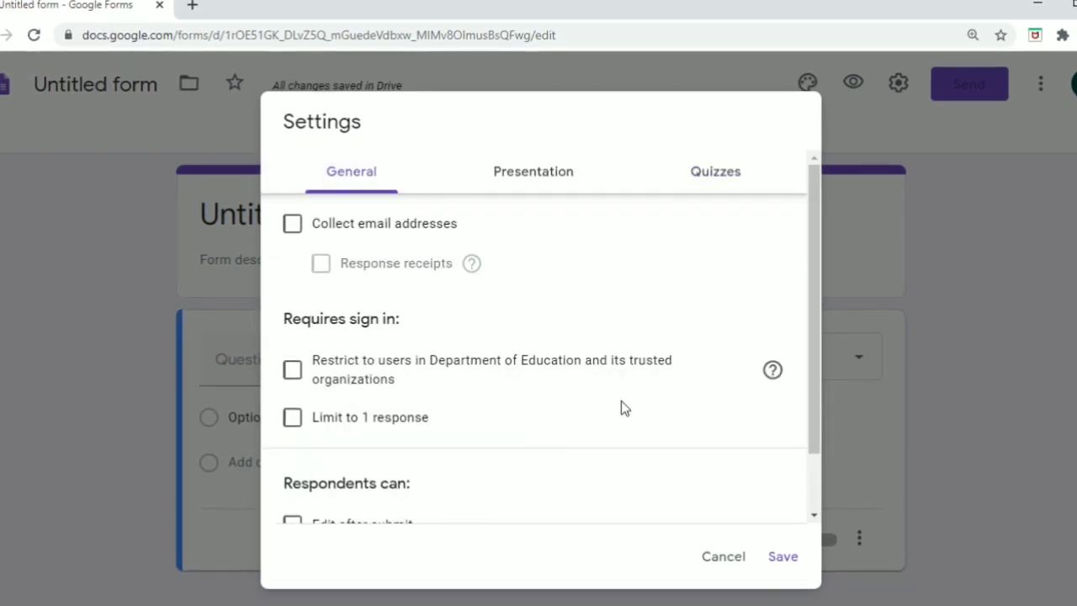
{"action": "left_click", "coordinate": [781, 559]}
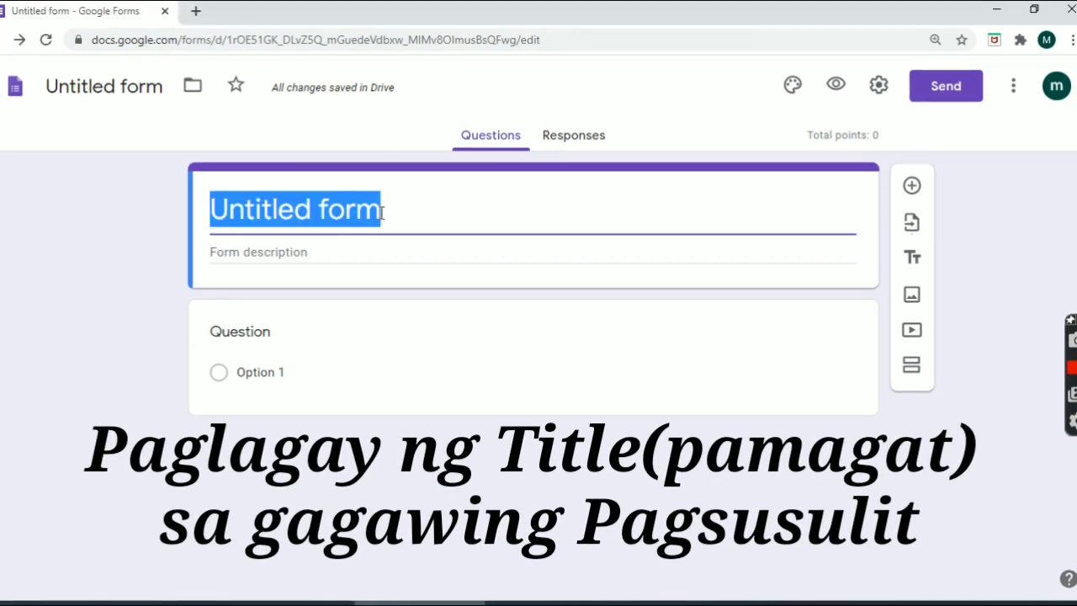
Replace the form's title with "Maikling Pagsusulit sa Araling Panlipunan 3".
{"action": "type", "text": "Ma"}
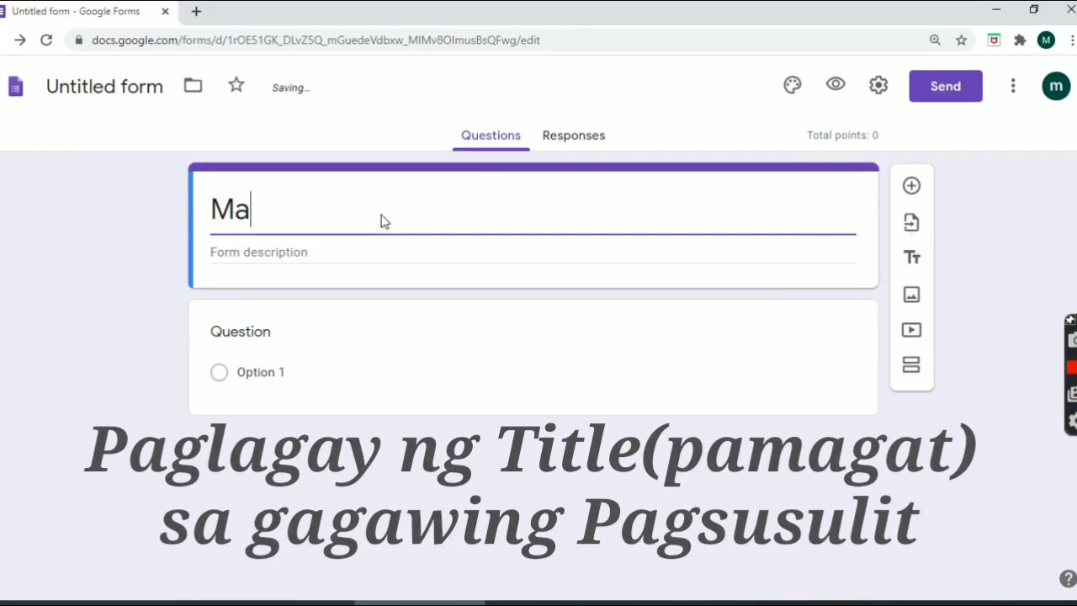
{"action": "type", "text": "ikl"}
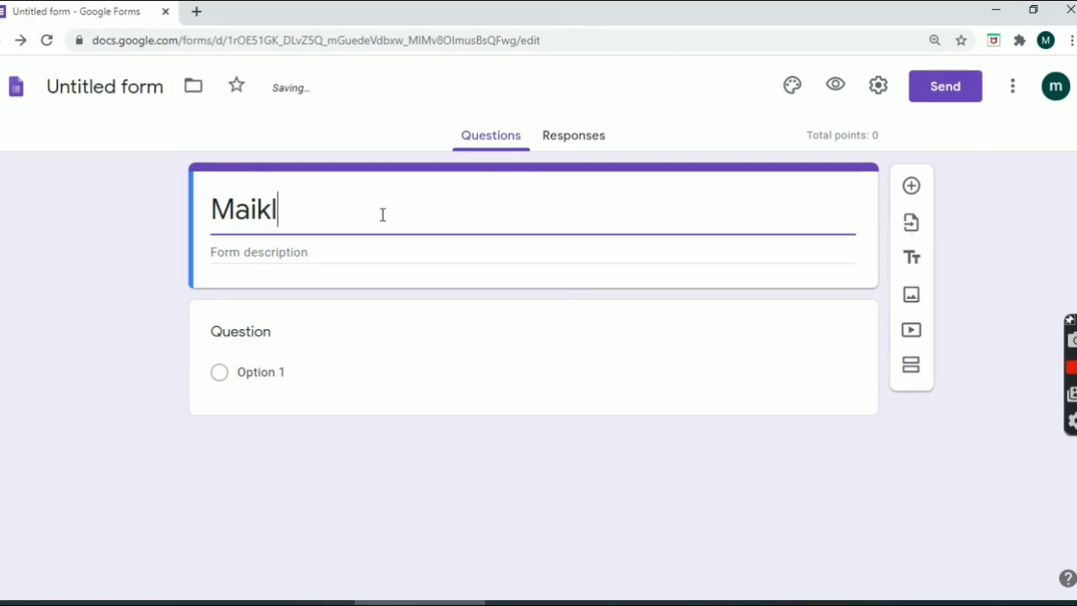
{"action": "type", "text": "ing"}
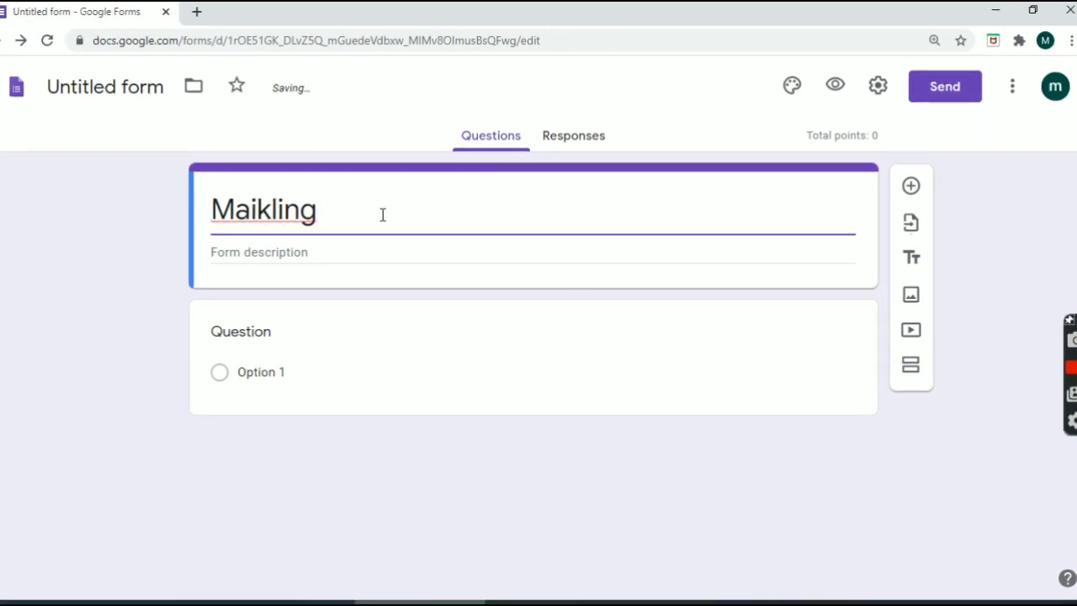
{"action": "type", "text": " Pags"}
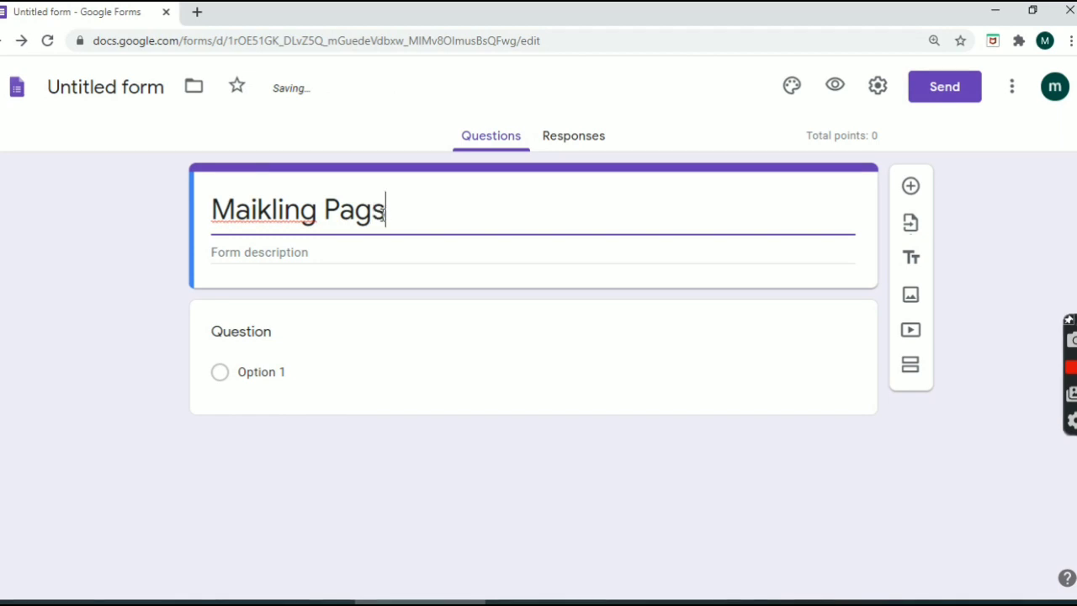
{"action": "type", "text": "usul"}
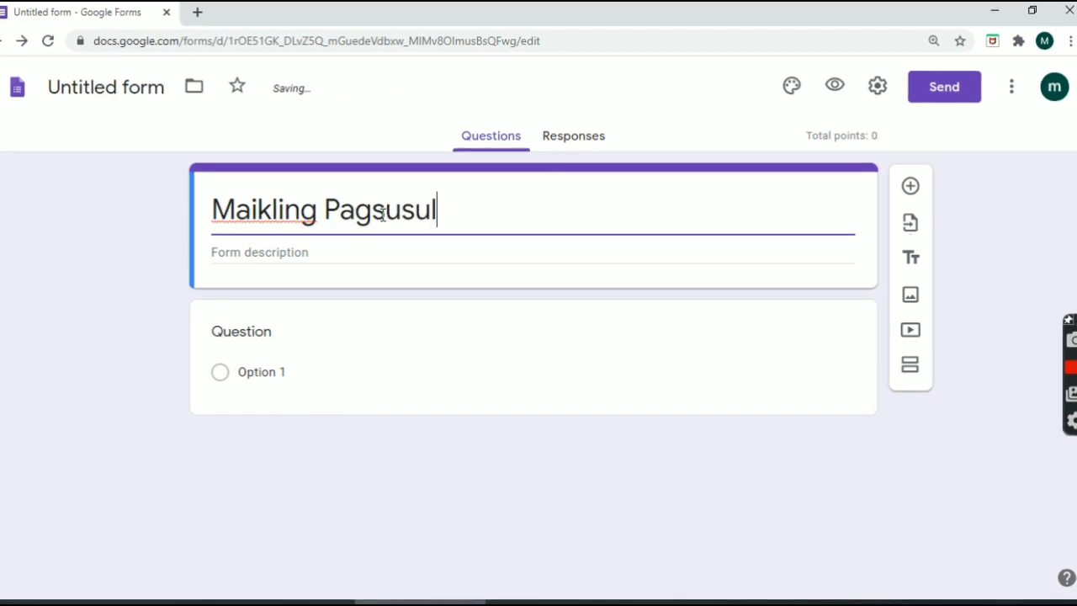
{"action": "type", "text": "it sa "}
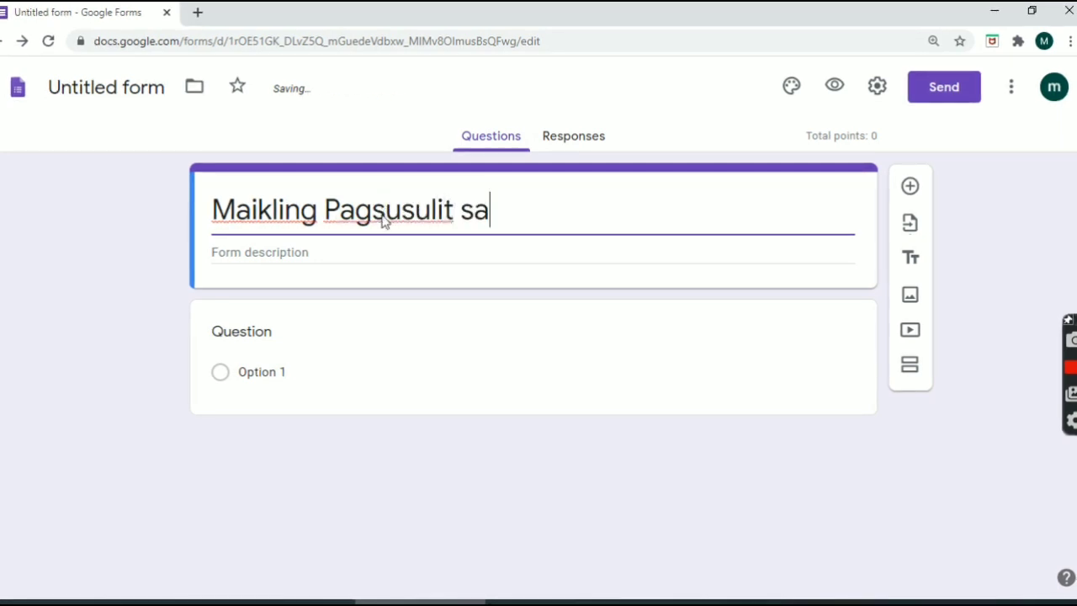
{"action": "type", "text": "A"}
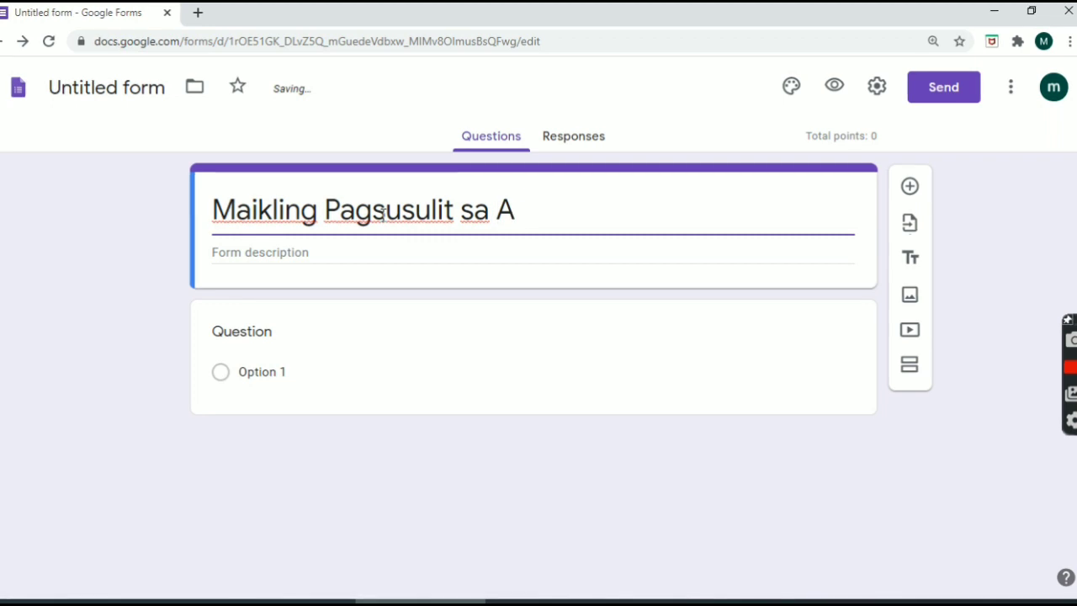
{"action": "type", "text": "ralin"}
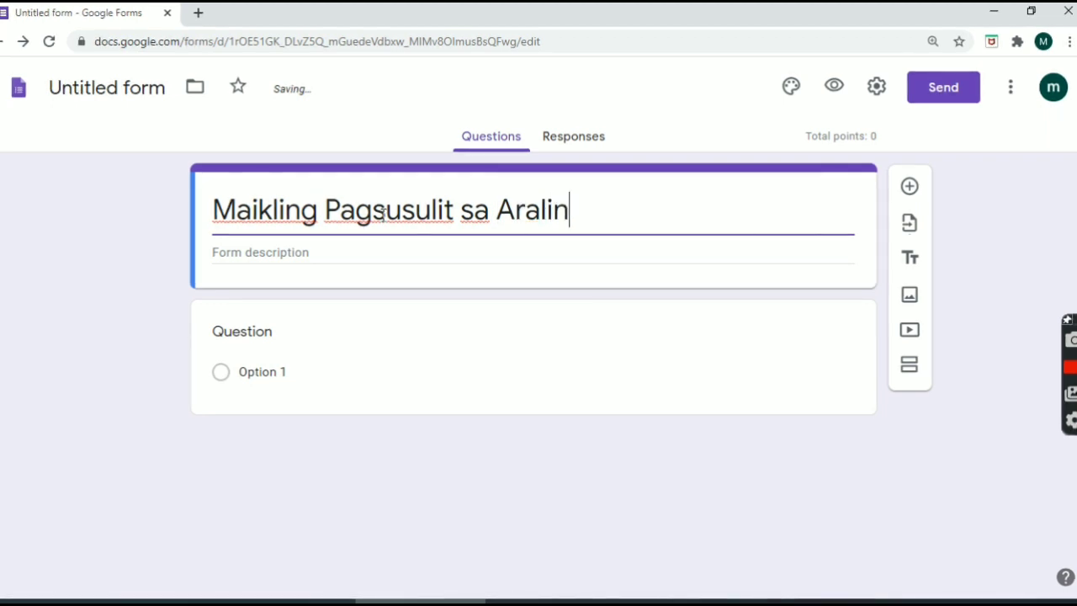
{"action": "type", "text": "g Pa"}
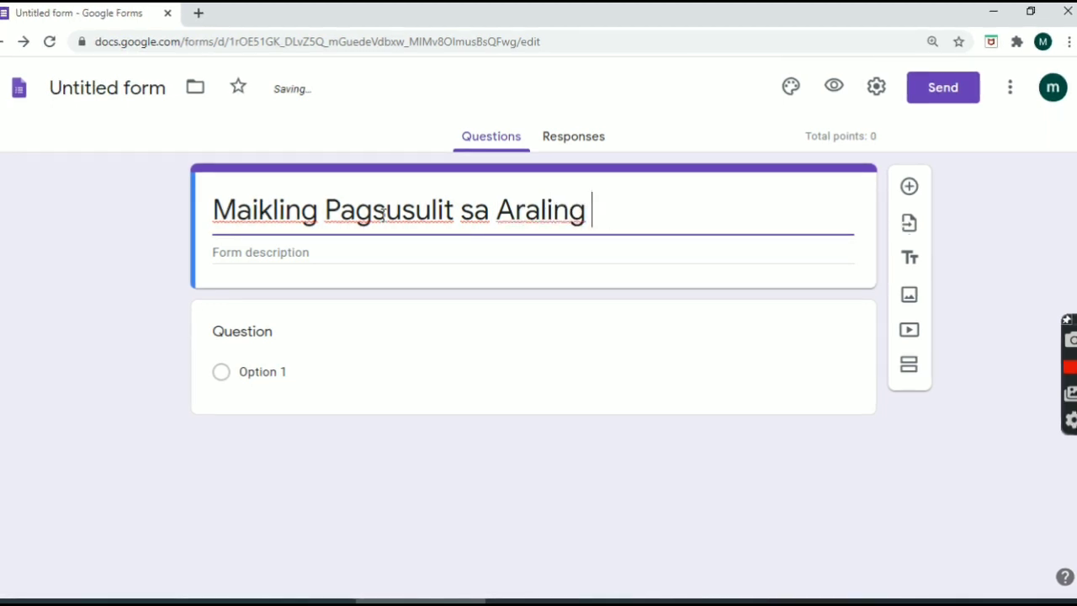
{"action": "type", "text": "nli"}
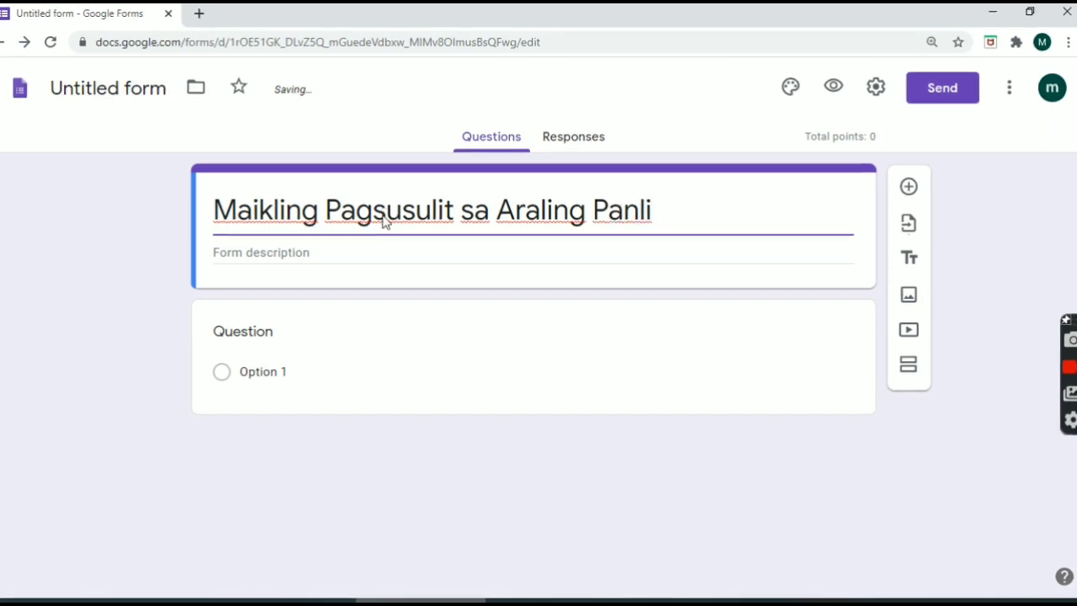
{"action": "type", "text": "pu"}
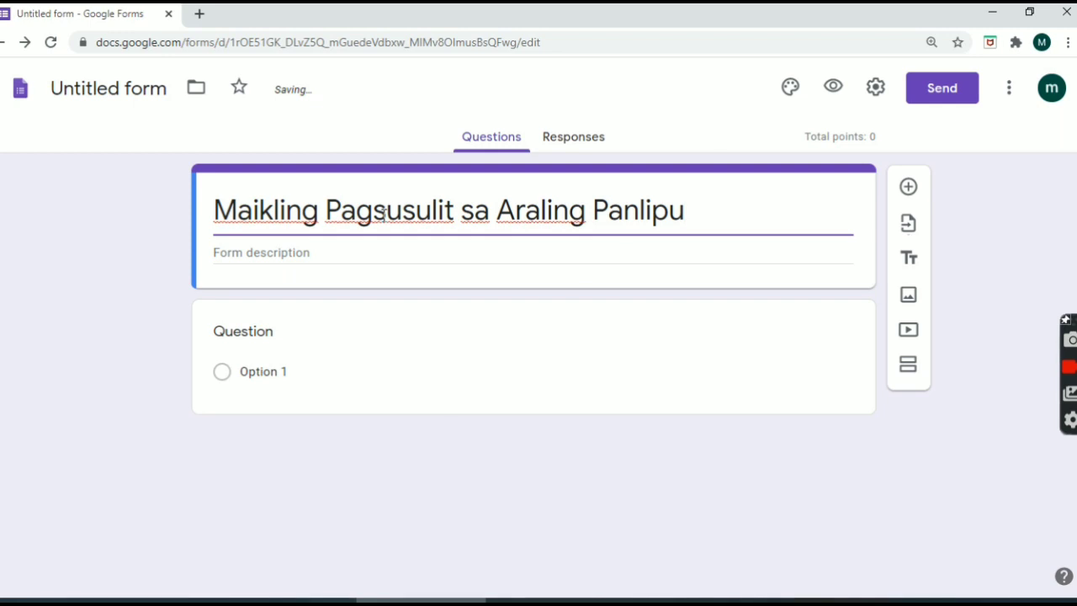
{"action": "type", "text": "nan"}
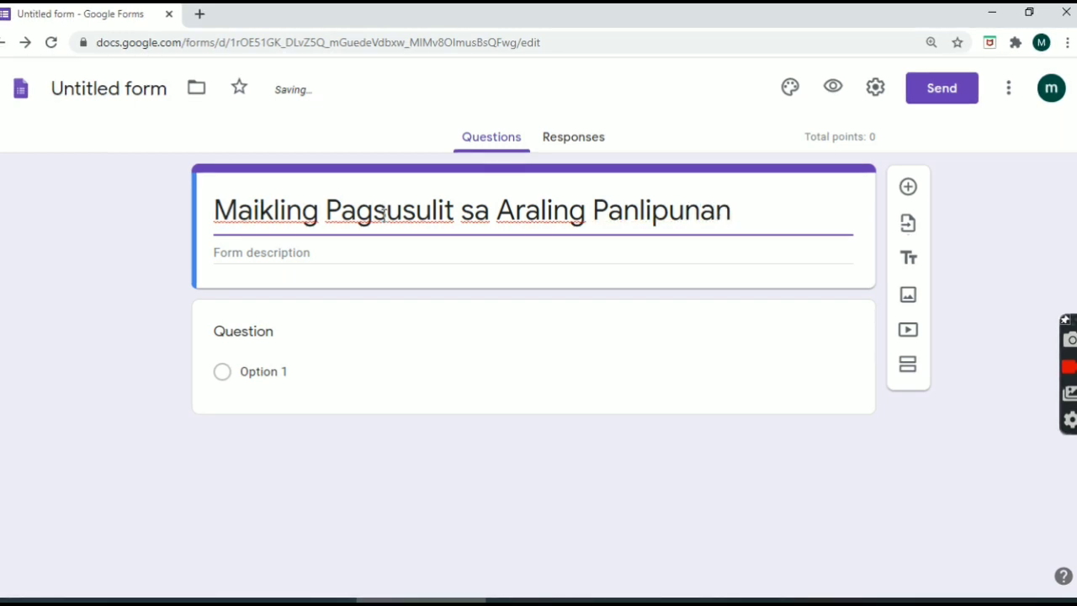
{"action": "type", "text": " 3"}
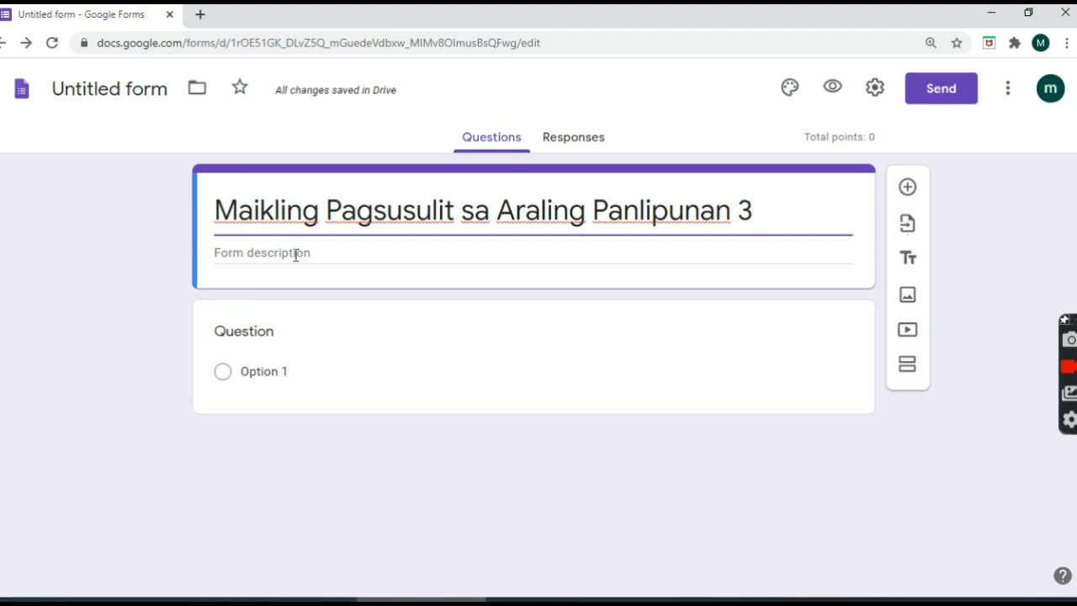
Enter the form description "Panuto: Piliin ang tamang sagot." below the title.
{"action": "left_click", "coordinate": [250, 252]}
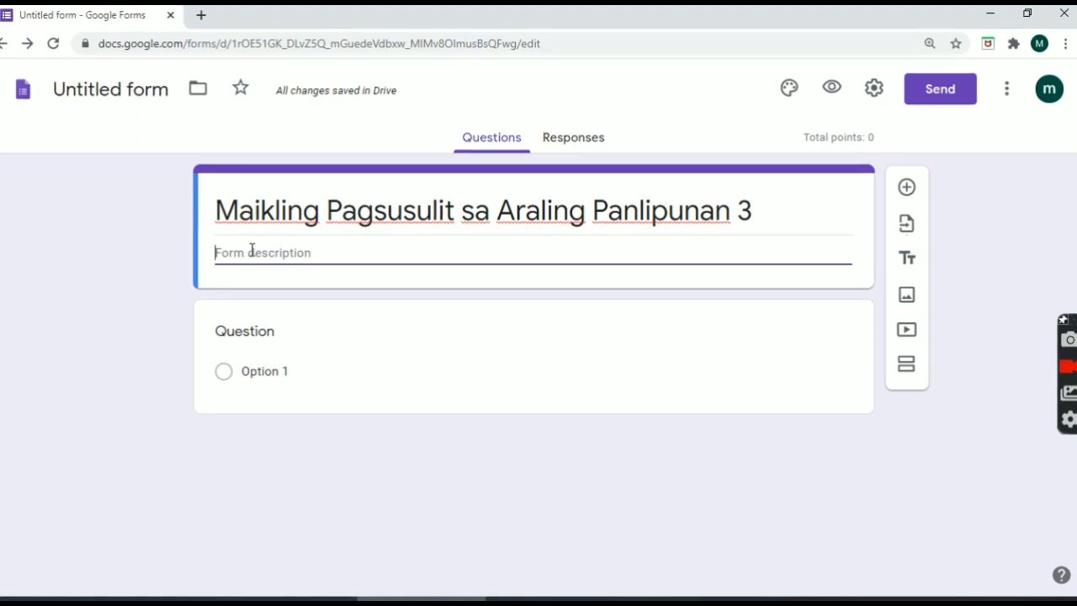
{"action": "type", "text": "Pi"}
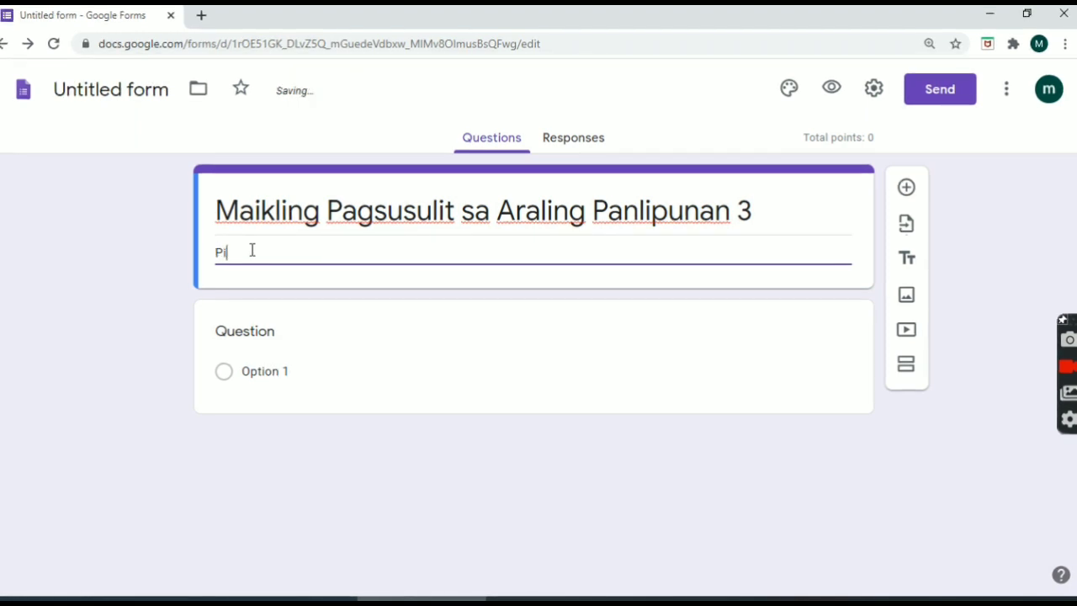
{"action": "type", "text": "lii"}
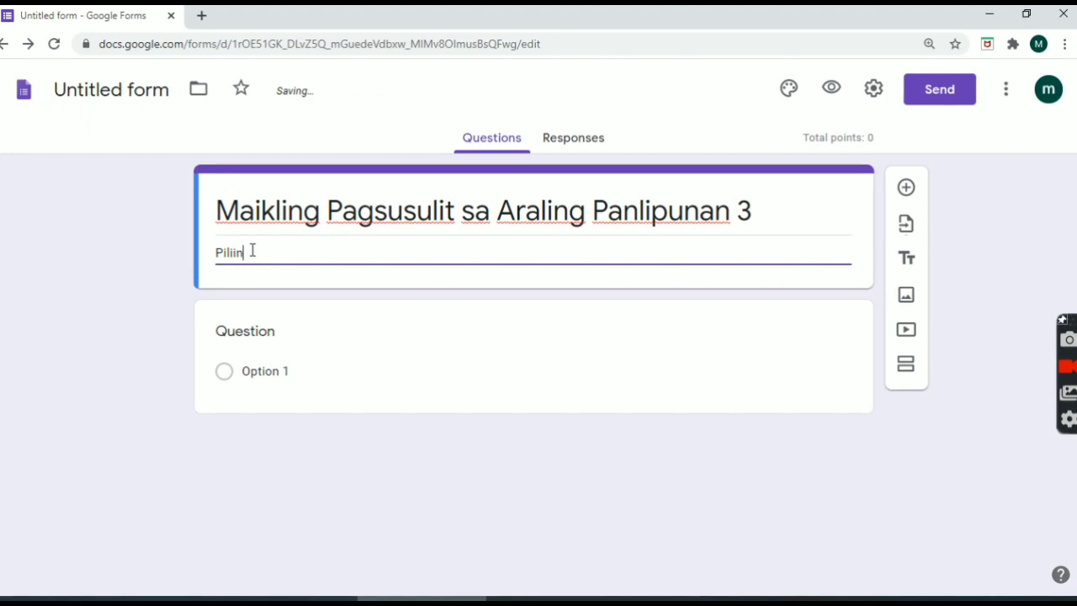
{"action": "type", "text": "n"}
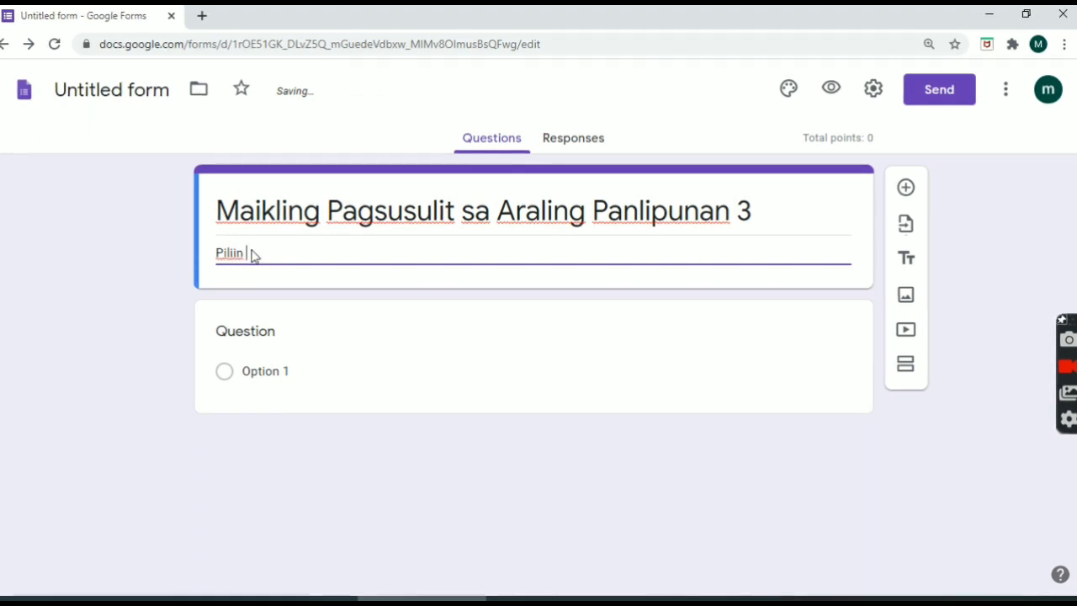
{"action": "key", "text": "BackSpace"}
{"action": "key", "text": "BackSpace"}
{"action": "key", "text": "BackSpace"}
{"action": "key", "text": "BackSpace"}
{"action": "key", "text": "BackSpace"}
{"action": "key", "text": "BackSpace"}
{"action": "type", "text": "a"}
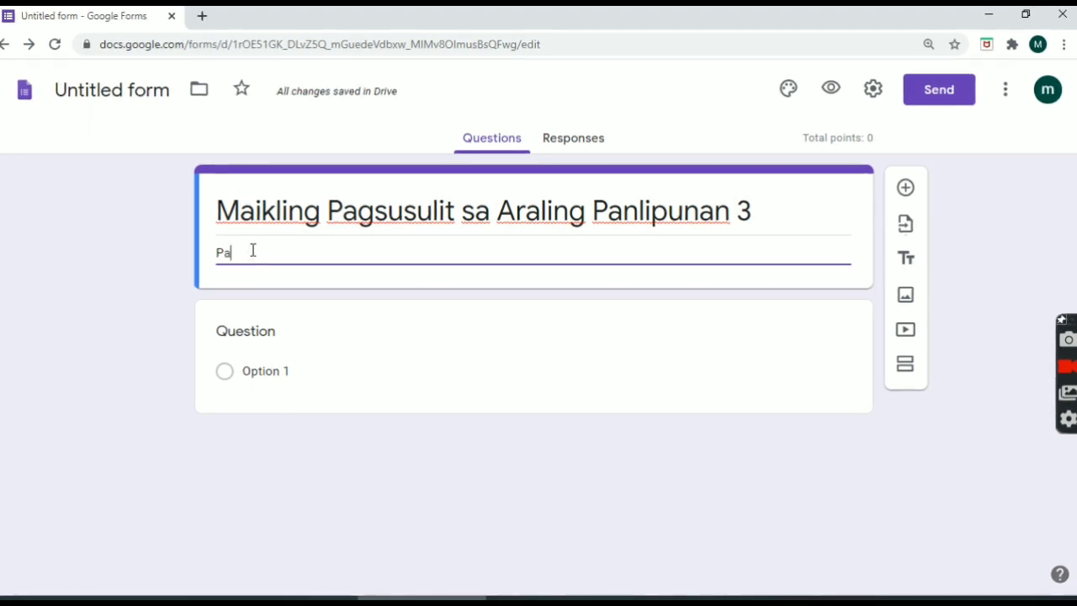
{"action": "type", "text": "nuto:"}
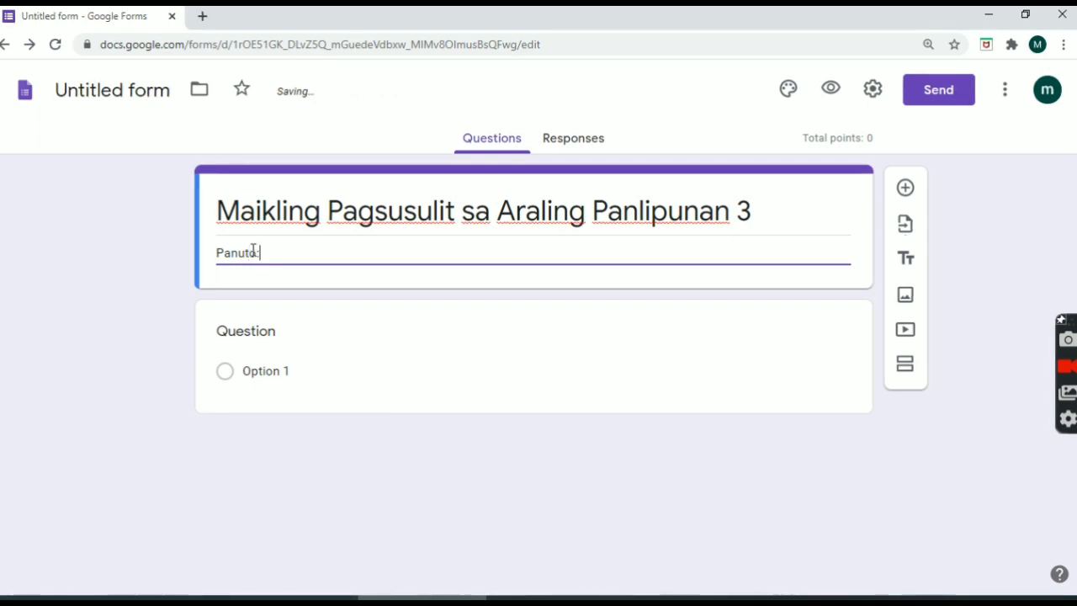
{"action": "type", "text": " Pi"}
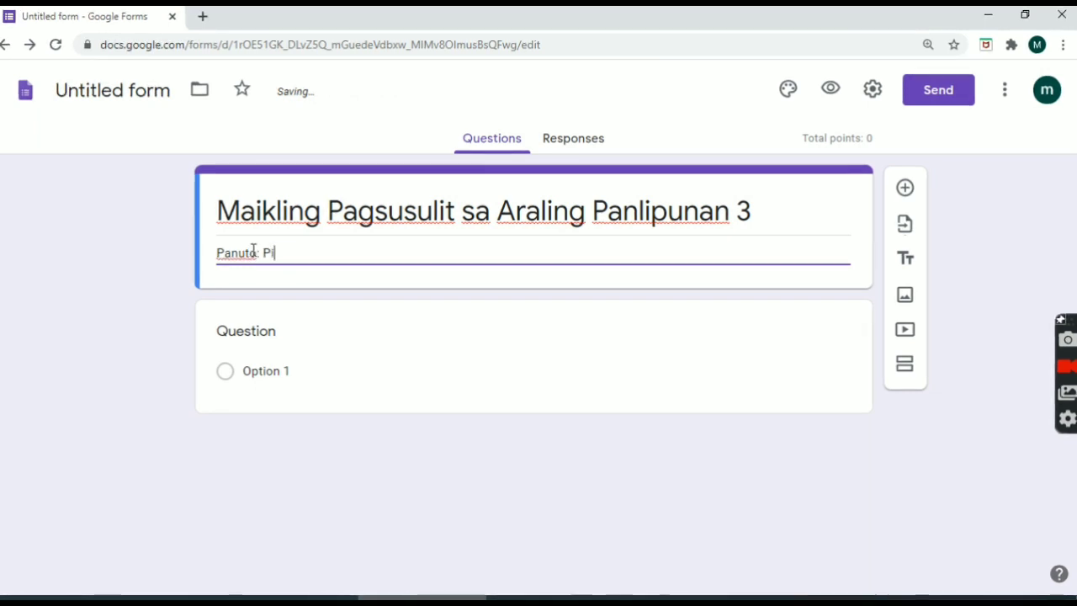
{"action": "type", "text": "liin "}
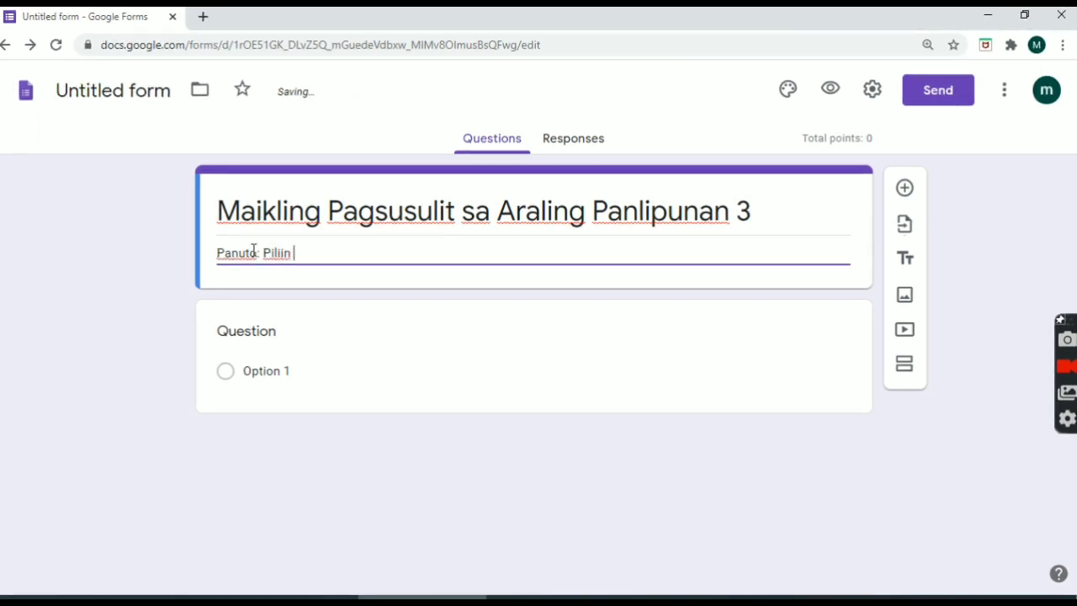
{"action": "type", "text": "ang "}
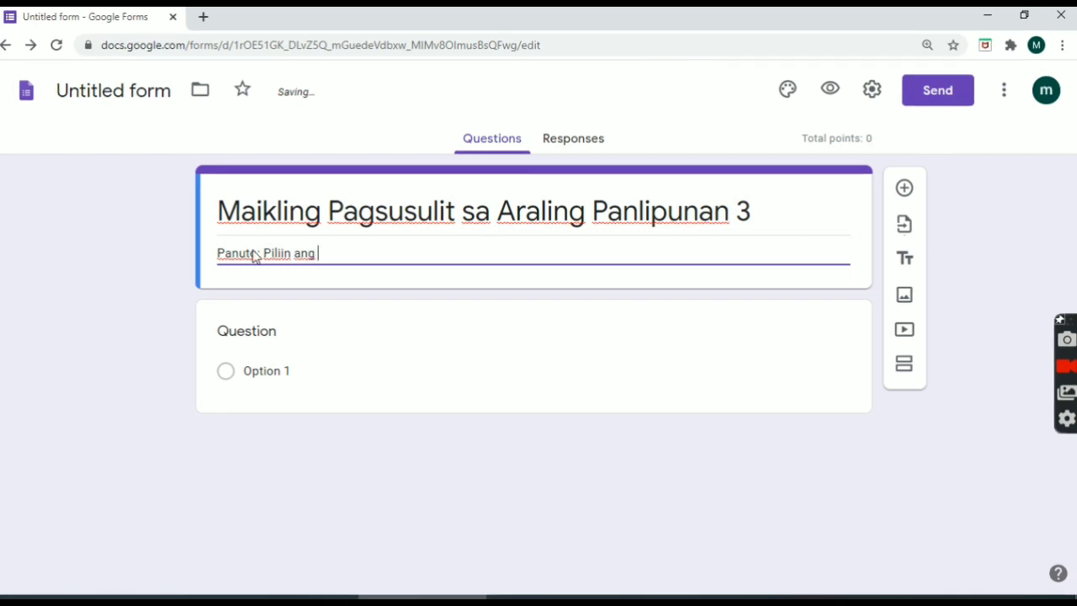
{"action": "type", "text": "taman"}
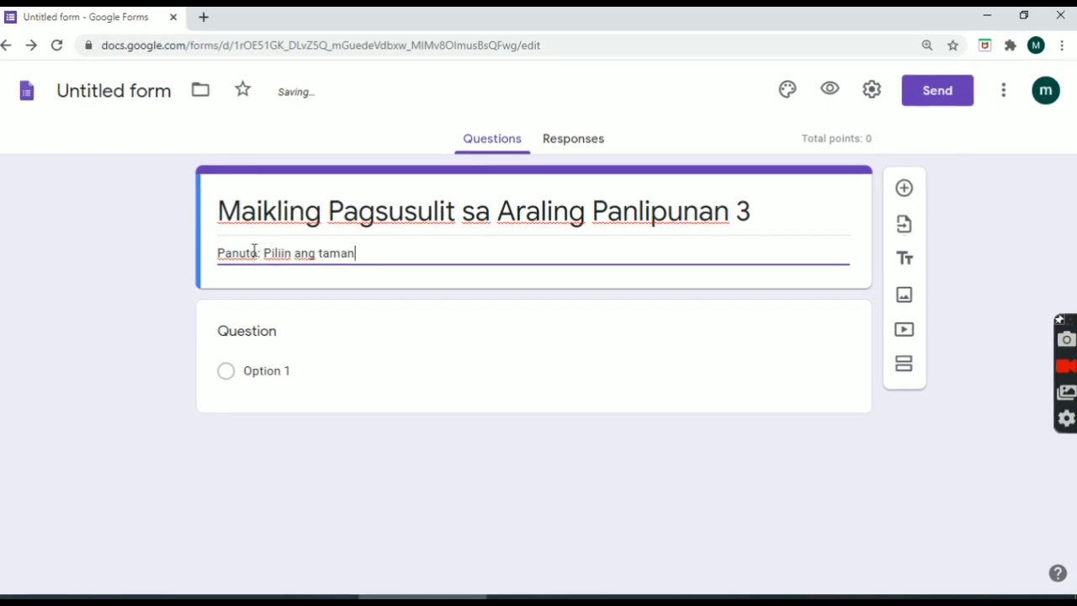
{"action": "type", "text": "g sa"}
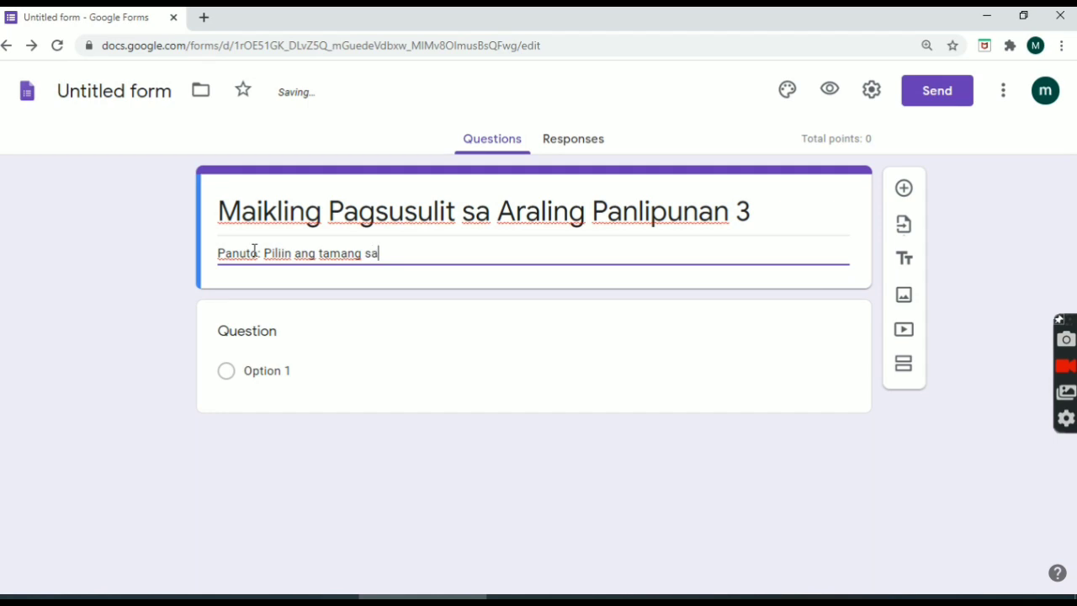
{"action": "type", "text": "got"}
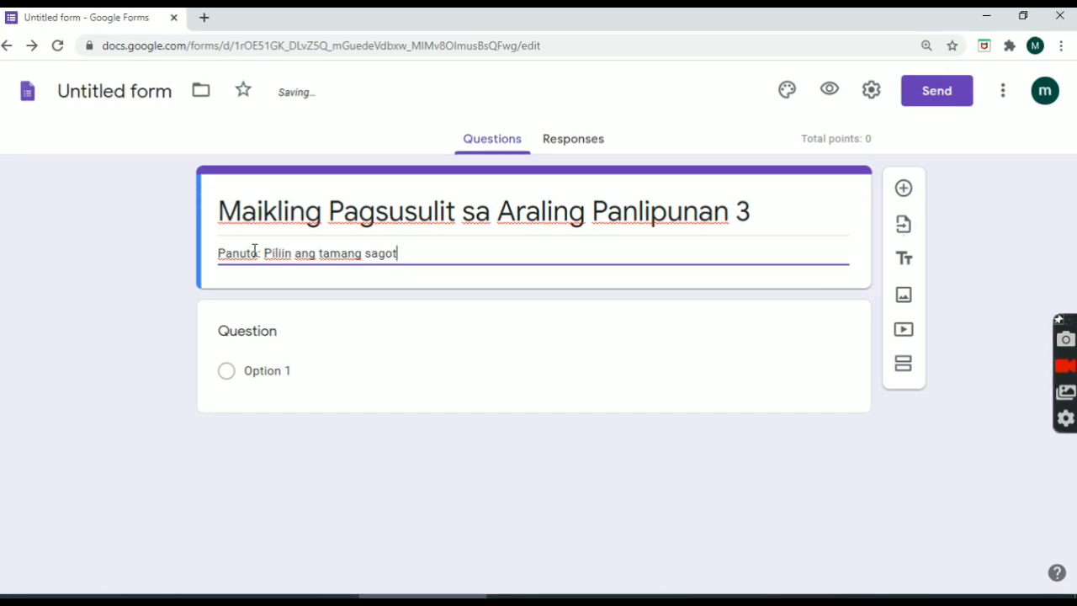
{"action": "type", "text": "."}
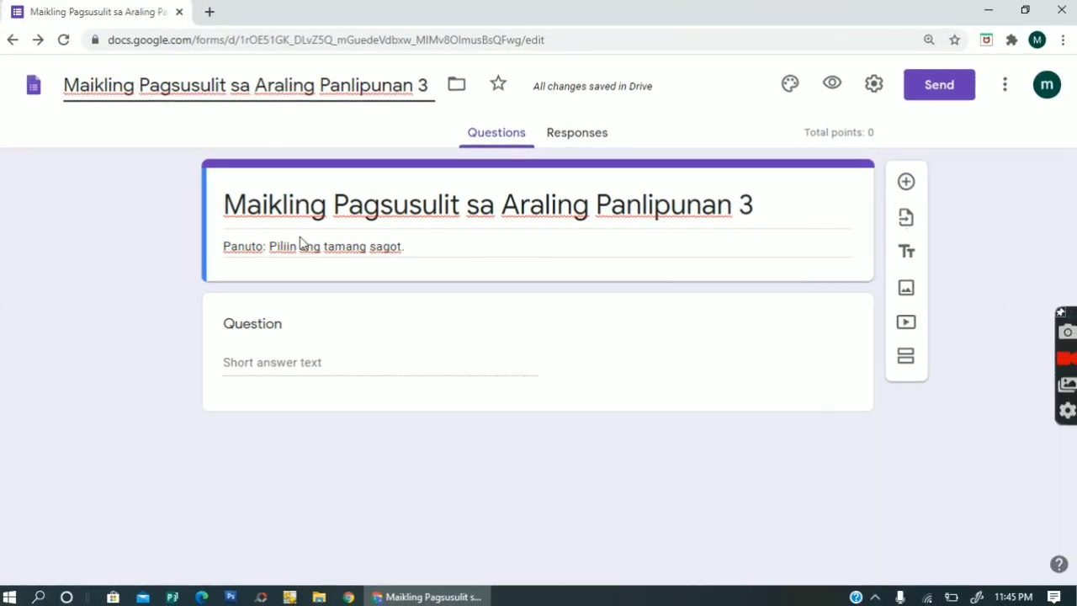
Enter "Pangalan ng bata:" as the text of the first question.
{"action": "left_click", "coordinate": [253, 371]}
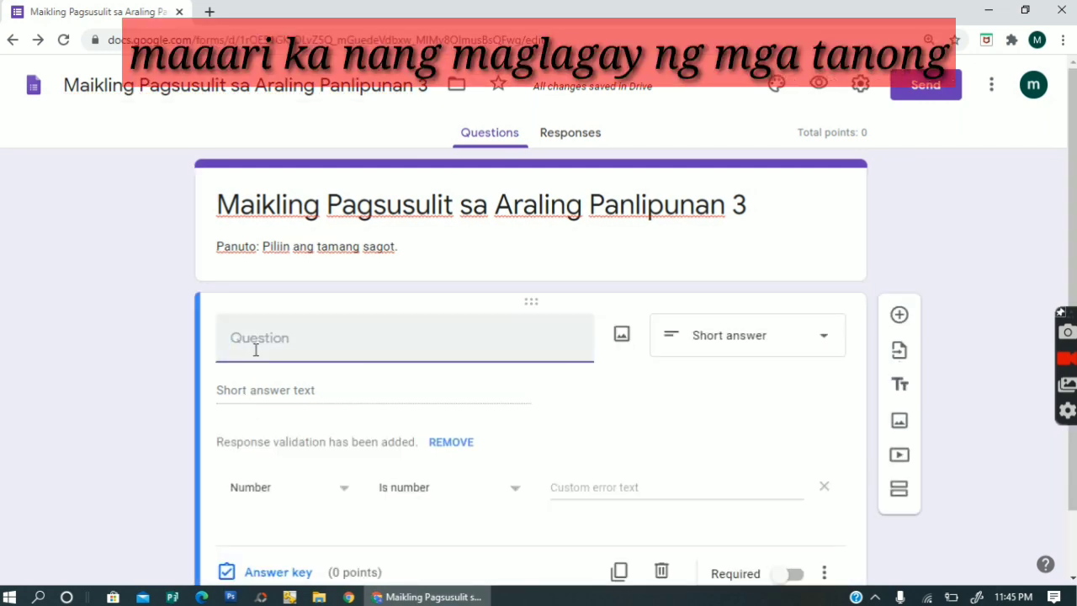
{"action": "left_click", "coordinate": [272, 322]}
{"action": "type", "text": "Pan"}
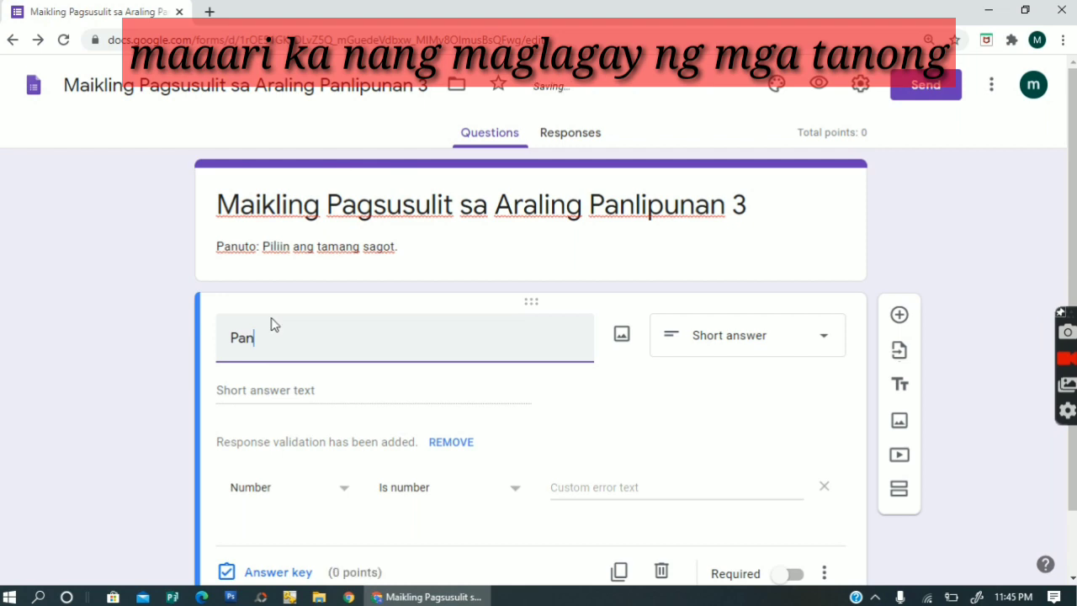
{"action": "type", "text": "galan"}
{"action": "type", "text": "ng"}
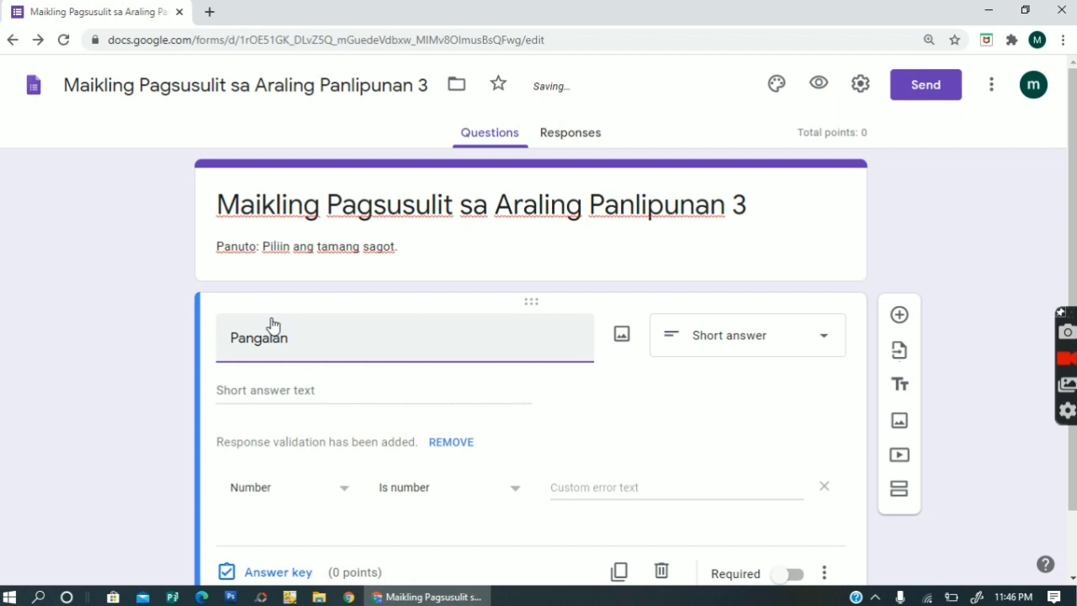
{"action": "type", "text": "n"}
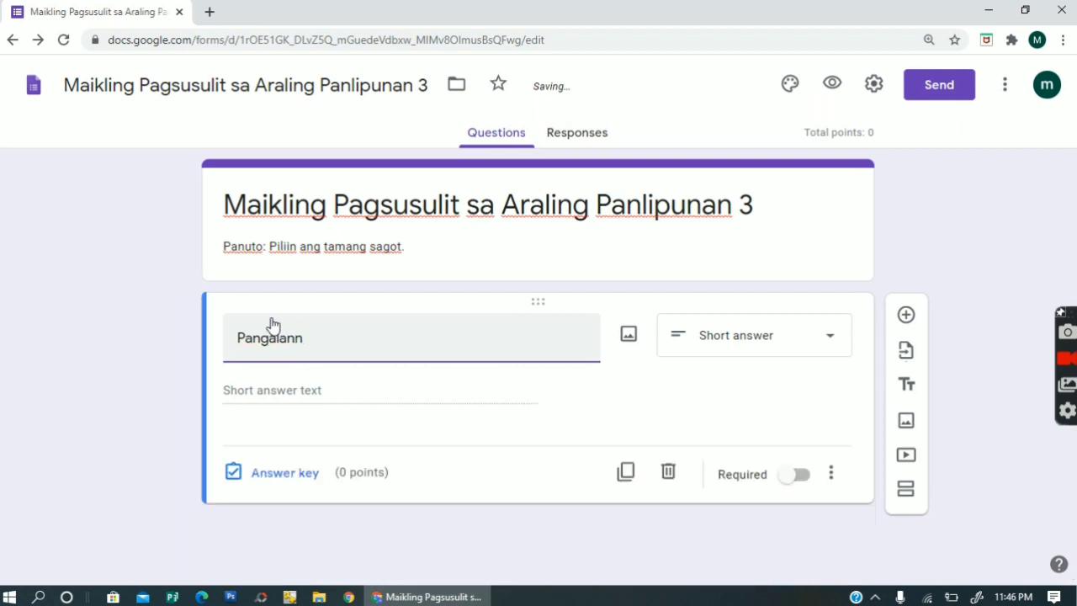
{"action": "key", "text": "BackSpace"}
Choose Short answer as the type of the "Pangalan ng bata:" question and make it required.
{"action": "left_click", "coordinate": [743, 358]}
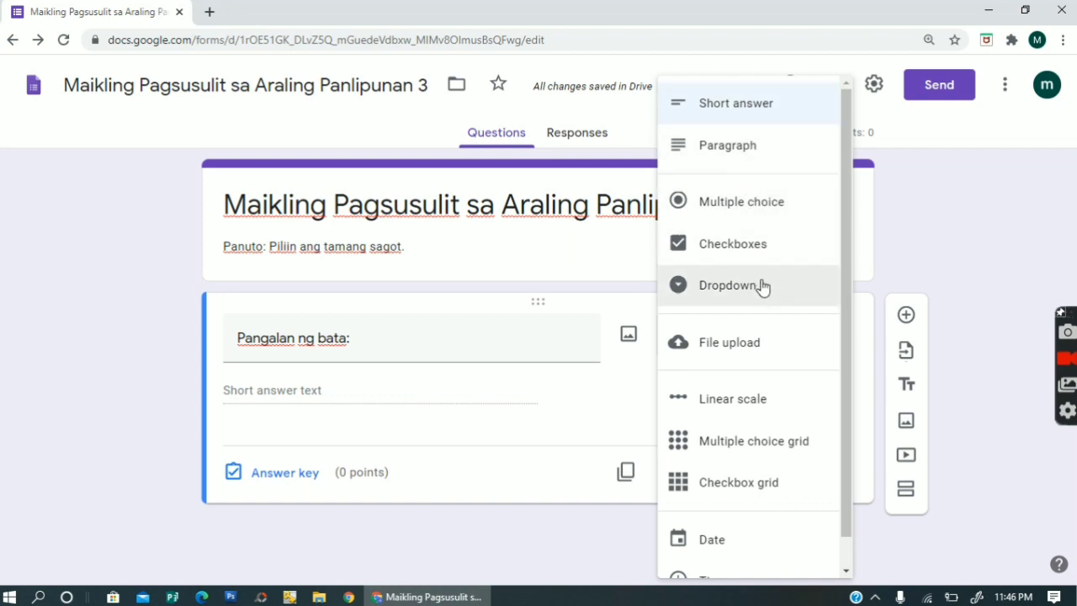
{"action": "left_click", "coordinate": [749, 107]}
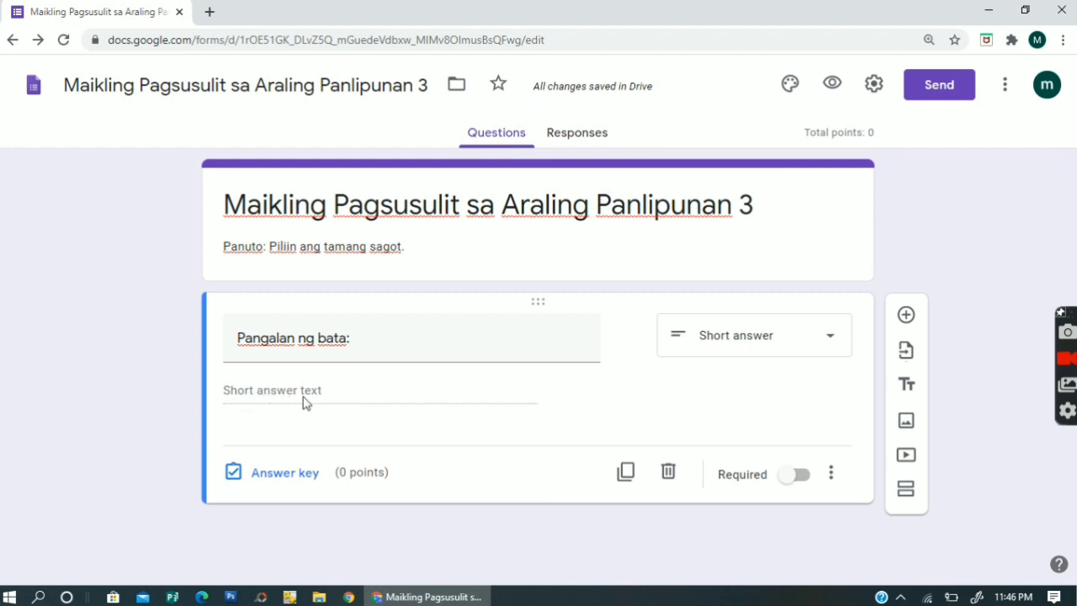
{"action": "left_click", "coordinate": [800, 475]}
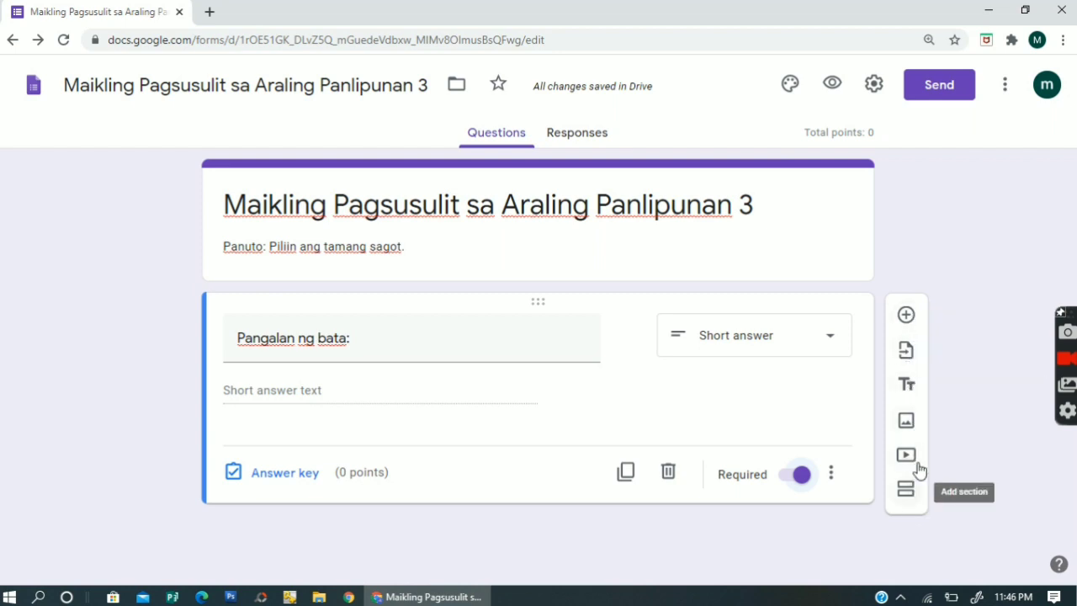
Add a Multiple choice question reading "1. Anong mataas na anyong lupa ang makikita sa Pampanga?".
{"action": "left_click", "coordinate": [913, 315]}
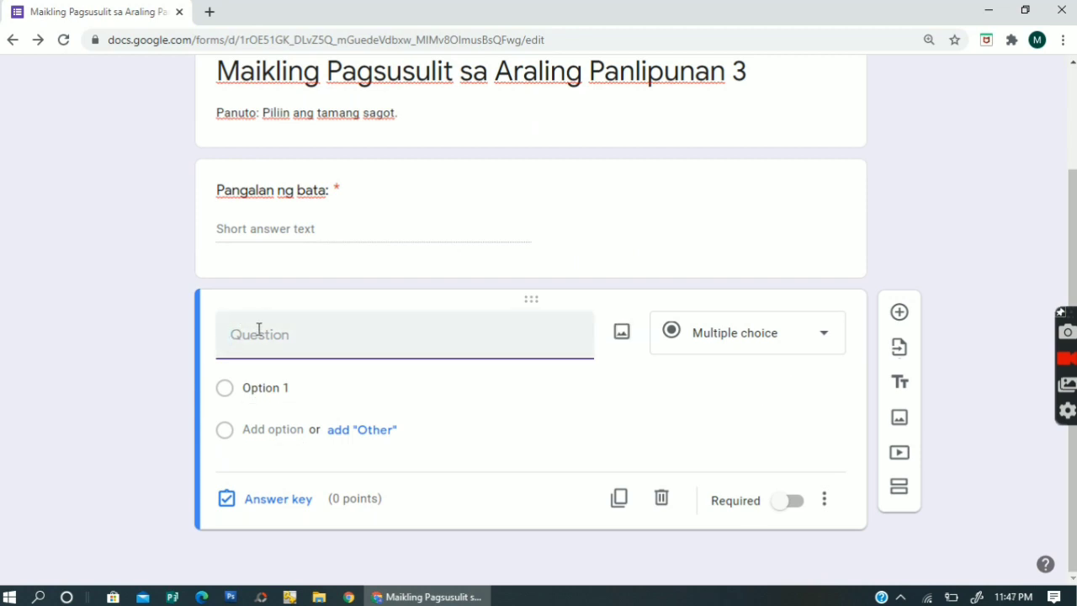
{"action": "type", "text": "1"}
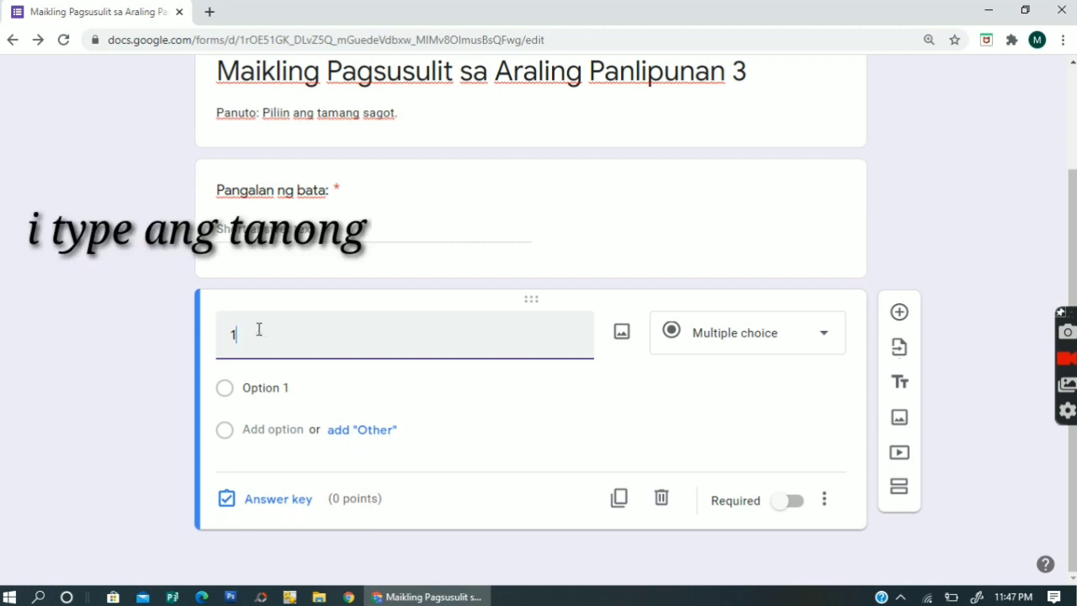
{"action": "type", "text": "."}
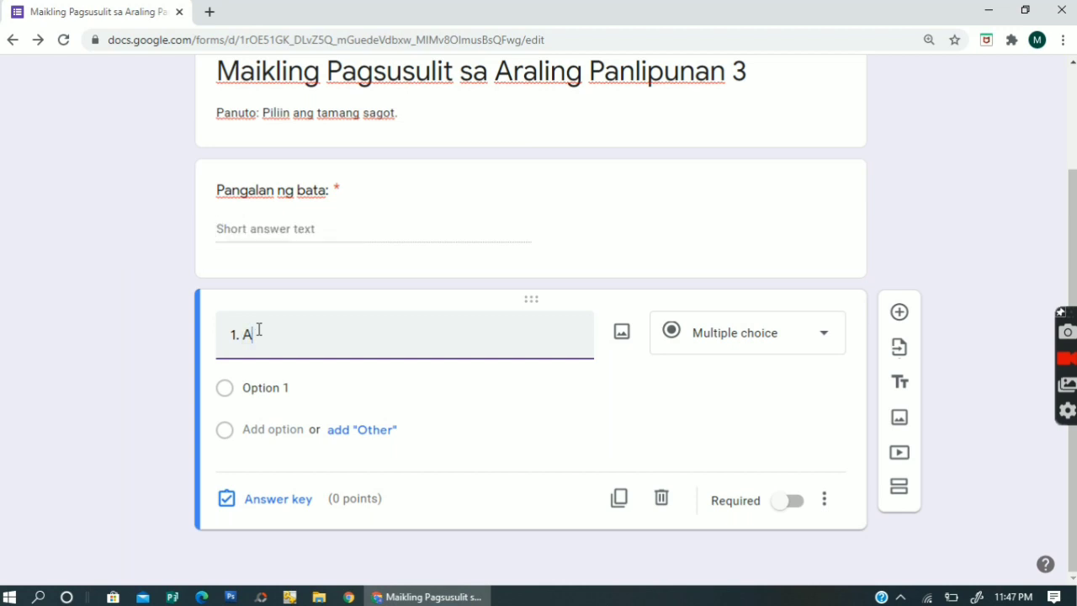
{"action": "type", "text": "Anong mat"}
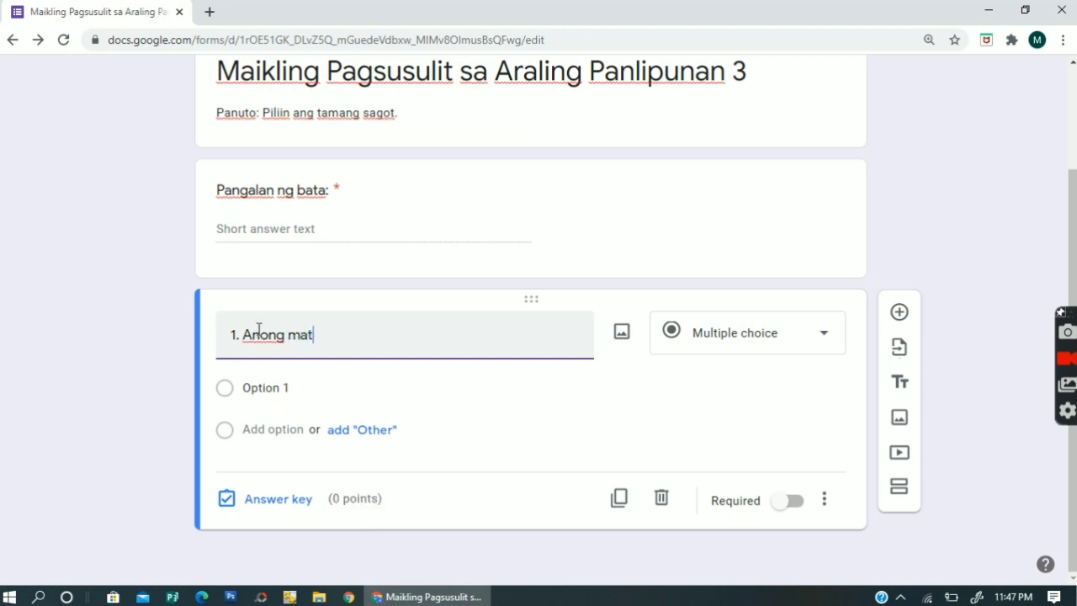
{"action": "type", "text": "aas "}
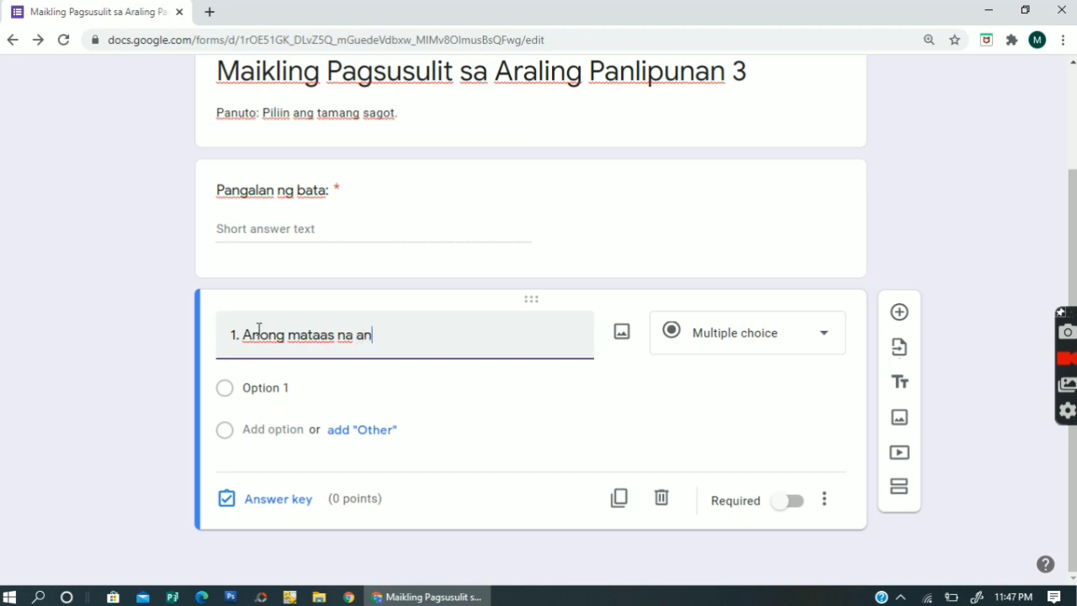
{"action": "type", "text": "na anyong lupa ang"}
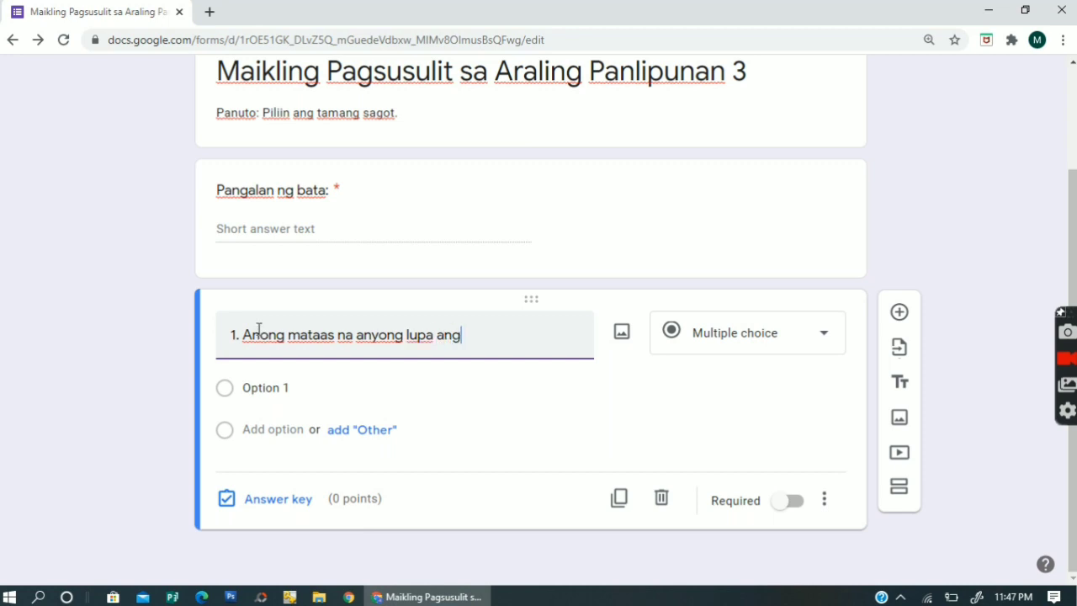
{"action": "type", "text": " makikita sa"}
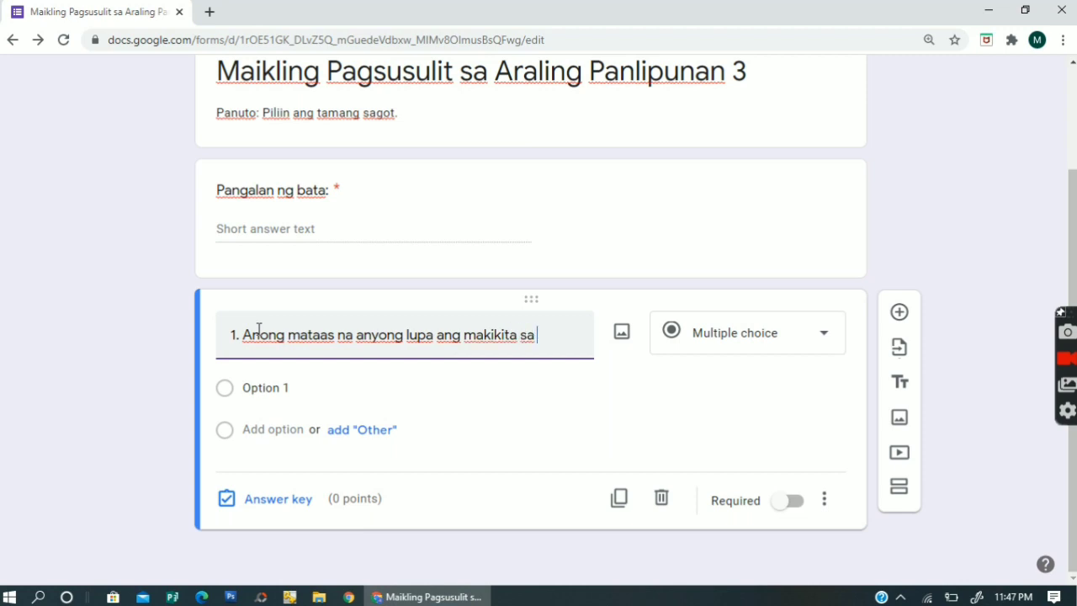
{"action": "type", "text": " Pampan"}
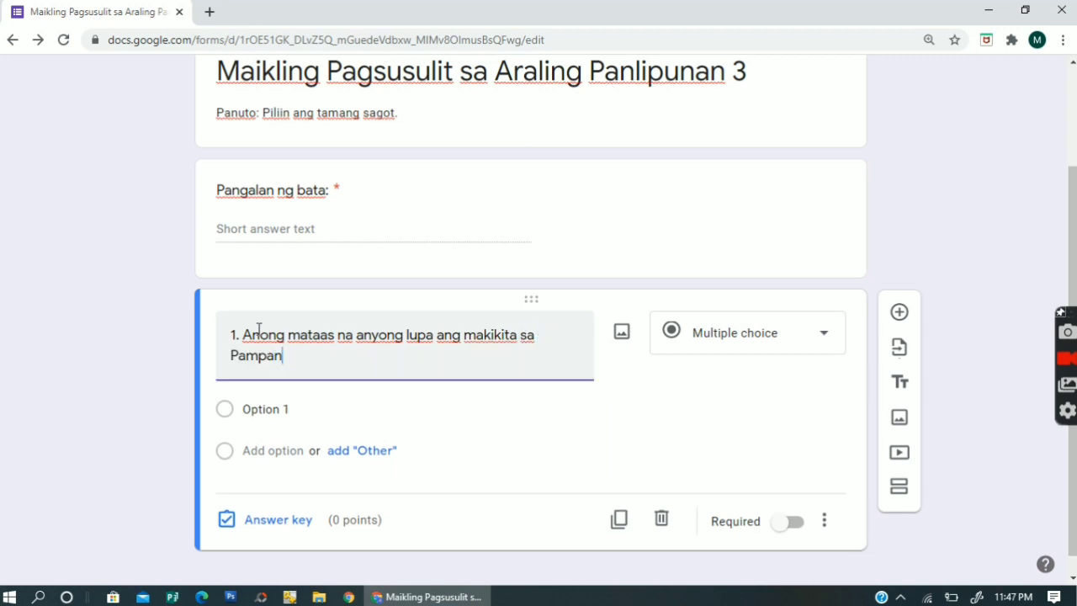
{"action": "type", "text": "ga?"}
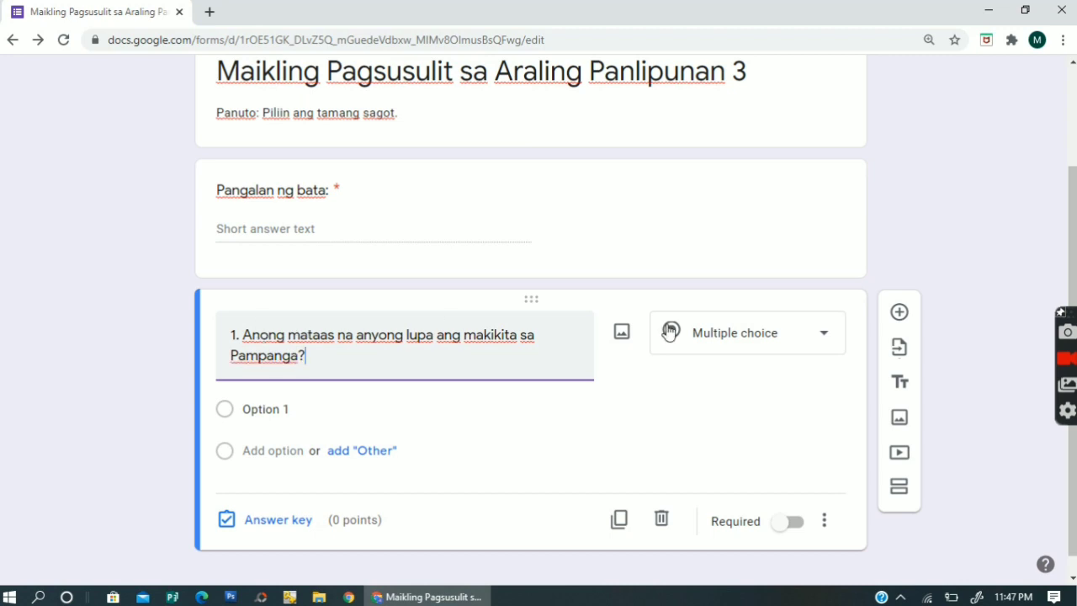
{"action": "left_click", "coordinate": [781, 346]}
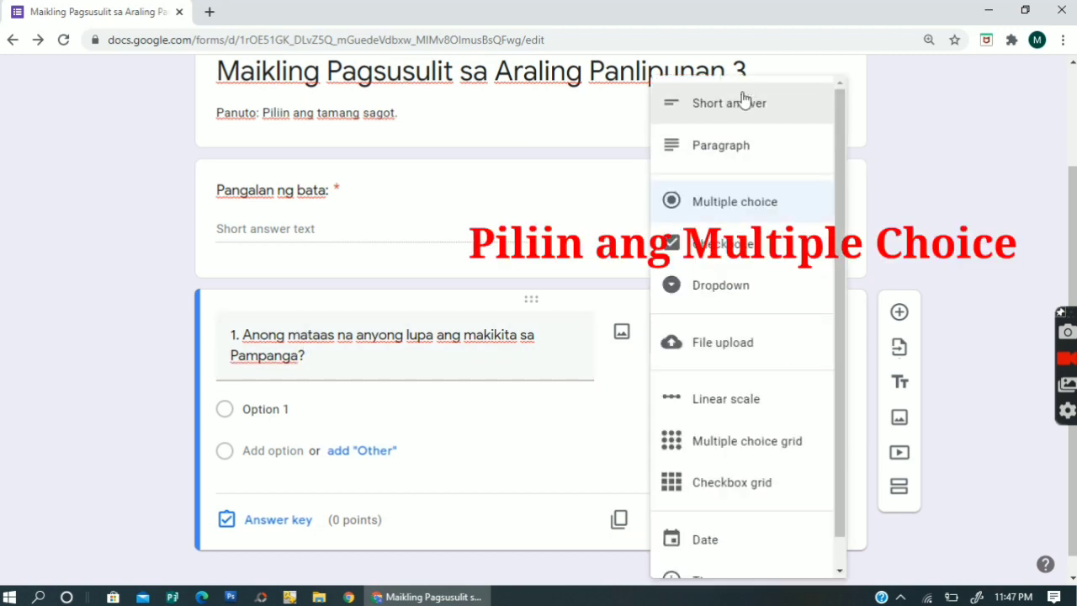
{"action": "left_click", "coordinate": [739, 208]}
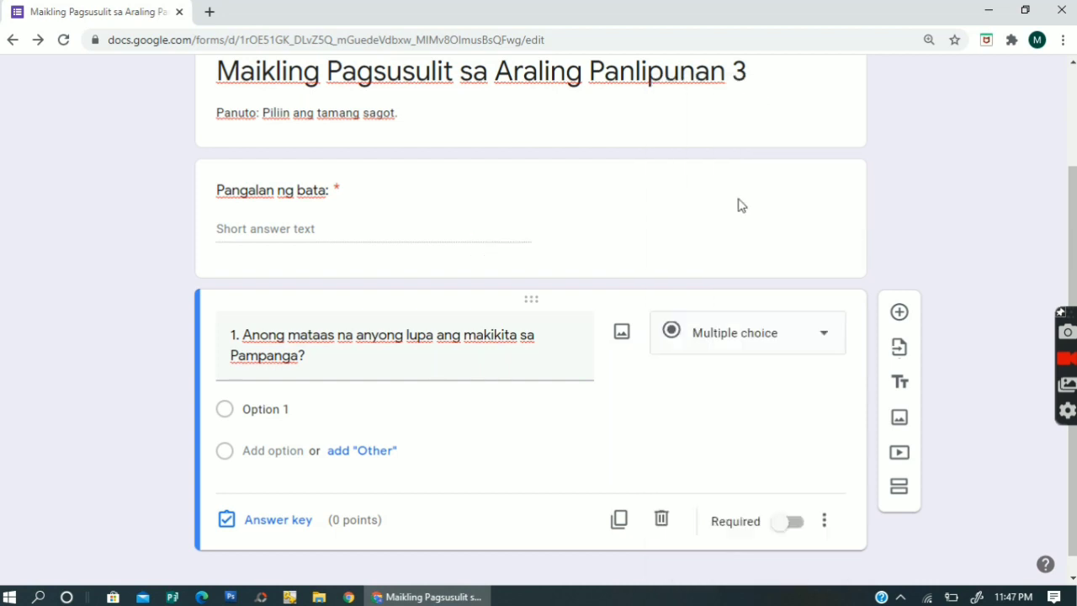
Enter "a. Bulkang Taal" as the first choice of question 1 and add a second option below it.
{"action": "left_click", "coordinate": [253, 412]}
{"action": "type", "text": "a."}
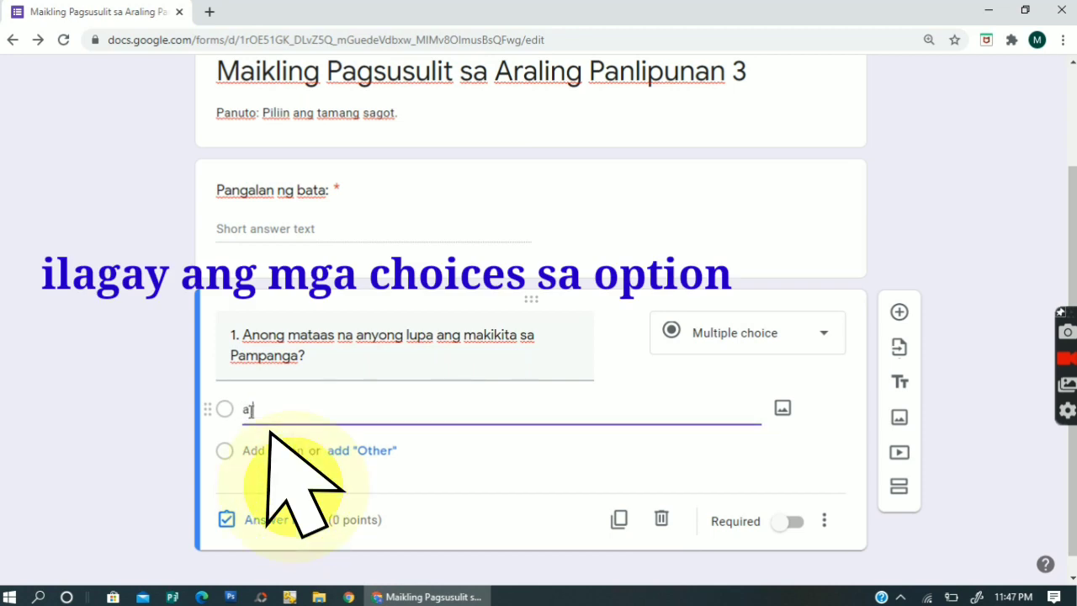
{"action": "type", "text": " Bu"}
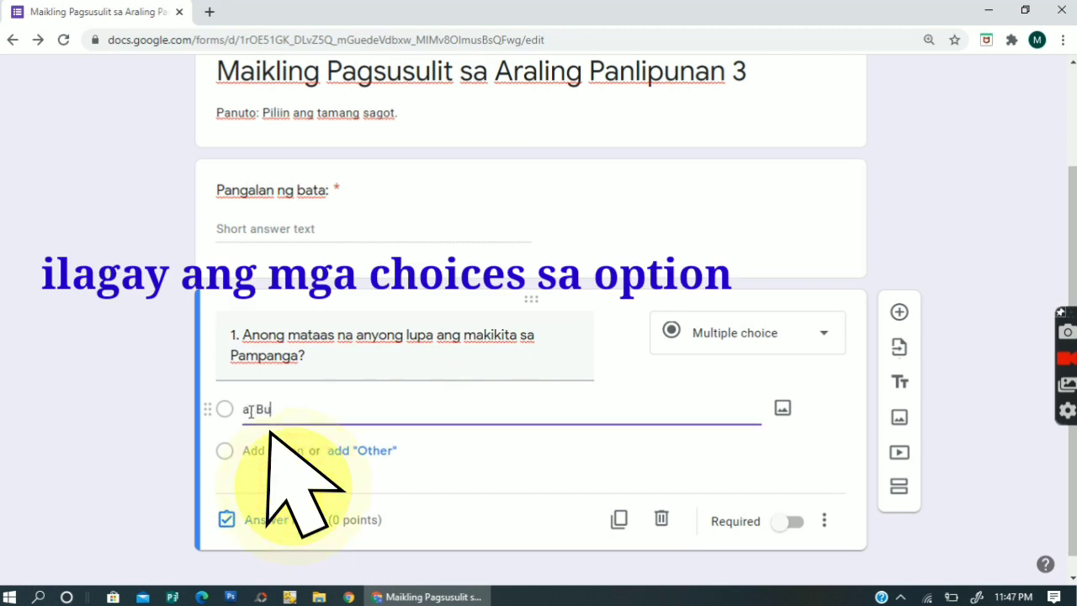
{"action": "type", "text": "lkan"}
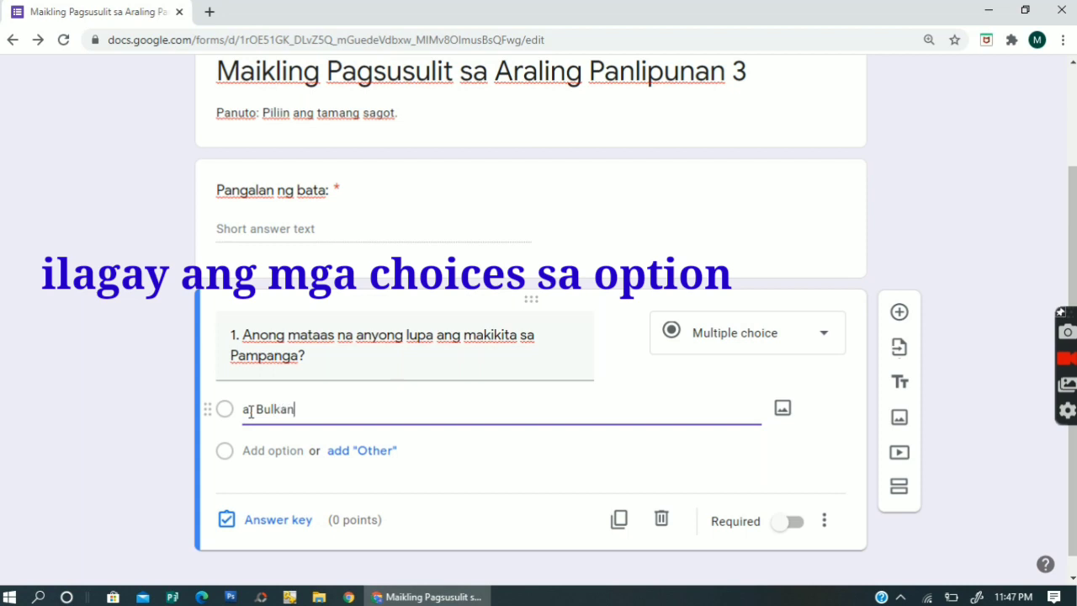
{"action": "type", "text": "g Taal"}
{"action": "key", "text": "Return"}
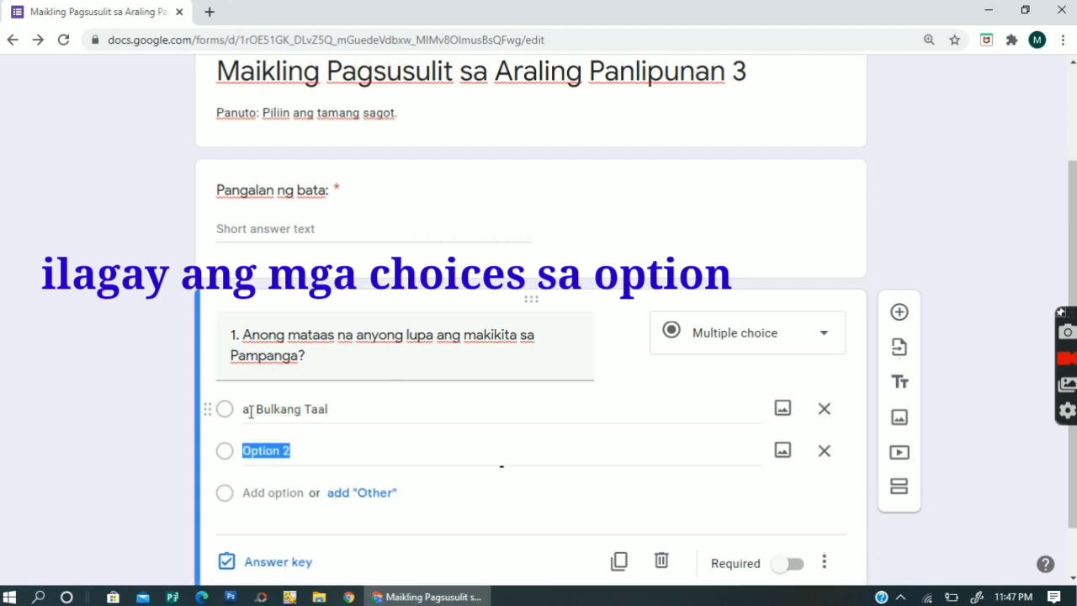
Enter "b. Bundok Arayat" as the second choice of question 1 and add "c. Bundok Makiling" as the third.
{"action": "type", "text": "b. Bun"}
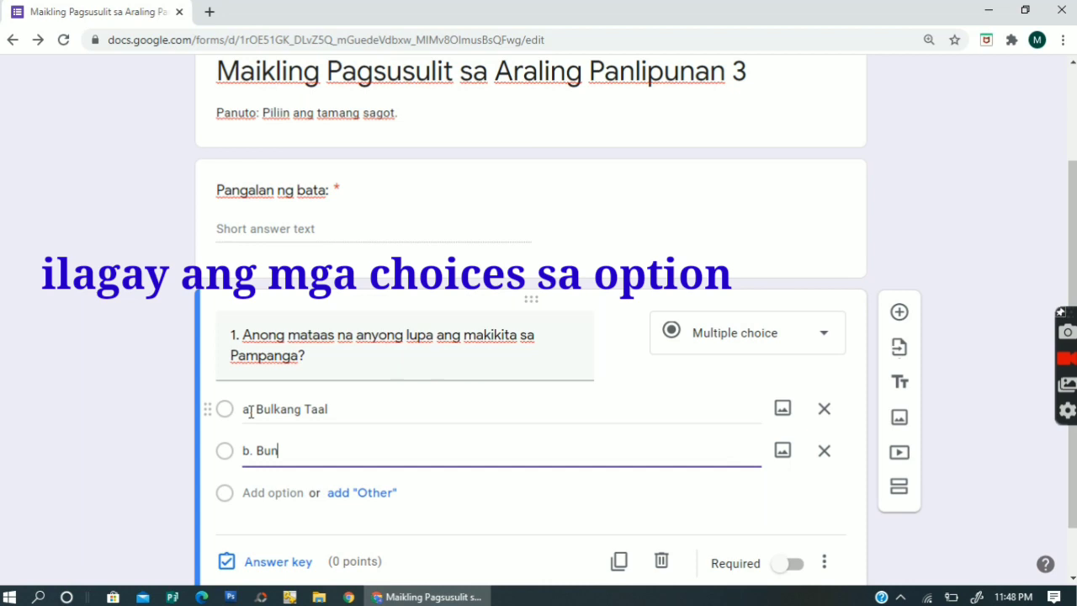
{"action": "type", "text": "dok Arayat"}
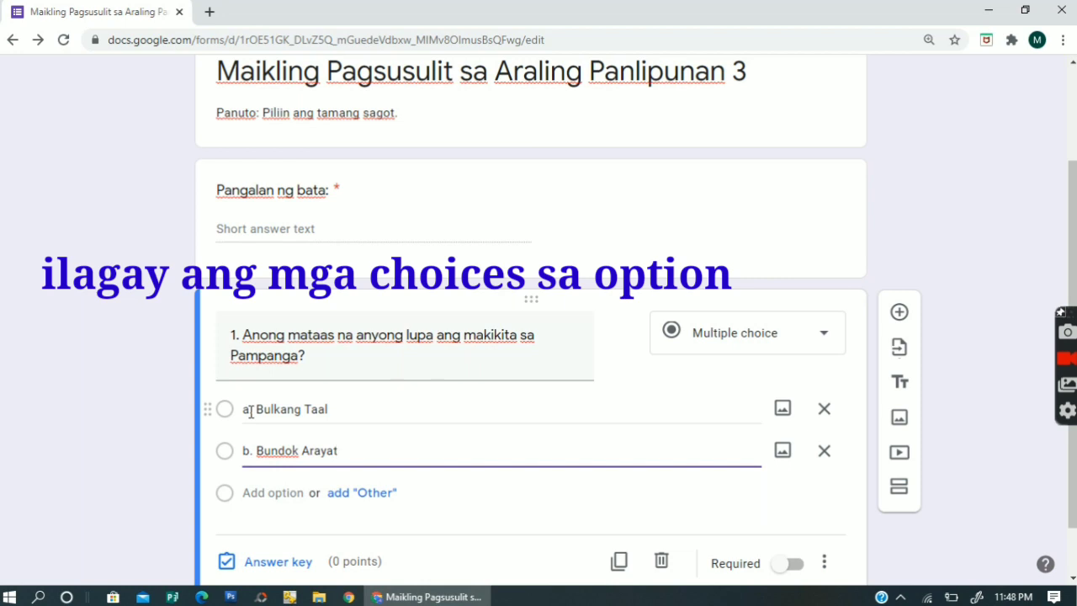
{"action": "key", "text": "Return"}
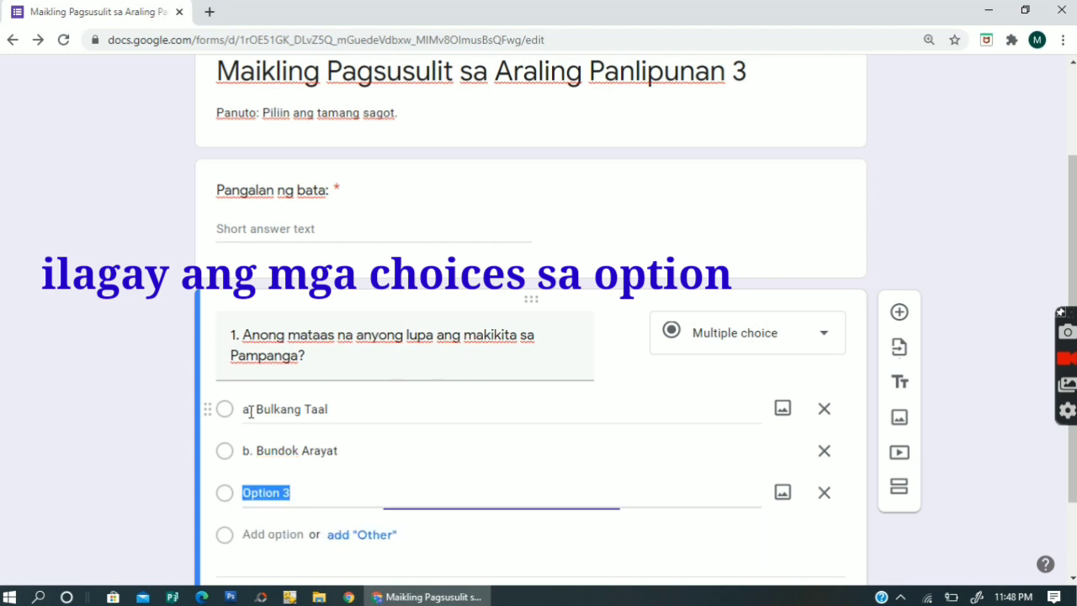
{"action": "type", "text": "c"}
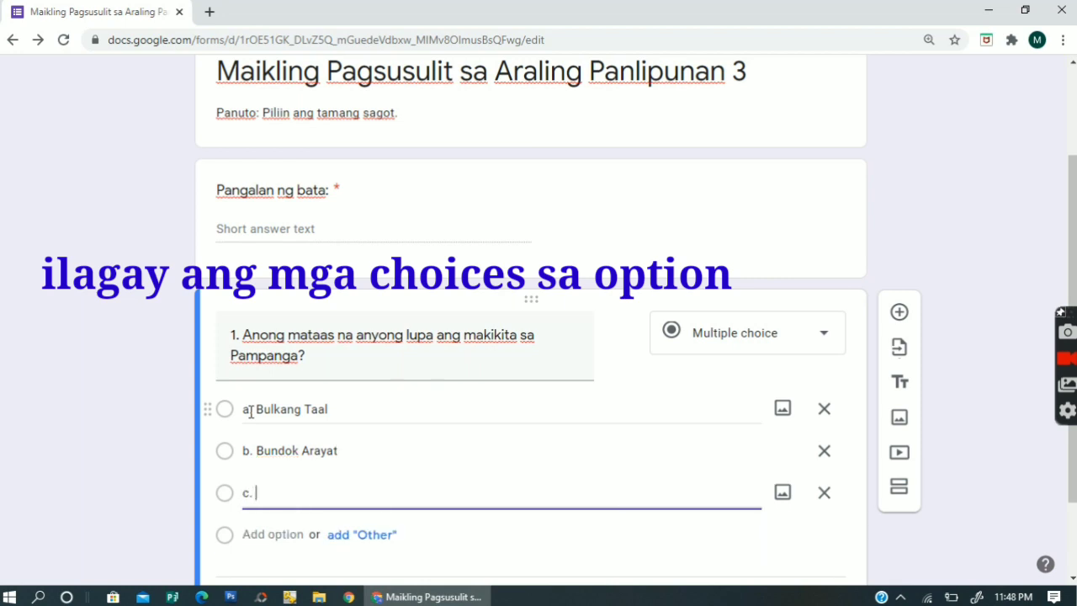
{"action": "type", "text": ". Bundok Ma"}
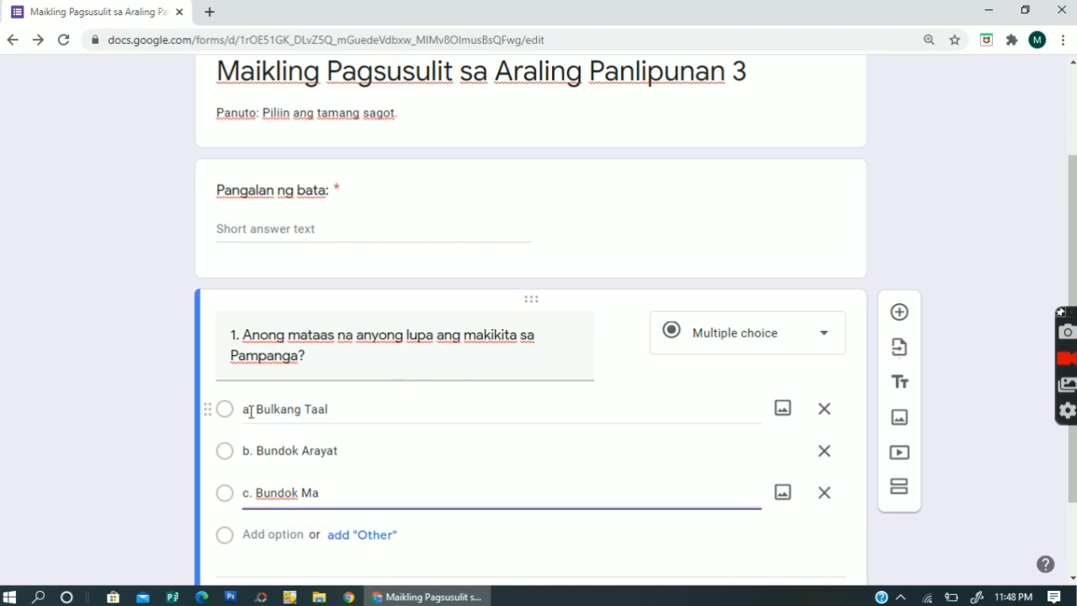
{"action": "type", "text": "kiling"}
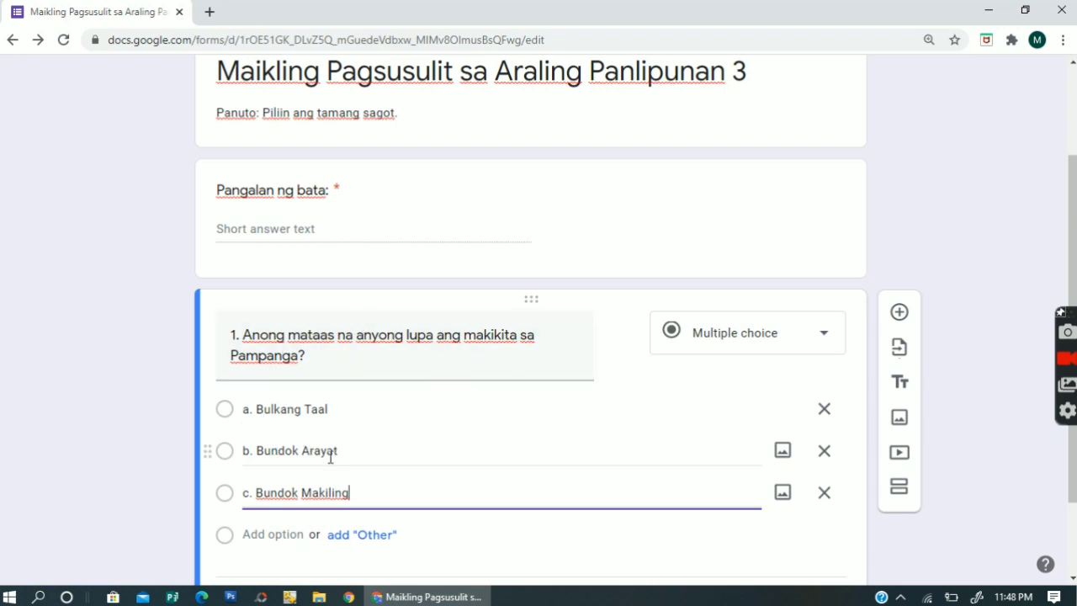
{"action": "scroll", "coordinate": [513, 404], "scroll_direction": "down", "scroll_amount": 1}
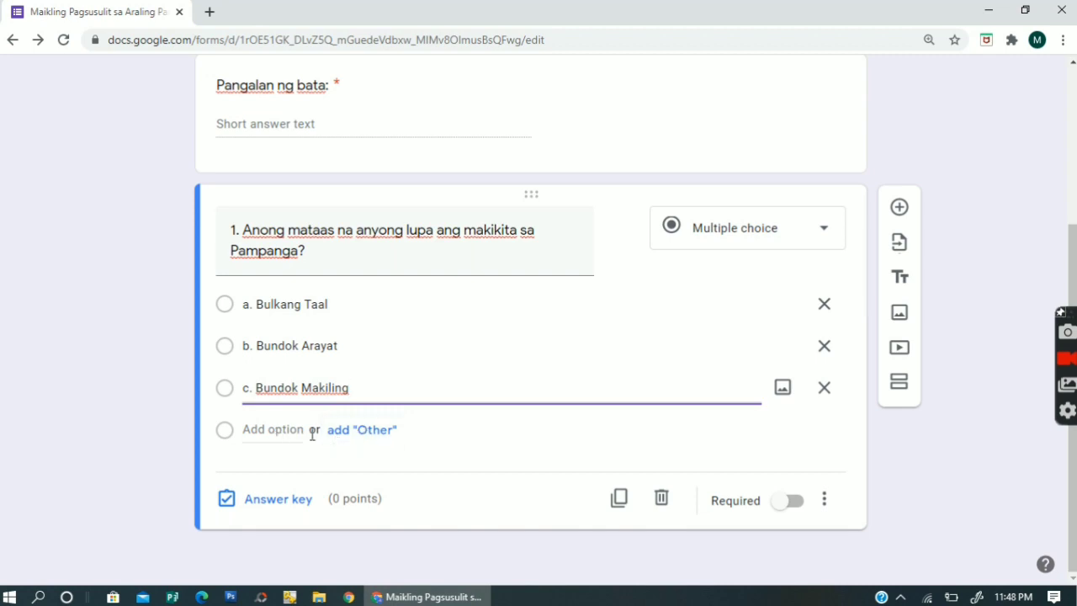
{"action": "left_click", "coordinate": [269, 430]}
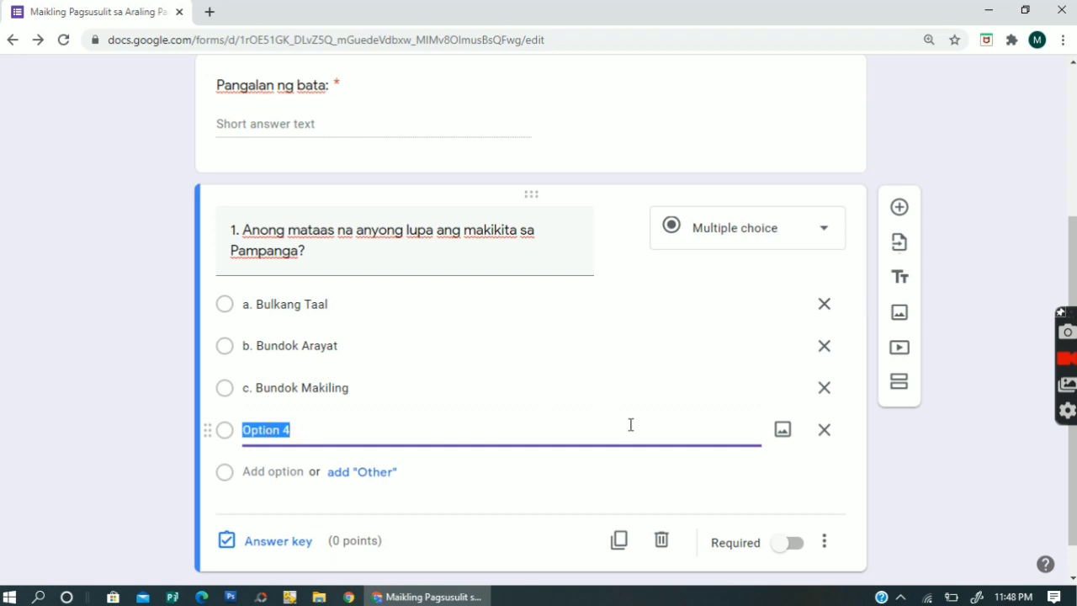
{"action": "left_click", "coordinate": [823, 431]}
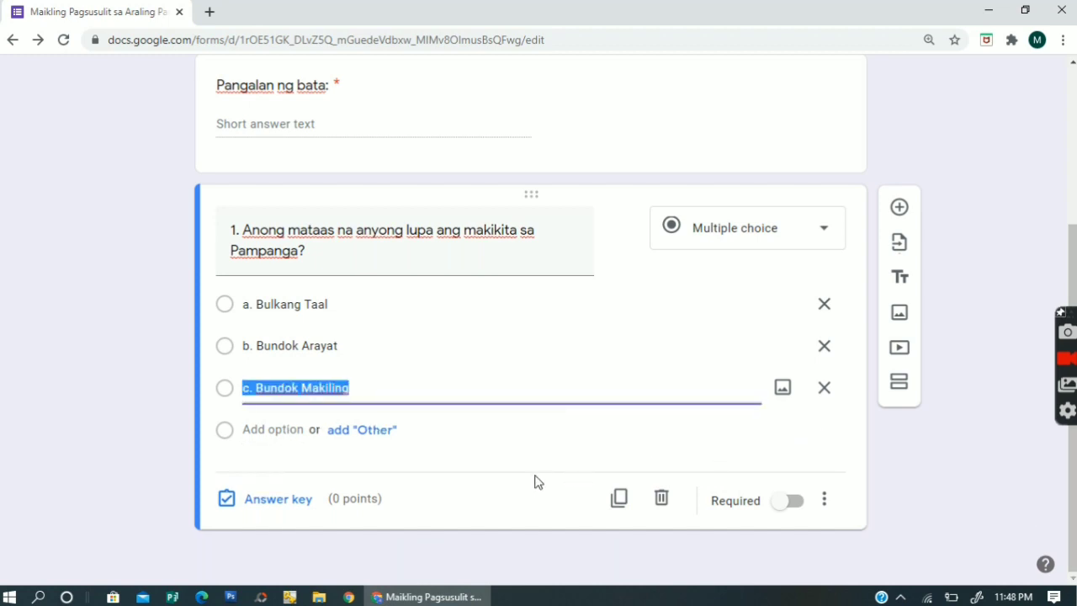
Set "b. Bundok Arayat" as the correct answer of question 1, worth 1 point, and finish its answer key.
{"action": "left_click", "coordinate": [264, 509]}
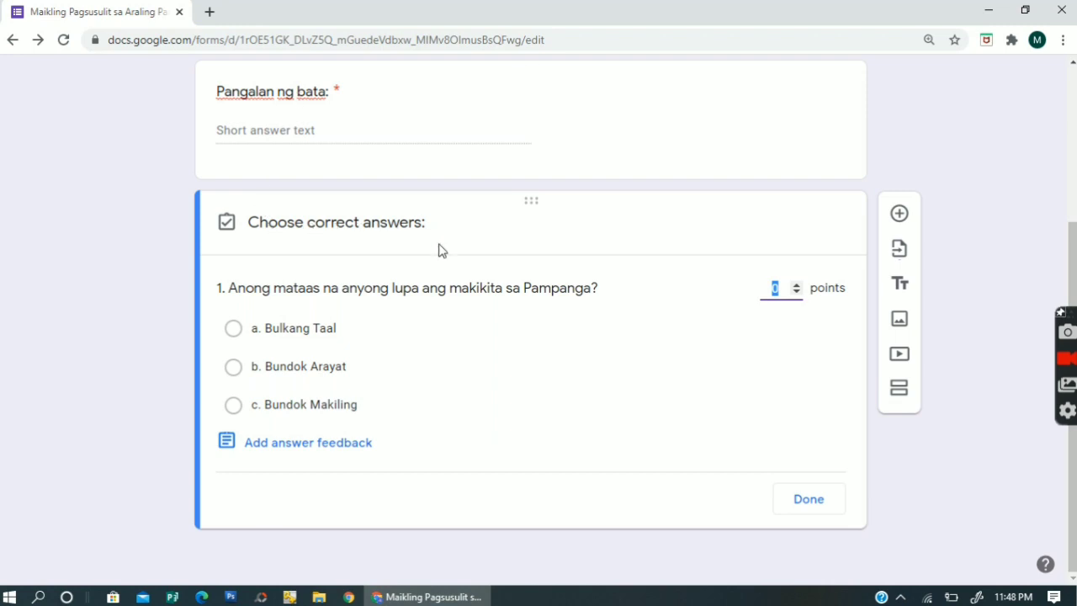
{"action": "left_click", "coordinate": [235, 374]}
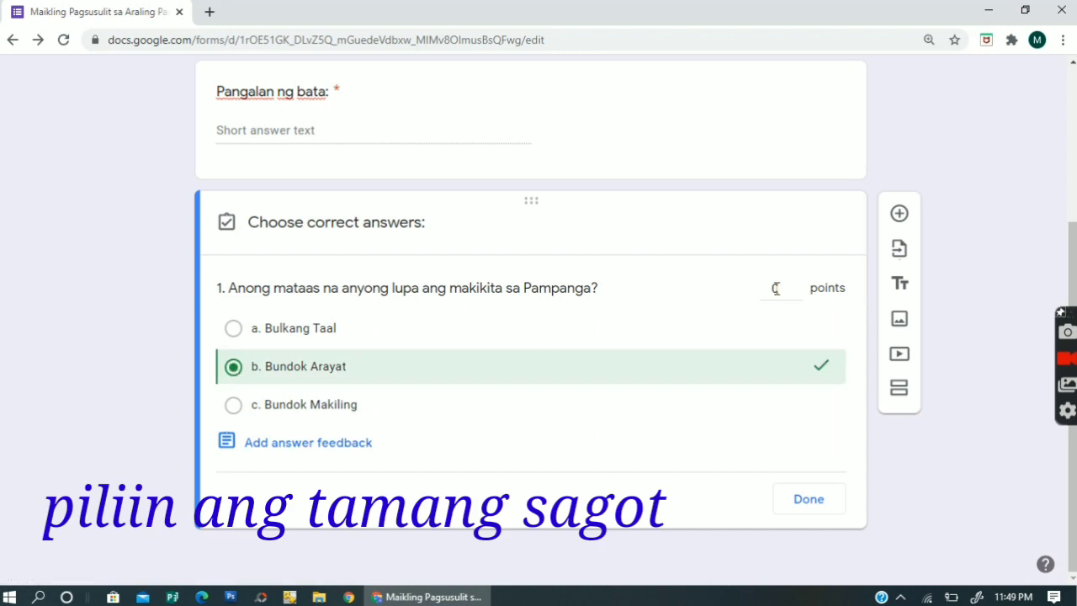
{"action": "left_click", "coordinate": [798, 285]}
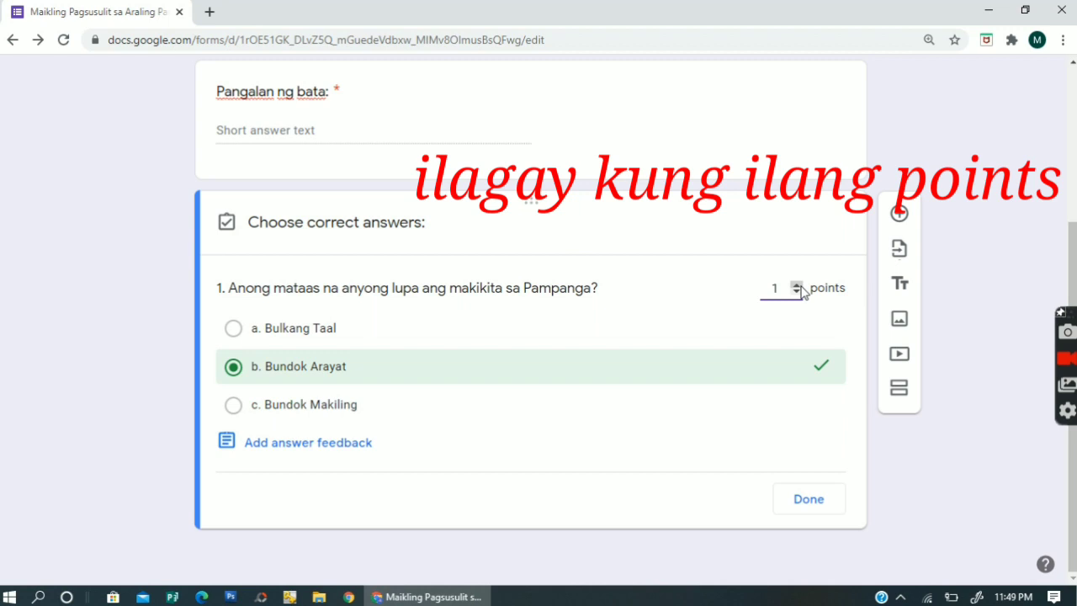
{"action": "left_click", "coordinate": [799, 286]}
{"action": "left_click", "coordinate": [798, 286]}
{"action": "left_click", "coordinate": [798, 292]}
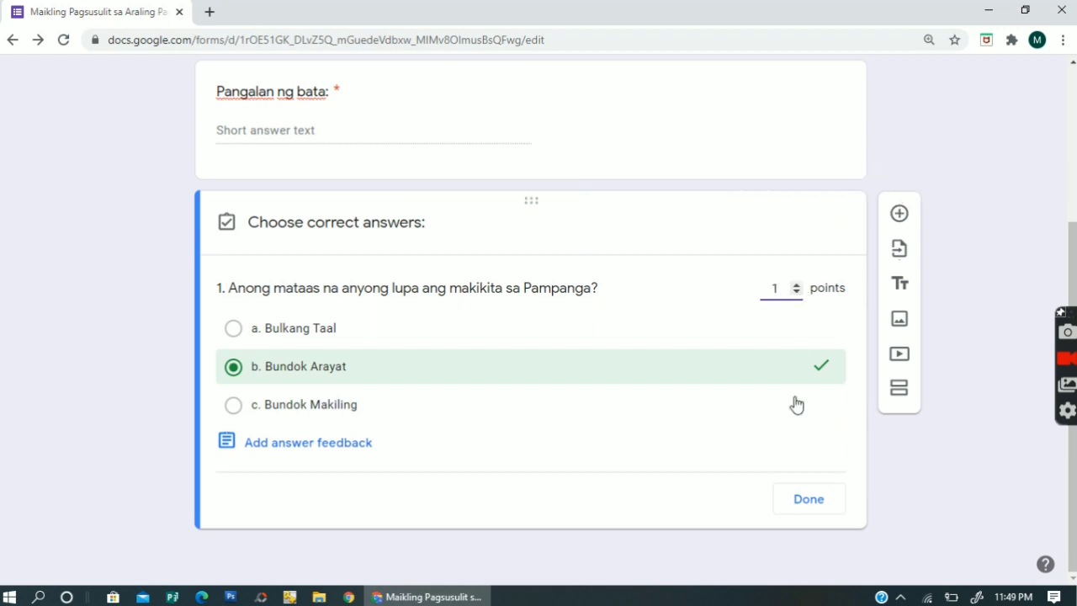
{"action": "left_click", "coordinate": [809, 501]}
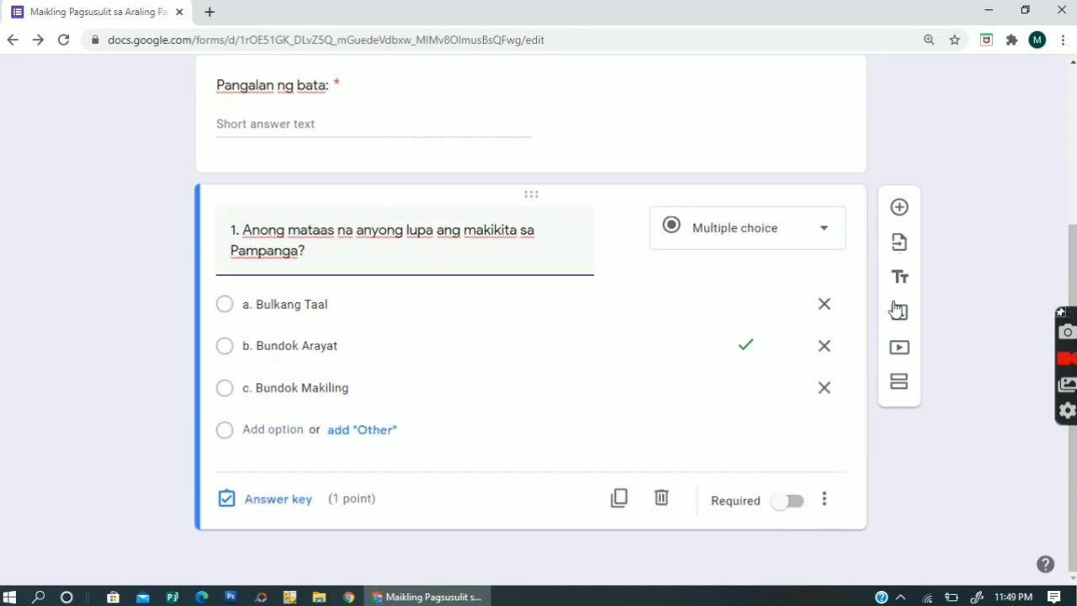
Add a Multiple choice question reading "2. Ito ay kilalang produkto sa Pampanga" below question 1.
{"action": "left_click", "coordinate": [899, 208]}
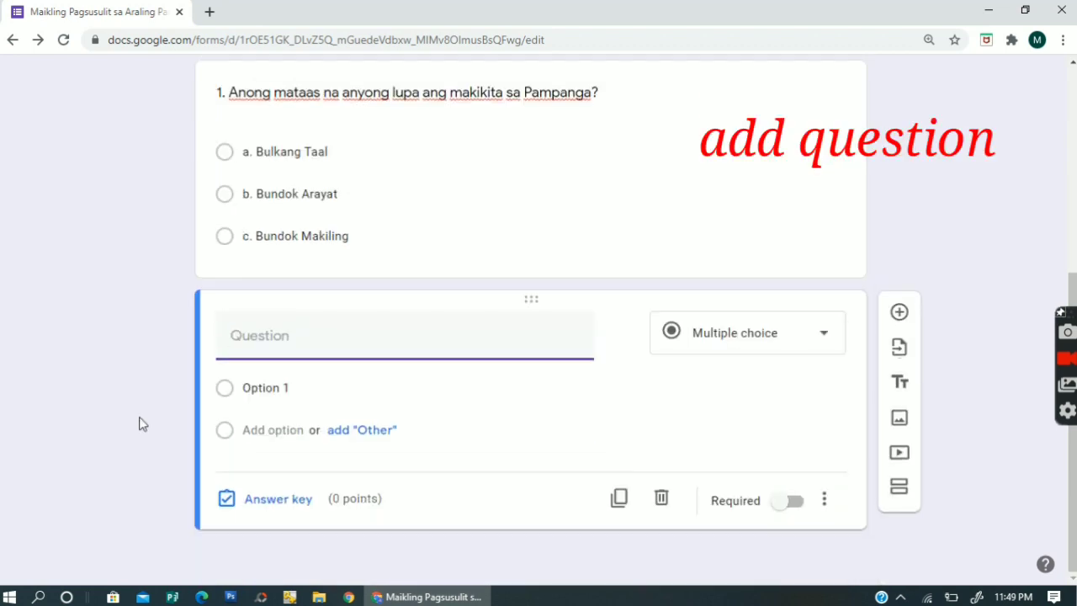
{"action": "type", "text": "2. "}
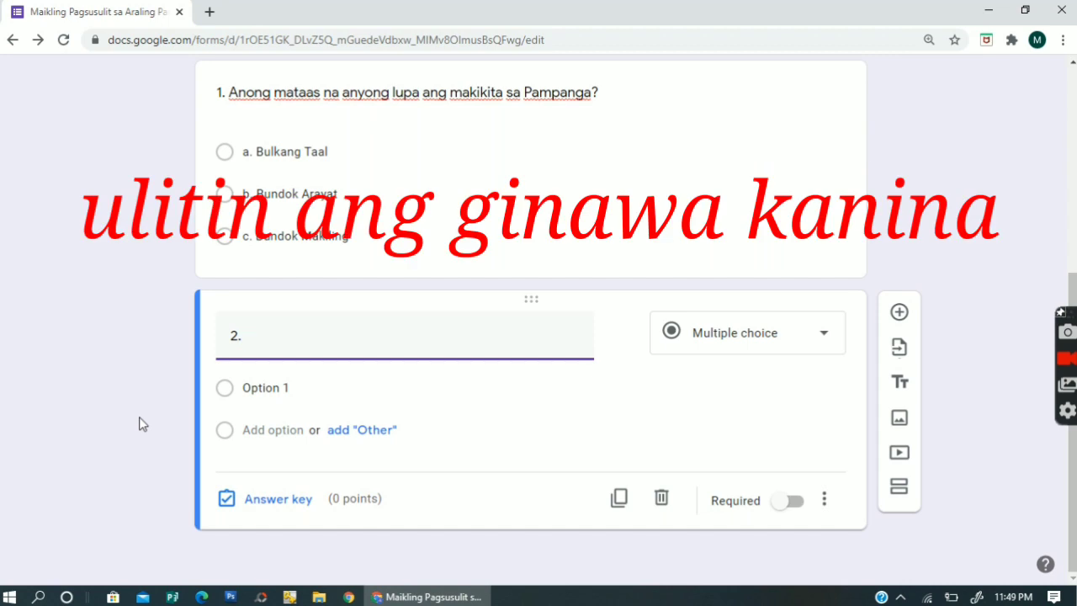
{"action": "type", "text": "Ito ay kilalang"}
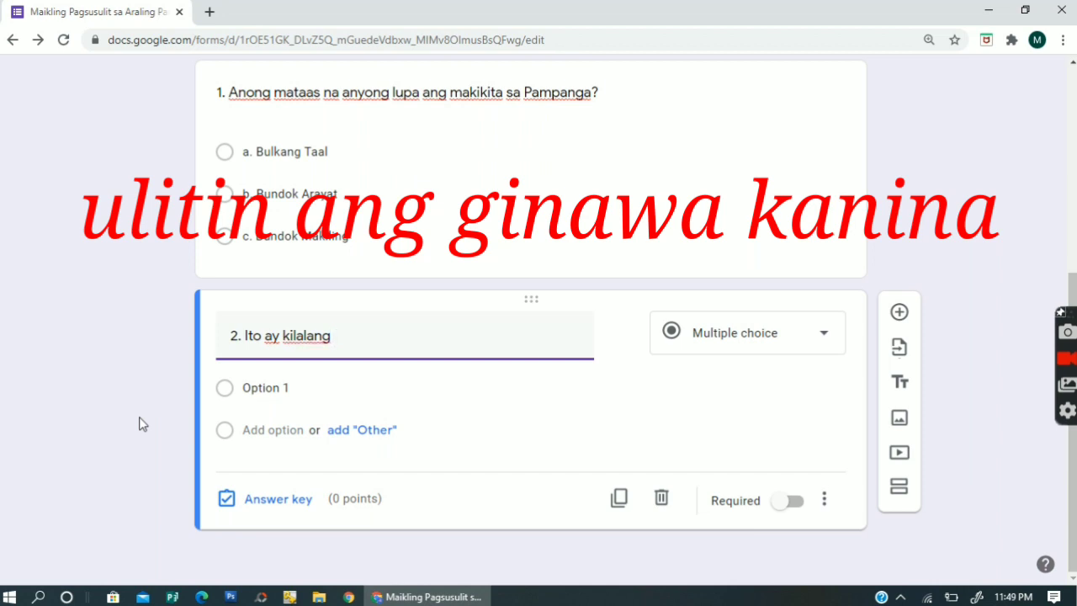
{"action": "type", "text": " pt"}
{"action": "type", "text": "rodukt"}
{"action": "type", "text": "o "}
{"action": "type", "text": "sa"}
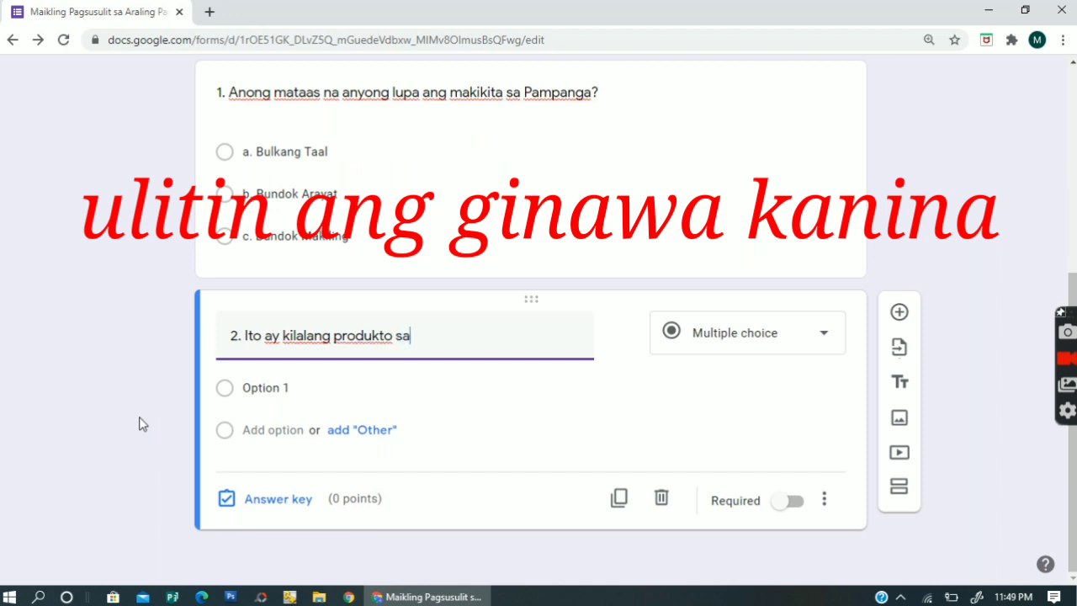
{"action": "type", "text": " Pampanga"}
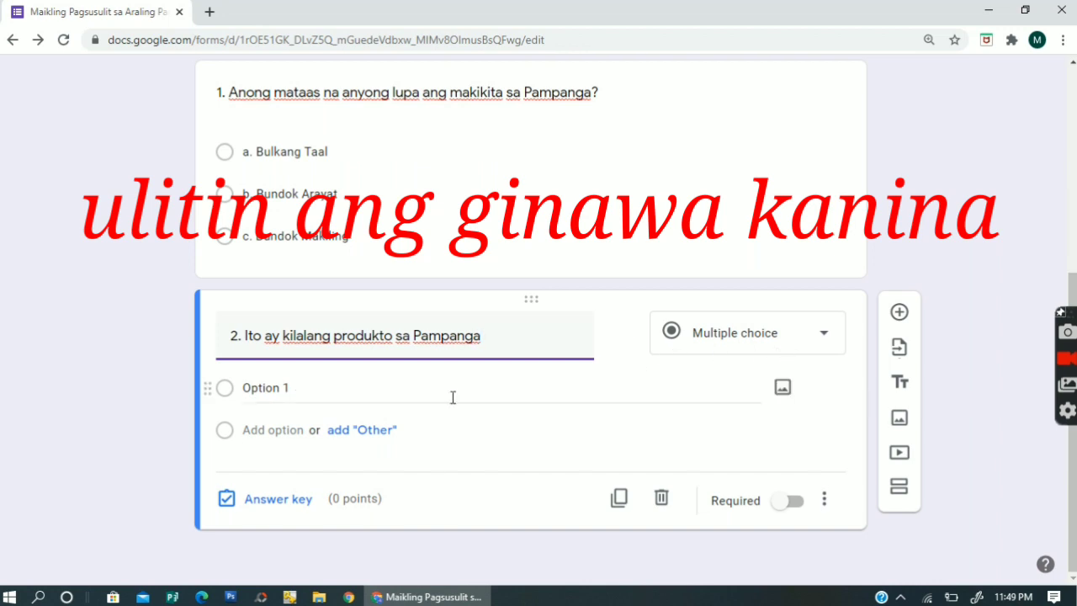
Enter "a. tocino o burong babi" as the first choice of question 2.
{"action": "left_click", "coordinate": [280, 389]}
{"action": "type", "text": "a"}
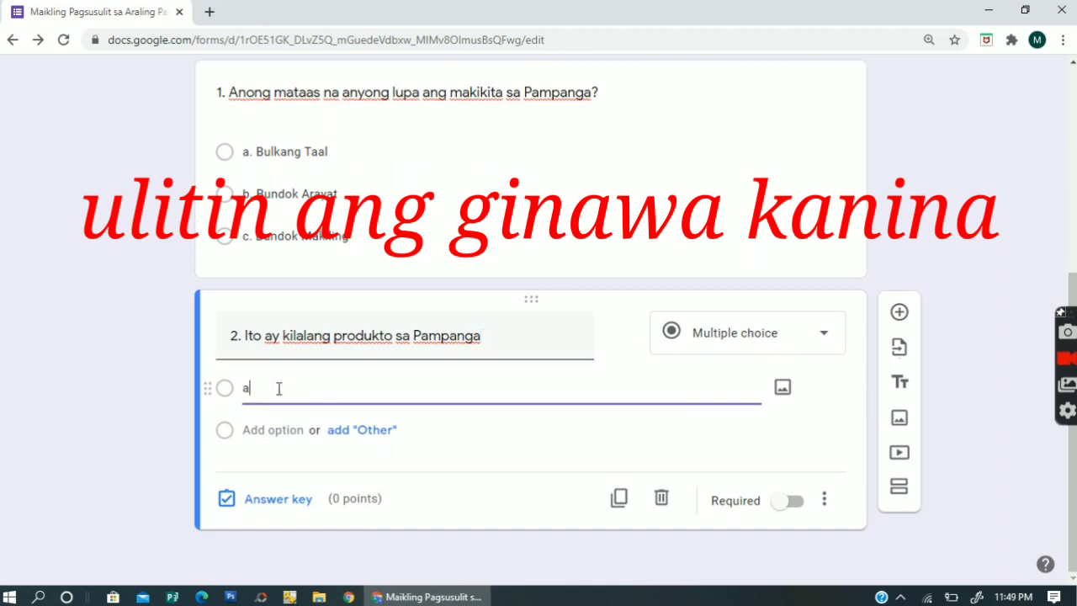
{"action": "type", "text": ". "}
{"action": "type", "text": "b"}
{"action": "type", "text": "toc"}
{"action": "type", "text": "ino o "}
{"action": "type", "text": "bur"}
{"action": "type", "text": "ong b"}
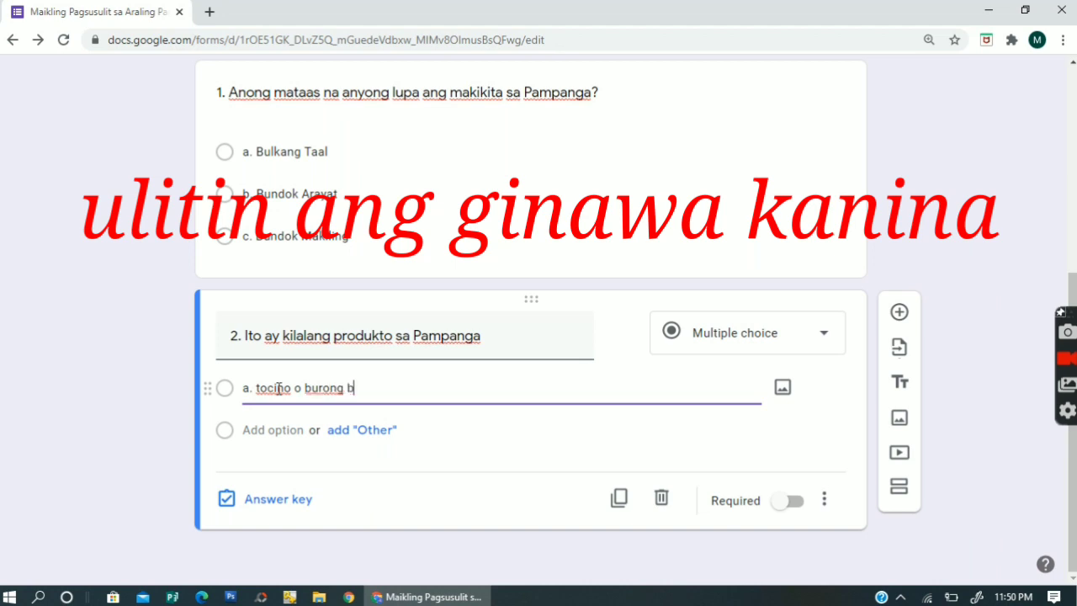
{"action": "type", "text": "abi"}
Add "b. manga" and "c. pastillas" as the second and third choices of question 2.
{"action": "key", "text": "Return"}
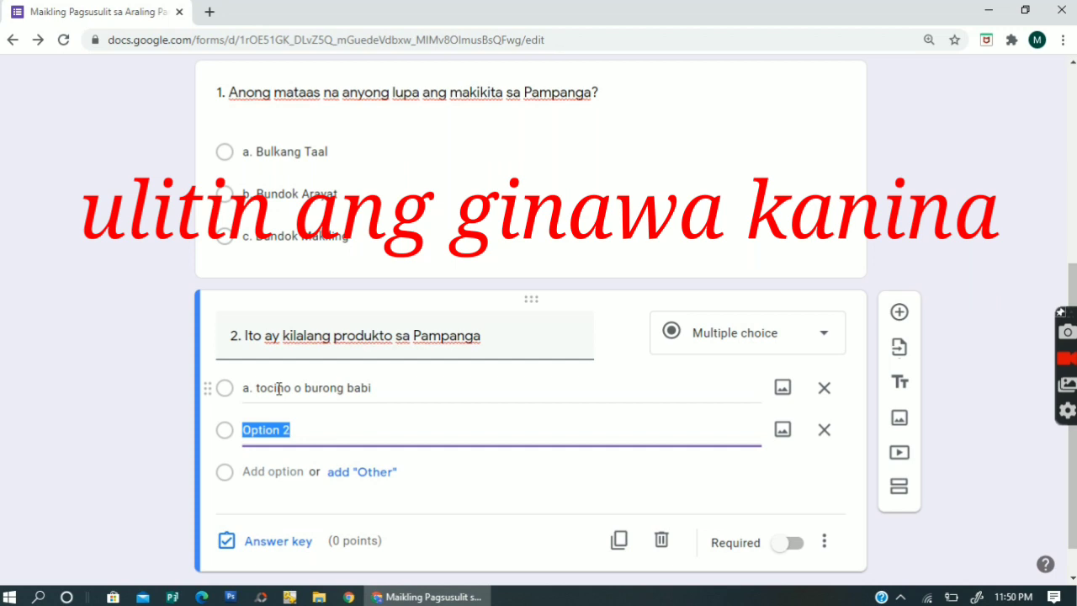
{"action": "type", "text": "b"}
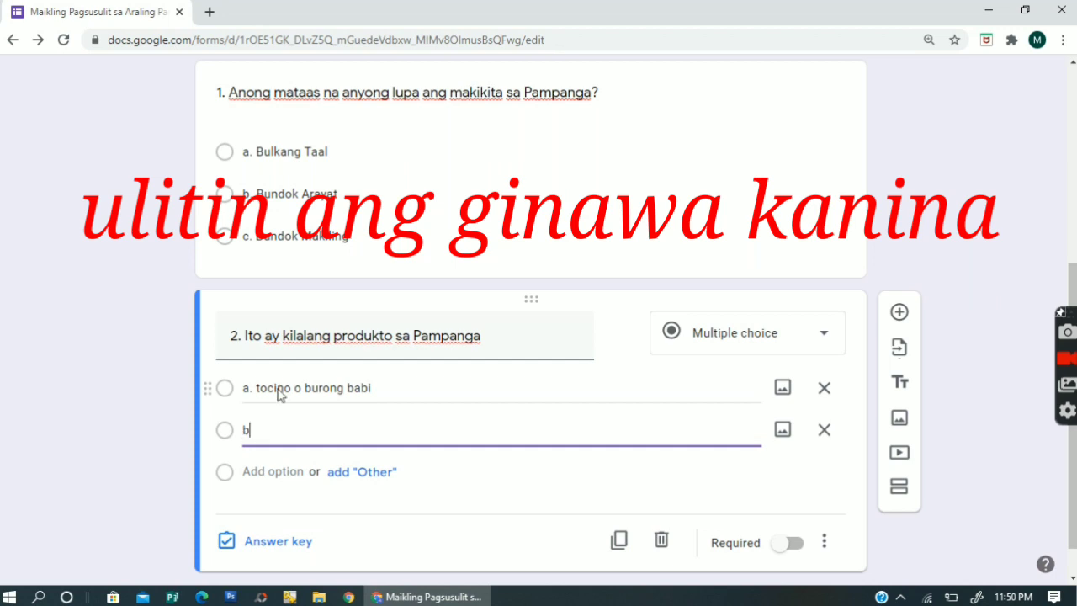
{"action": "type", "text": ". manga"}
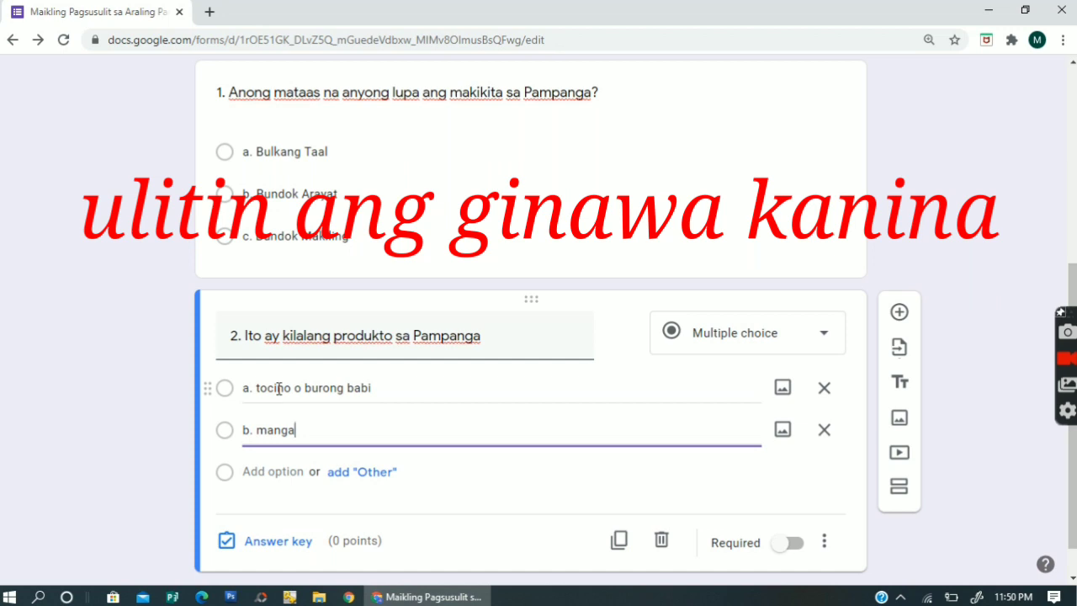
{"action": "key", "text": "Return"}
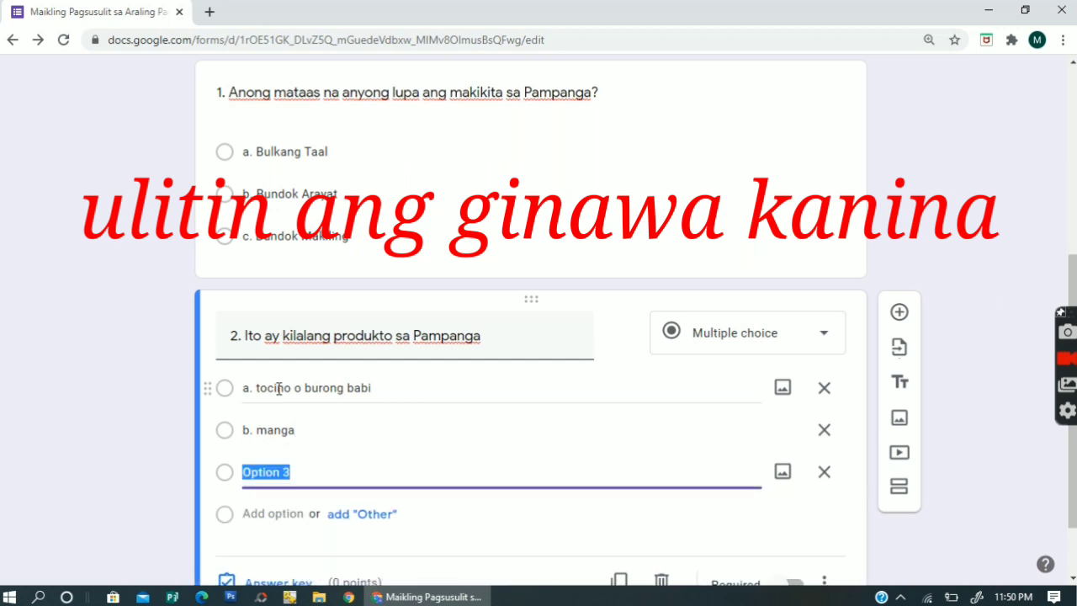
{"action": "type", "text": "c"}
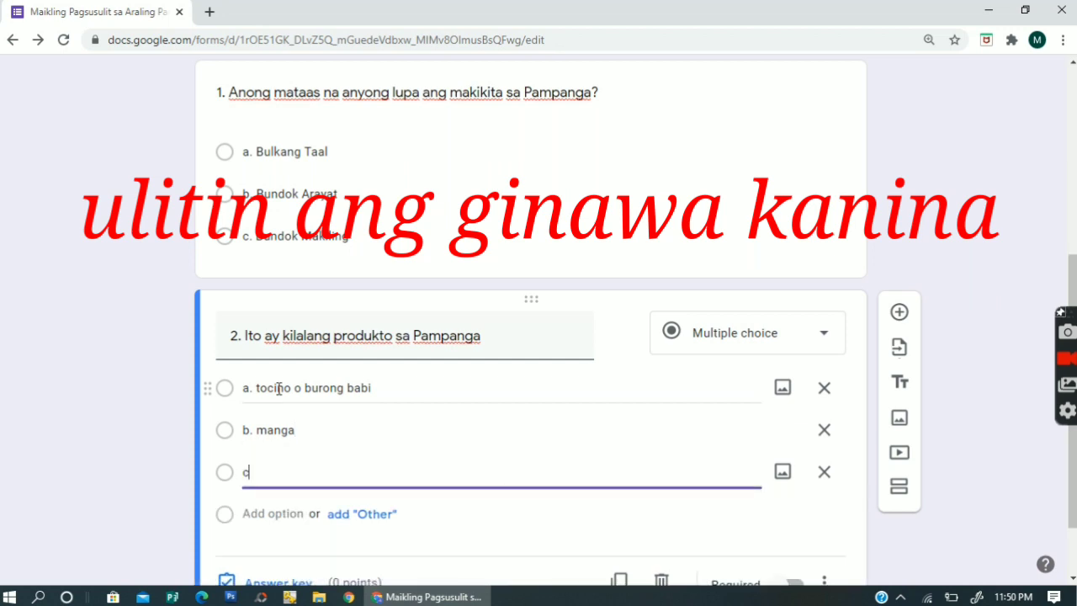
{"action": "type", "text": ". pastillas"}
Set "a. tocino o burong babi" as the correct answer of question 2, worth 1 point, and finish its answer key.
{"action": "scroll", "coordinate": [479, 416], "scroll_direction": "down", "scroll_amount": 1}
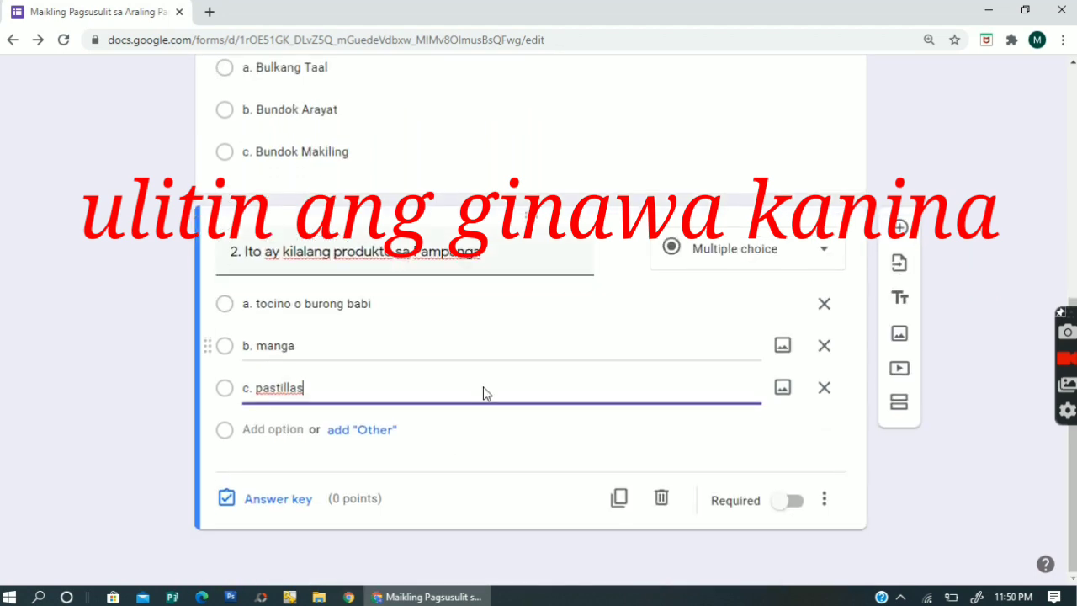
{"action": "left_click", "coordinate": [274, 508]}
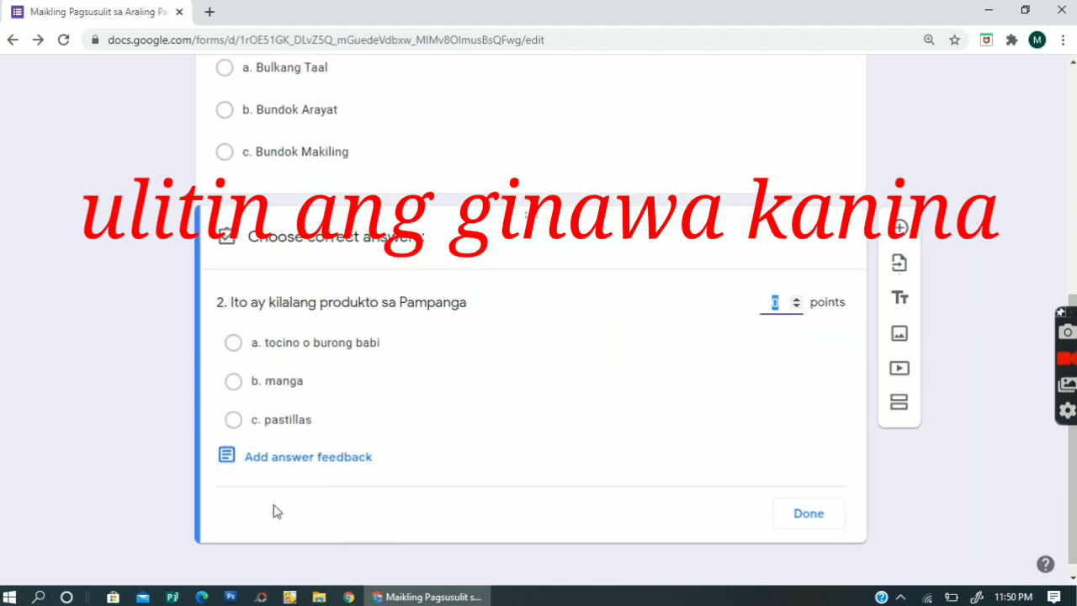
{"action": "left_click", "coordinate": [244, 347]}
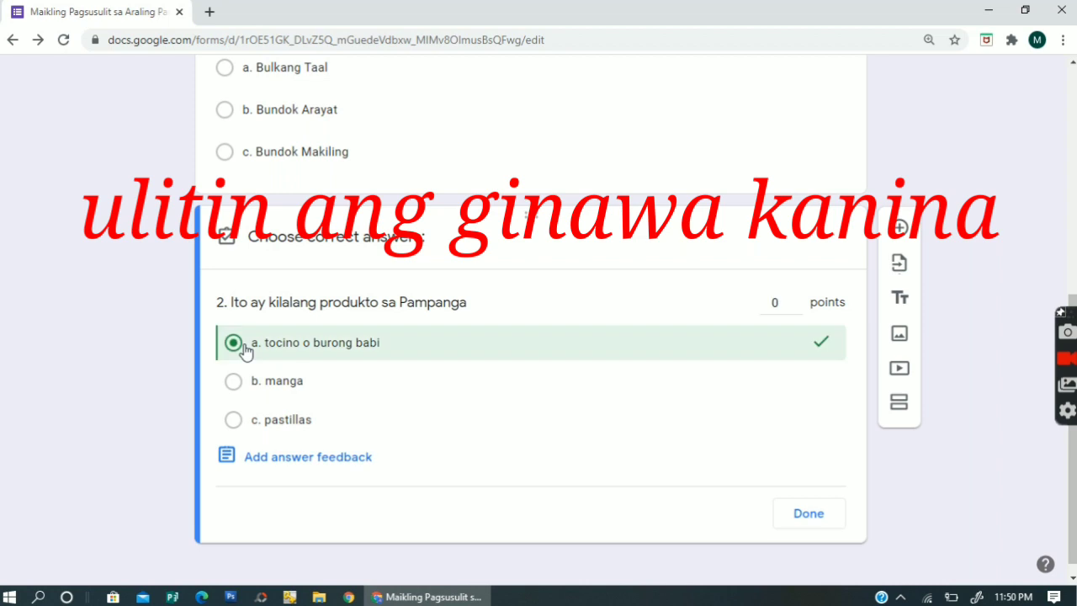
{"action": "left_click", "coordinate": [796, 299]}
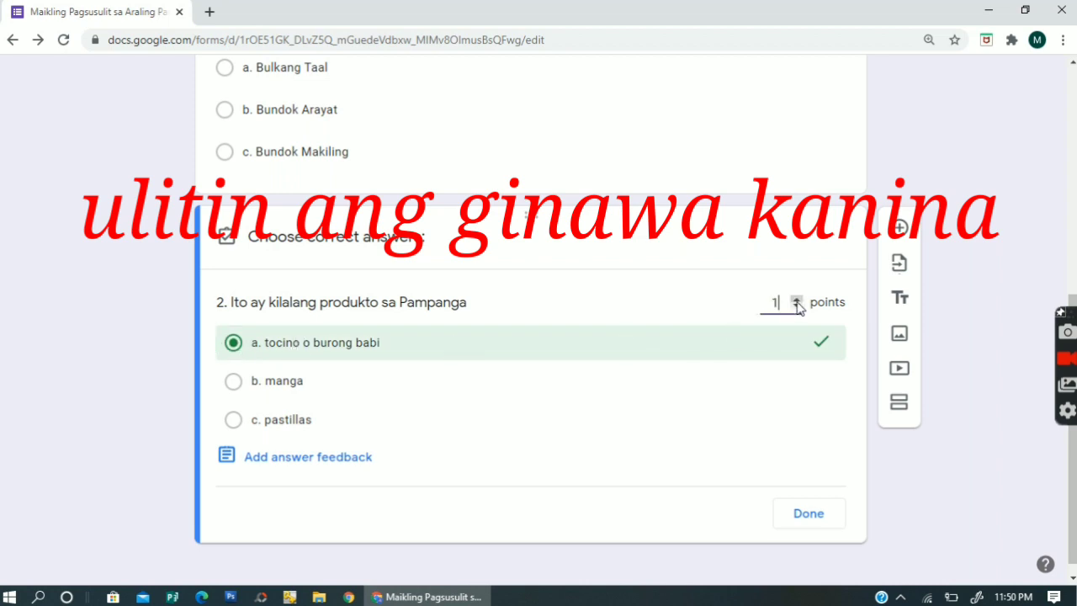
{"action": "left_click", "coordinate": [809, 512]}
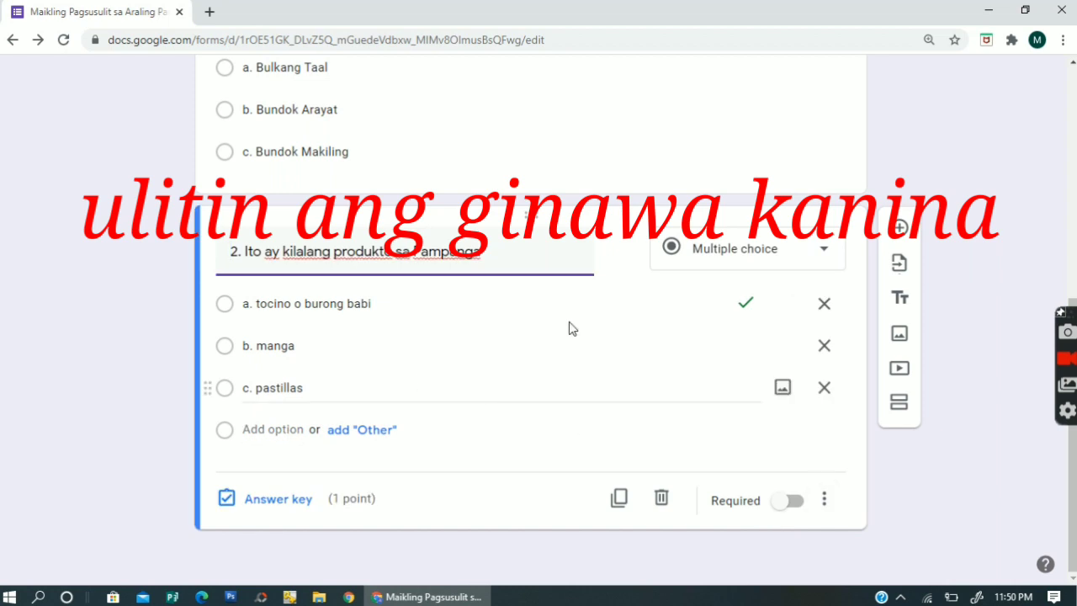
Add a Multiple choice question reading "3. Kabisera ng Pampanga" below question 2.
{"action": "left_click", "coordinate": [899, 233]}
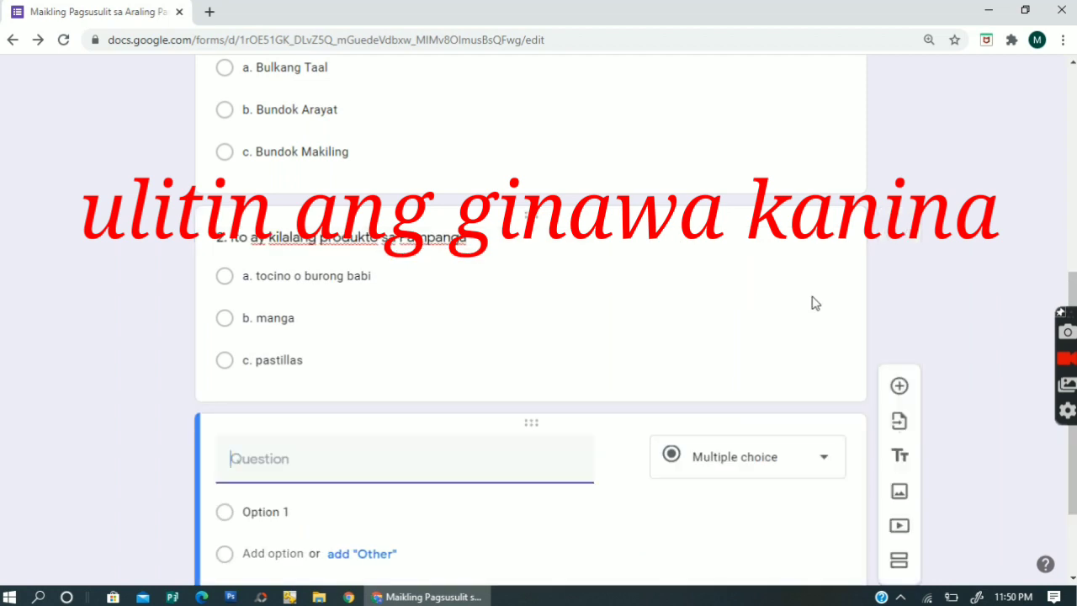
{"action": "type", "text": "3. Kabisera n"}
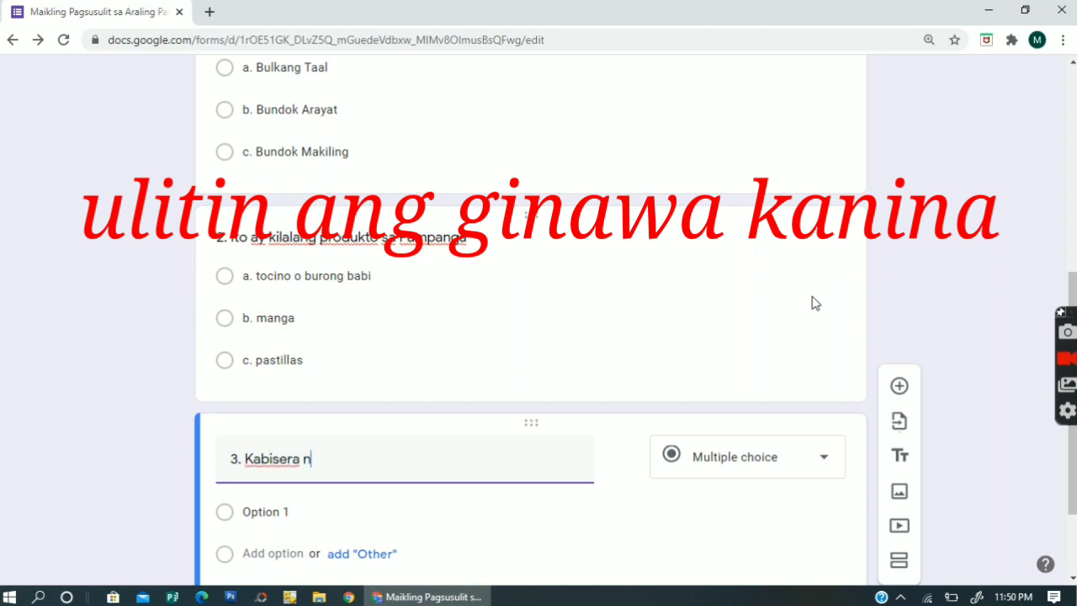
{"action": "type", "text": "g Pampanga"}
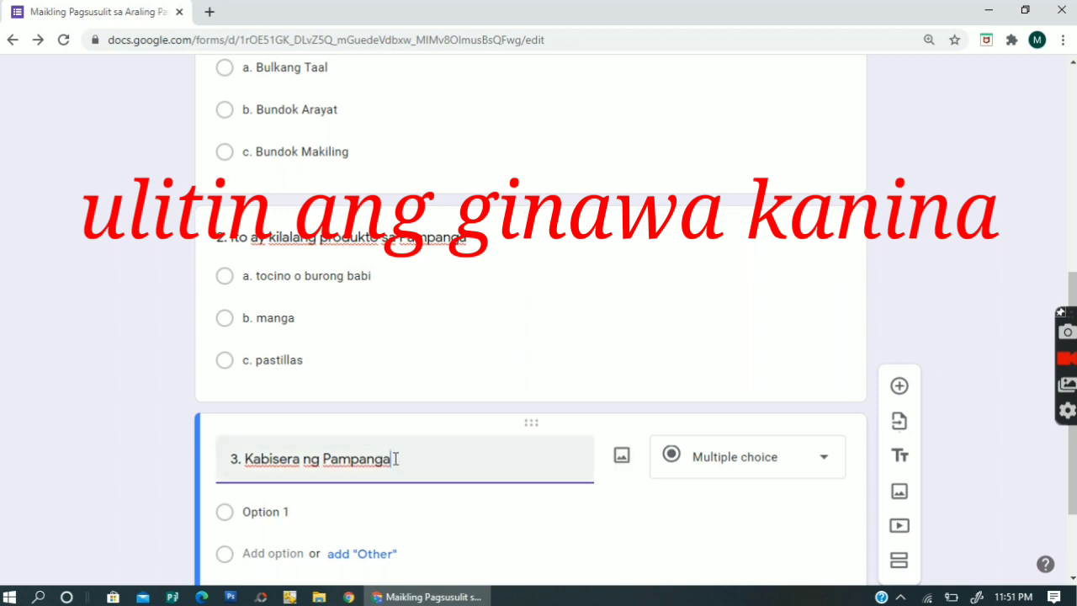
{"action": "scroll", "coordinate": [399, 459], "scroll_direction": "down", "scroll_amount": 2}
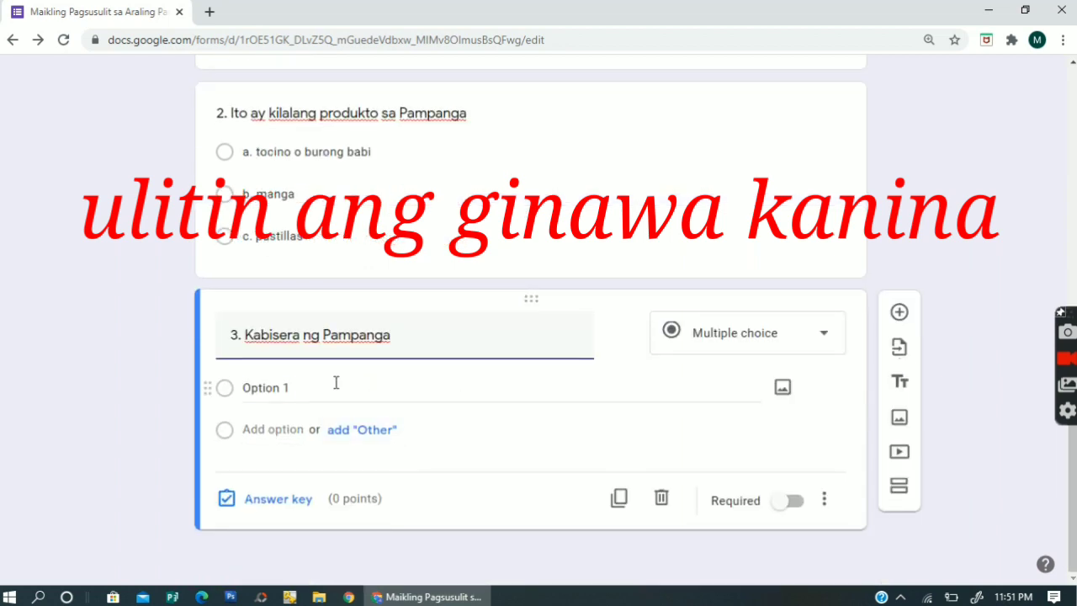
Enter "a. San Fernando", "b. Apalit" and "c. Arayat" as the three choices of question 3.
{"action": "left_click", "coordinate": [336, 383]}
{"action": "type", "text": "a"}
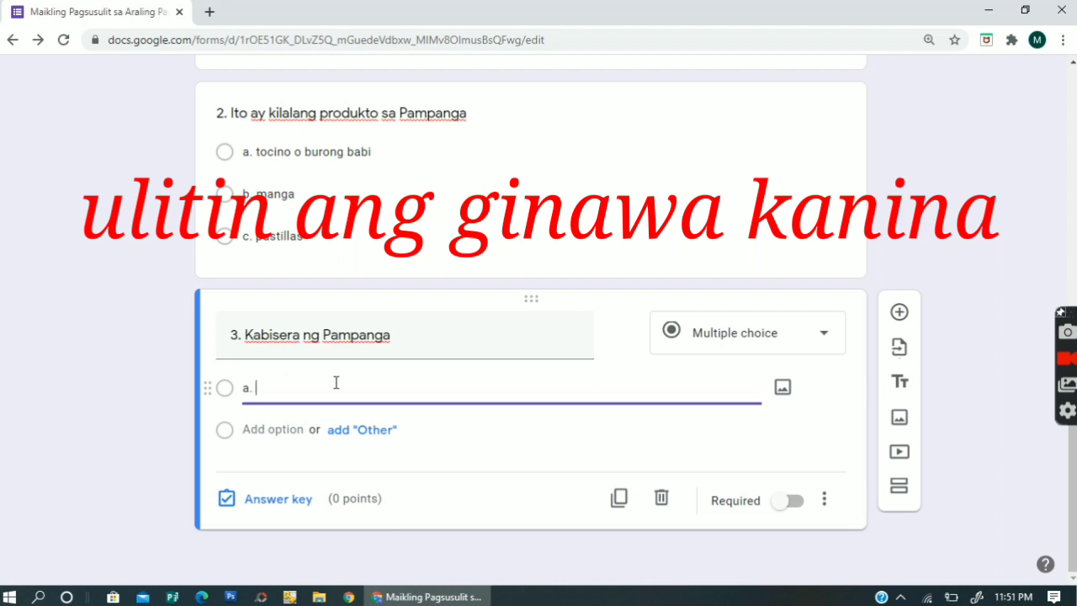
{"action": "type", "text": ". San Fernando"}
{"action": "key", "text": "Return"}
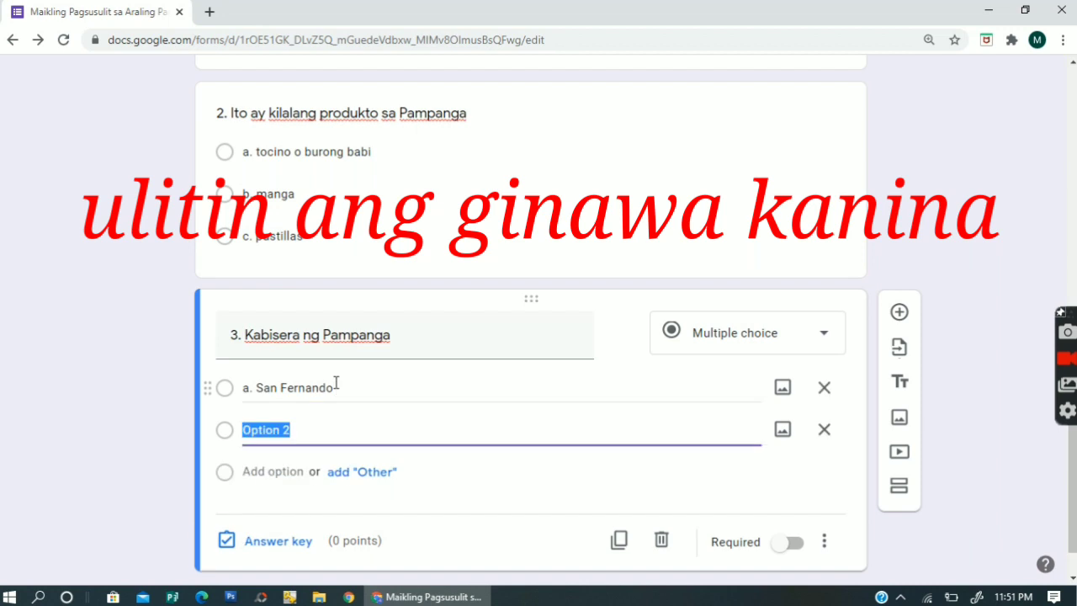
{"action": "type", "text": "A"}
{"action": "type", "text": "b"}
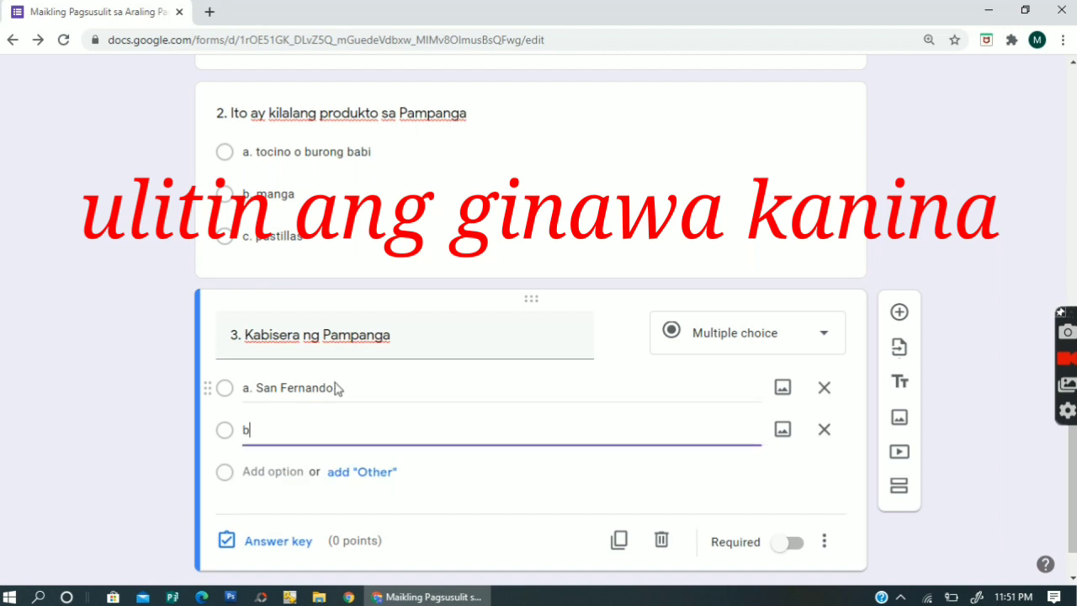
{"action": "type", "text": ". Apalit"}
{"action": "key", "text": "Return"}
{"action": "type", "text": "c."}
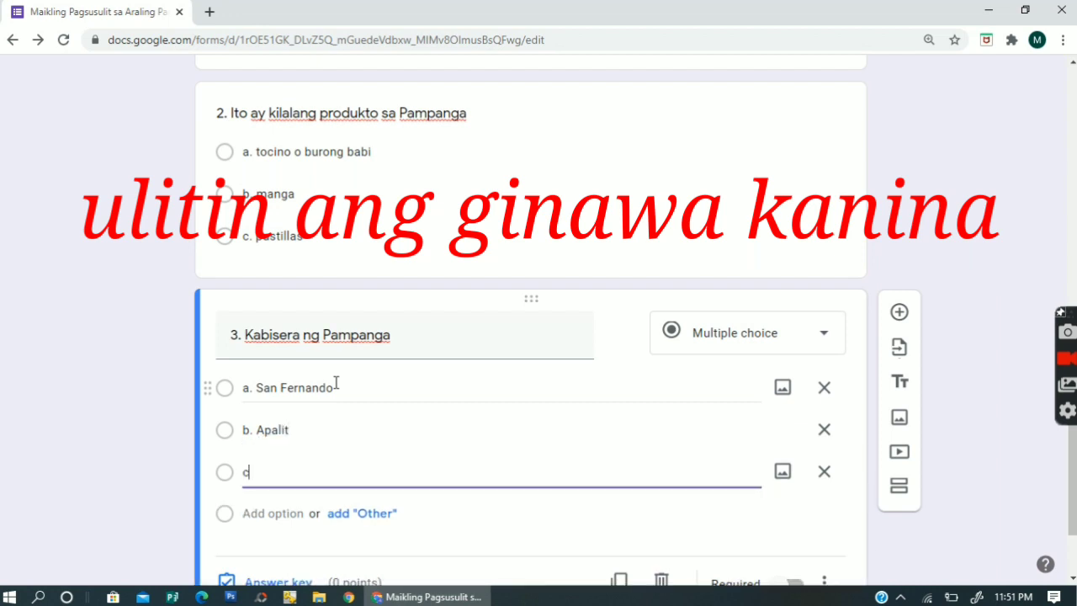
{"action": "key", "text": "BackSpace"}
{"action": "type", "text": ". Arayat"}
Set "a. San Fernando" as the correct answer of question 3, worth 1 point, and finish its answer key.
{"action": "scroll", "coordinate": [584, 380], "scroll_direction": "down", "scroll_amount": 1}
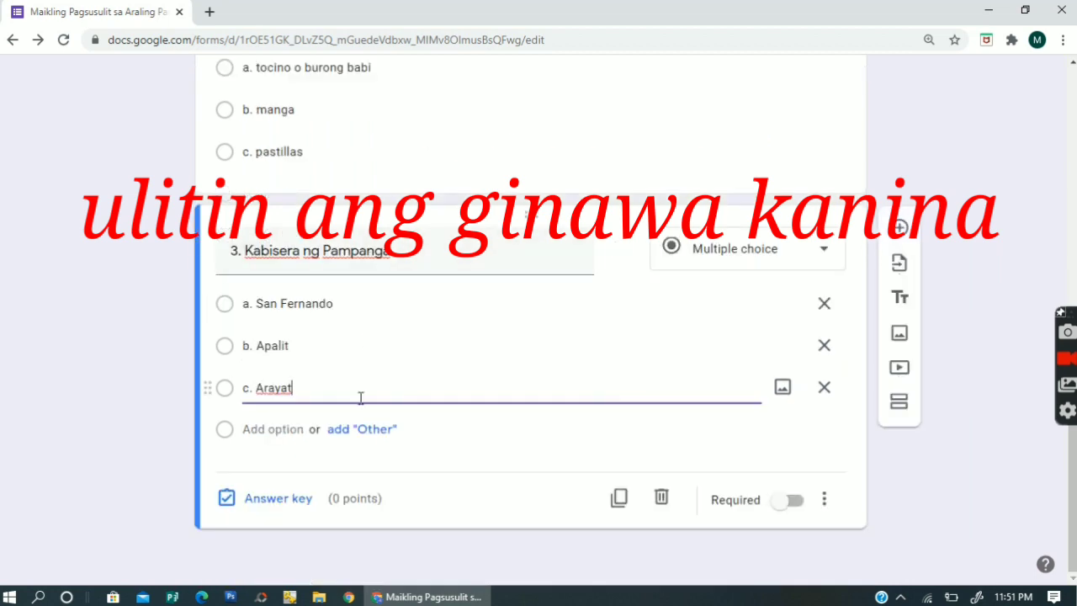
{"action": "left_click", "coordinate": [284, 501]}
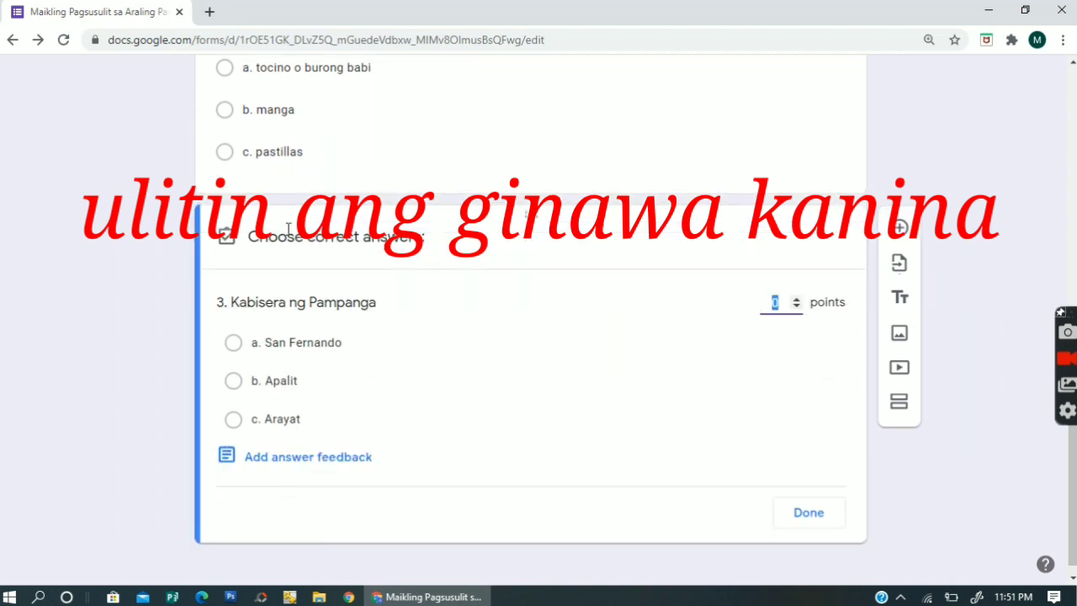
{"action": "left_click", "coordinate": [233, 345]}
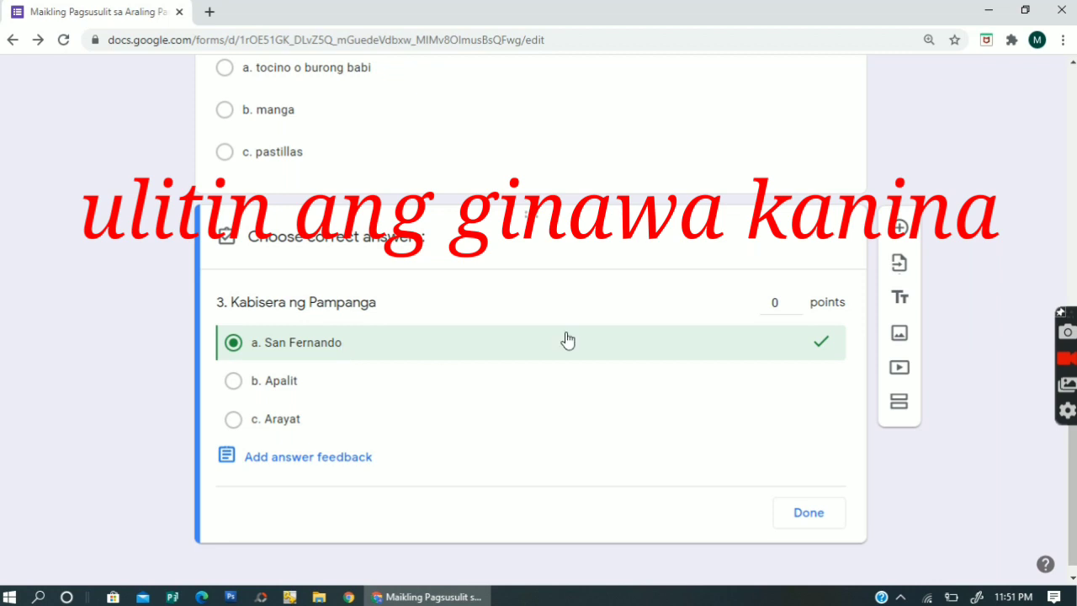
{"action": "left_click", "coordinate": [796, 299]}
{"action": "left_click", "coordinate": [795, 513]}
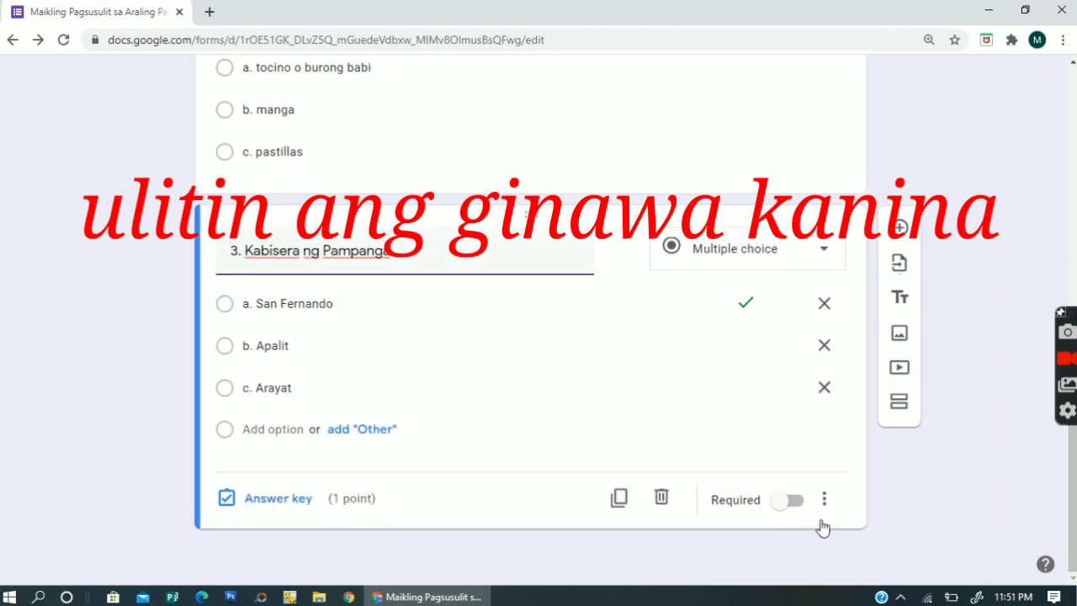
Add a Multiple choice question reading "4. Ito ang wika ng mga tao sa Pampanga" below question 3.
{"action": "left_click", "coordinate": [900, 234]}
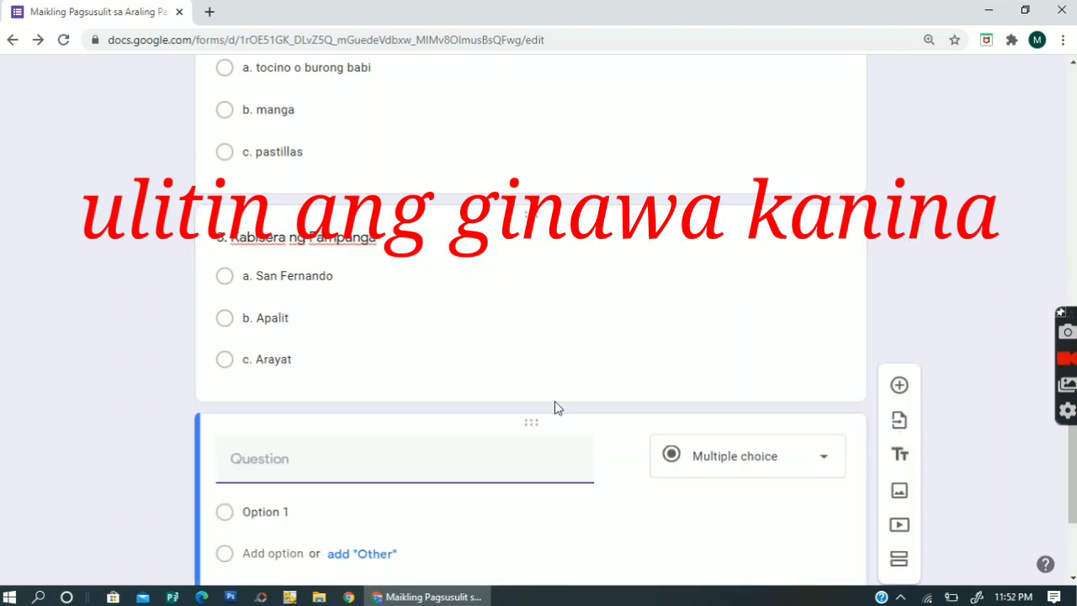
{"action": "type", "text": "4. "}
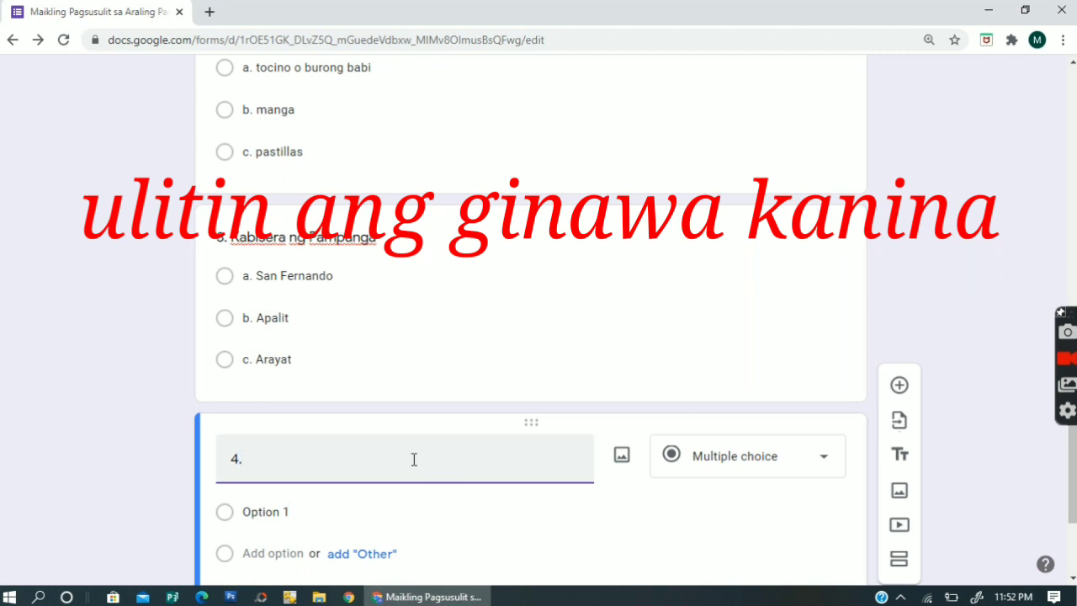
{"action": "type", "text": "Ito ang wika "}
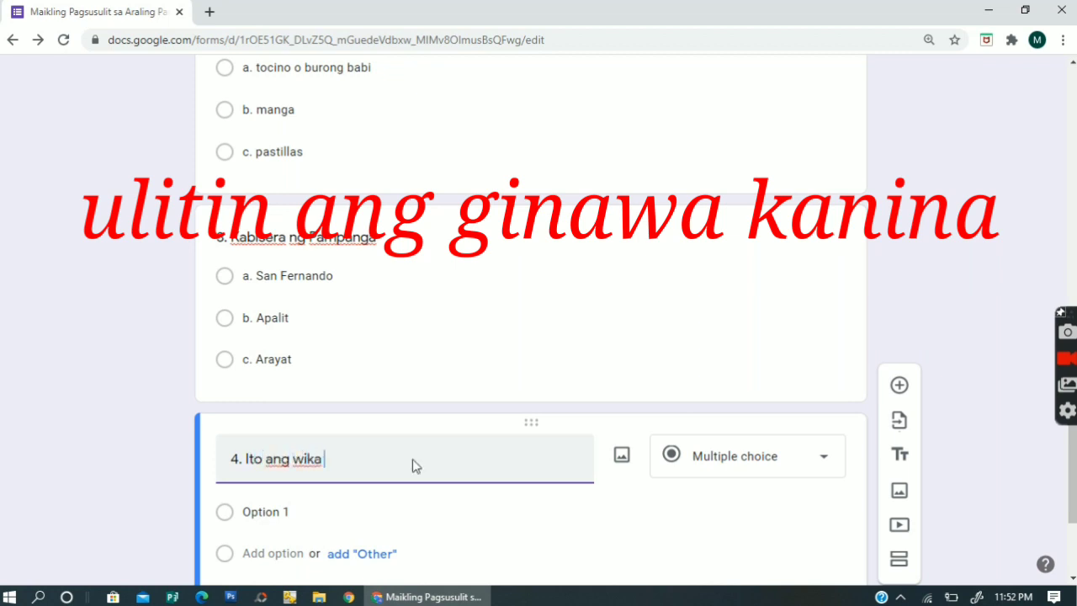
{"action": "type", "text": "ng mga ta"}
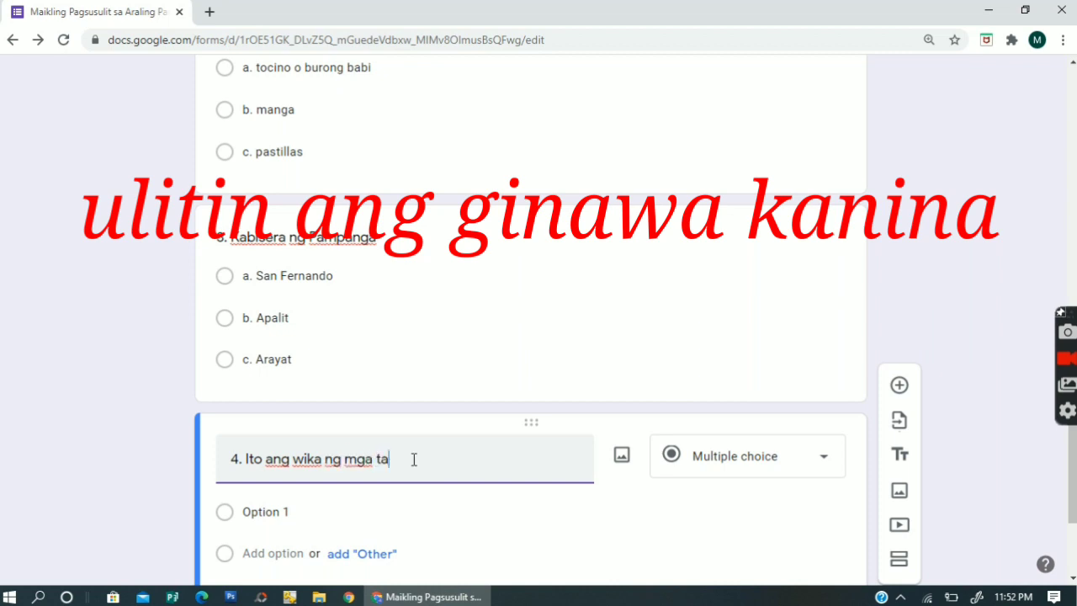
{"action": "type", "text": "o sa Pampanga"}
Enter "a. Tagalog", "b. Bisaya" and "c. Kapampangan" as the three choices of question 4.
{"action": "scroll", "coordinate": [477, 478], "scroll_direction": "down", "scroll_amount": 1}
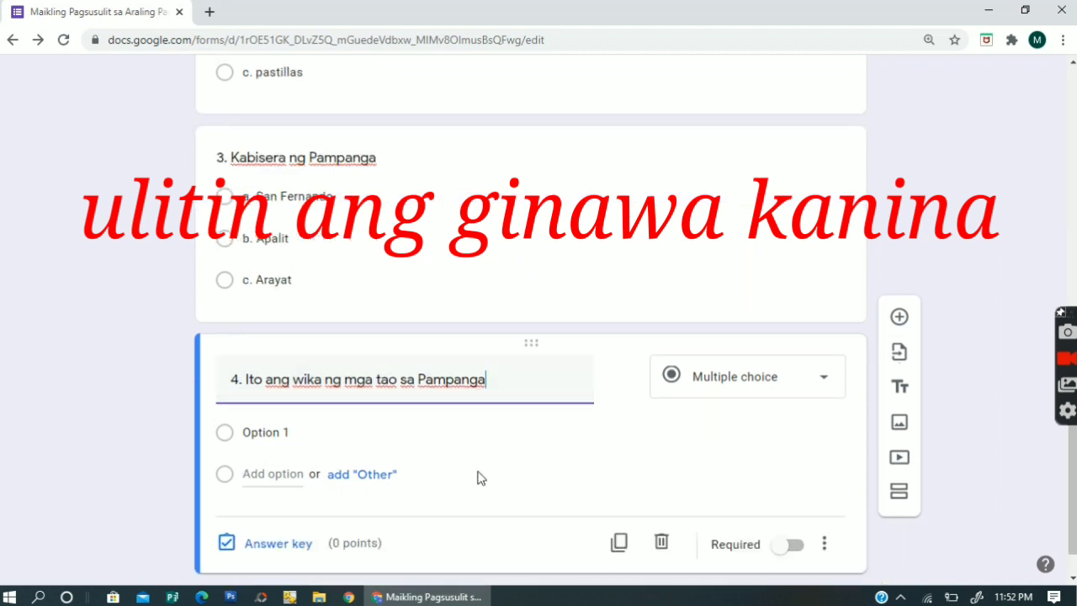
{"action": "scroll", "coordinate": [478, 478], "scroll_direction": "down", "scroll_amount": 1}
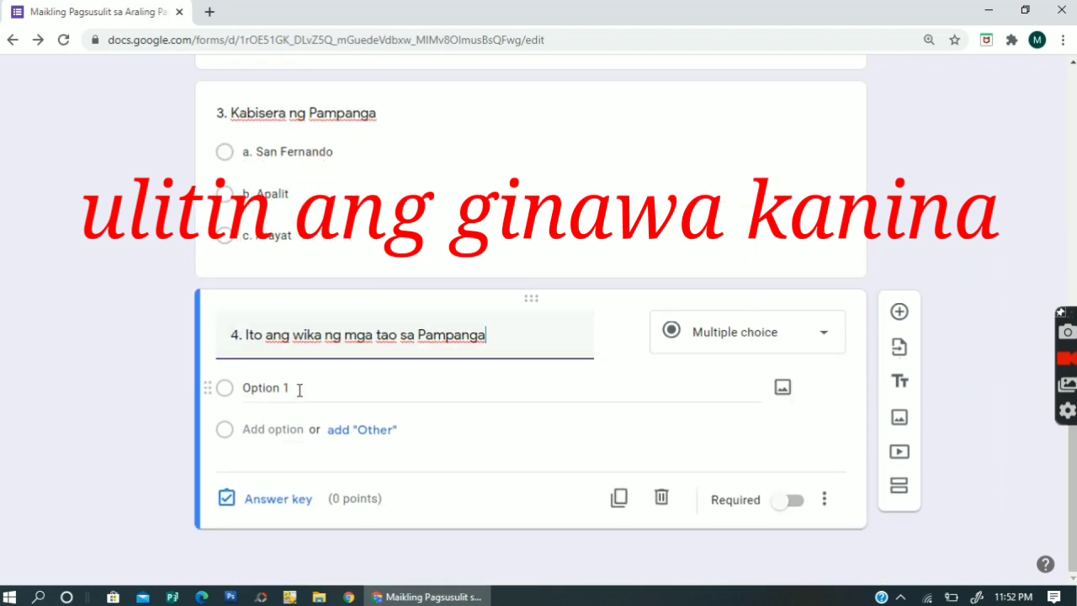
{"action": "left_click", "coordinate": [299, 390]}
{"action": "type", "text": "a"}
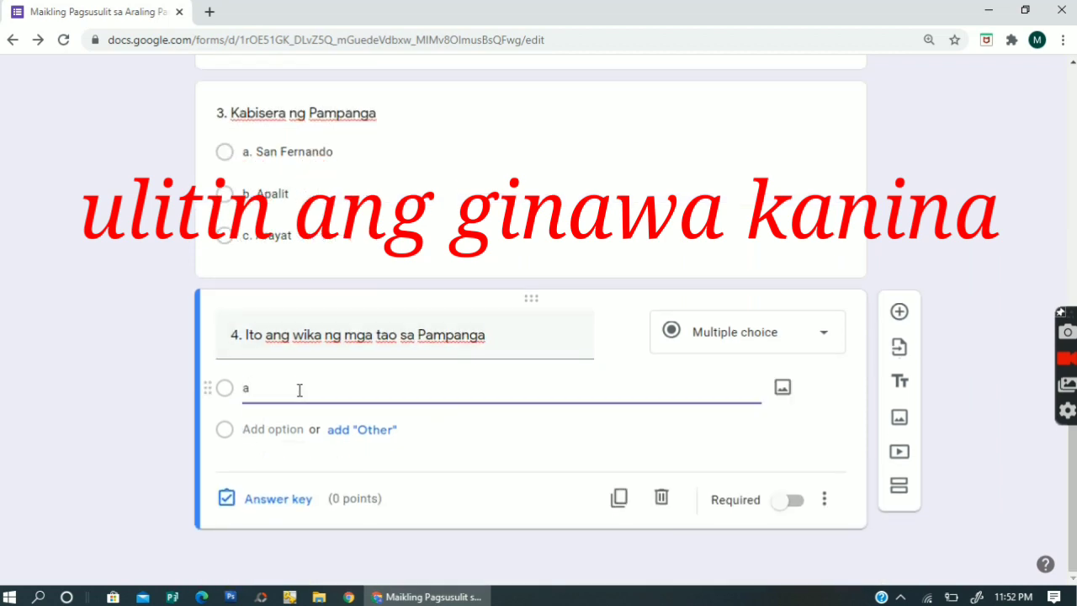
{"action": "type", "text": ". Tagalog"}
{"action": "key", "text": "Return"}
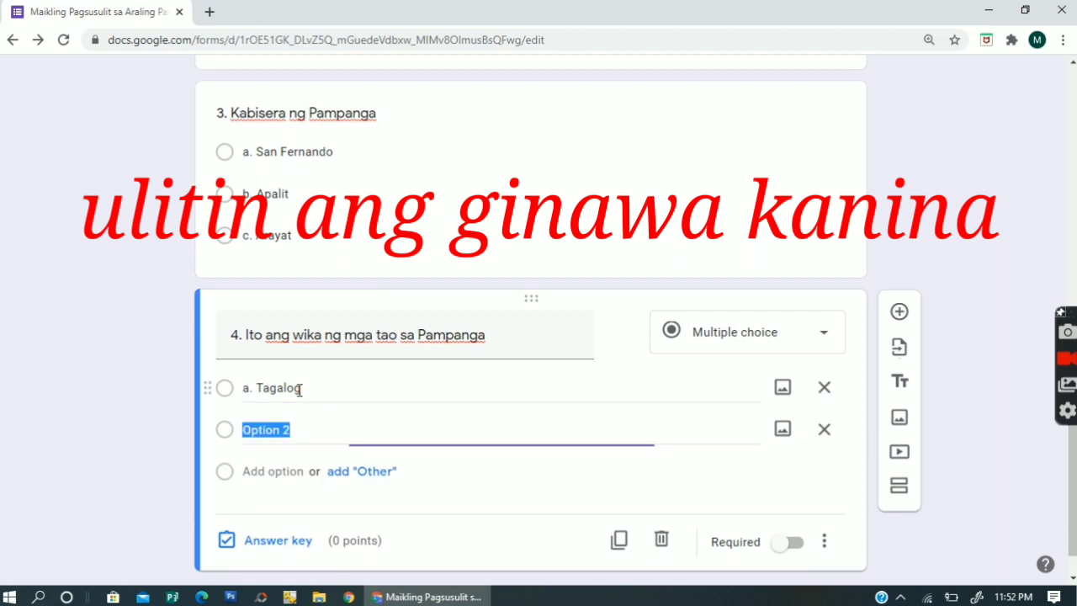
{"action": "type", "text": "b"}
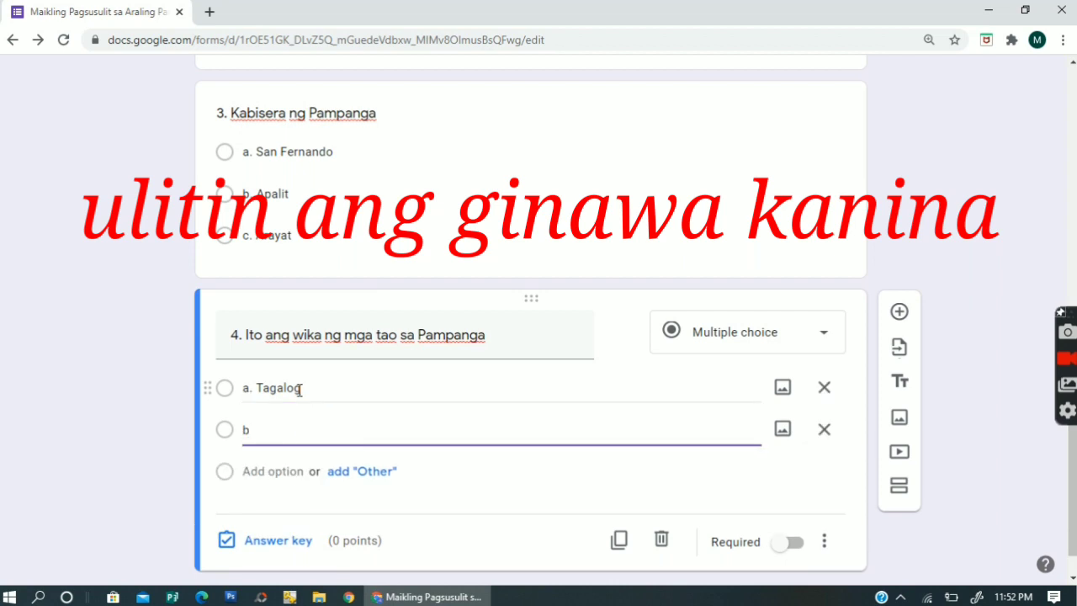
{"action": "type", "text": "b. Bisaya"}
{"action": "key", "text": "Return"}
{"action": "type", "text": "c"}
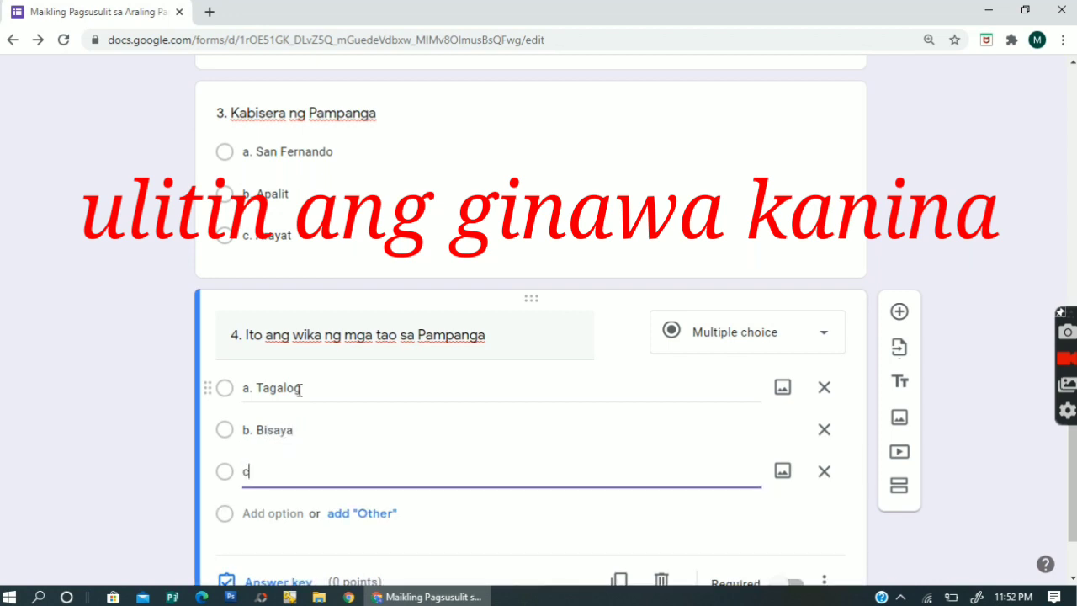
{"action": "type", "text": ". Kapampangan"}
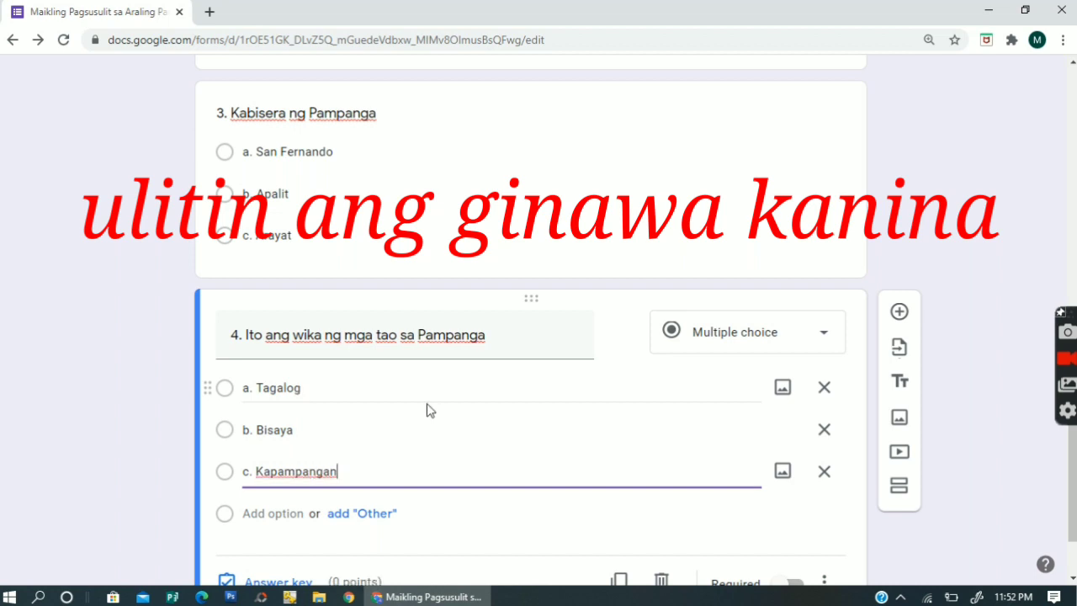
Set "c. Kapampangan" as the correct answer of question 4, worth 1 point, and finish its answer key.
{"action": "scroll", "coordinate": [426, 403], "scroll_direction": "down", "scroll_amount": 1}
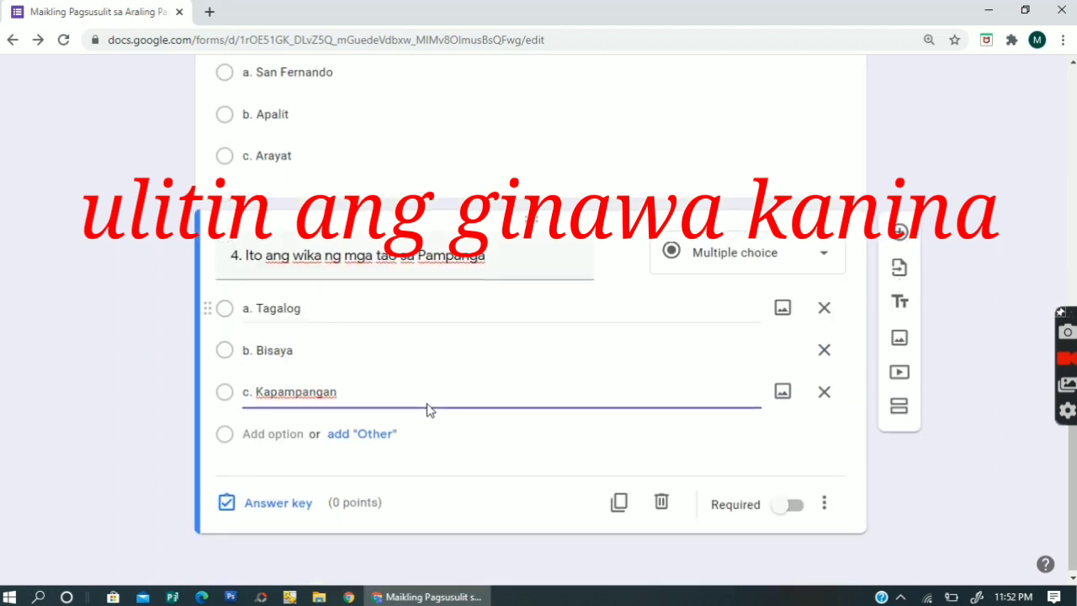
{"action": "left_click", "coordinate": [272, 509]}
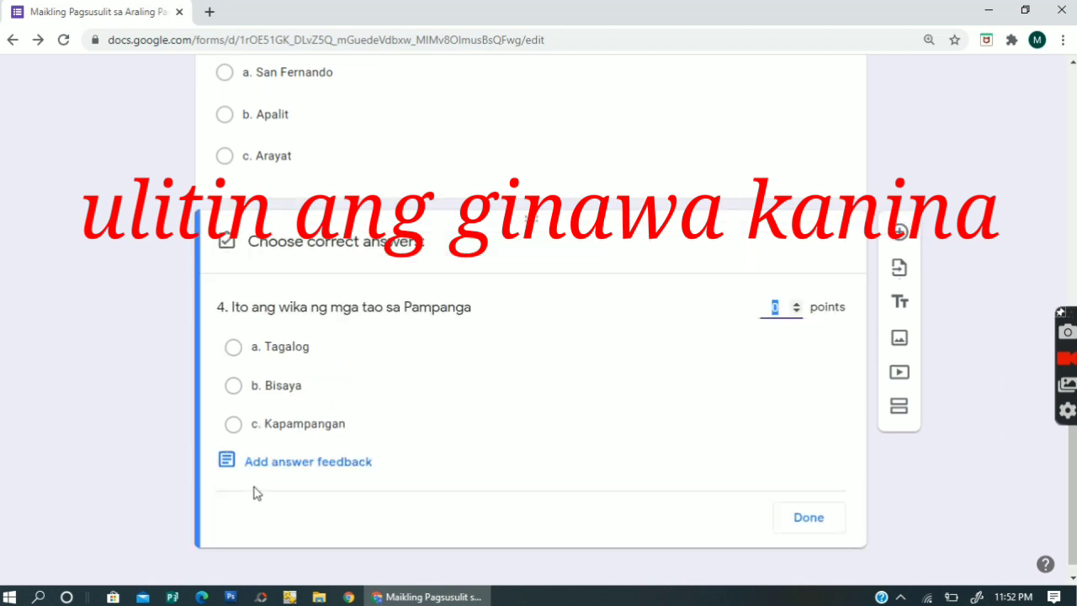
{"action": "left_click", "coordinate": [233, 424]}
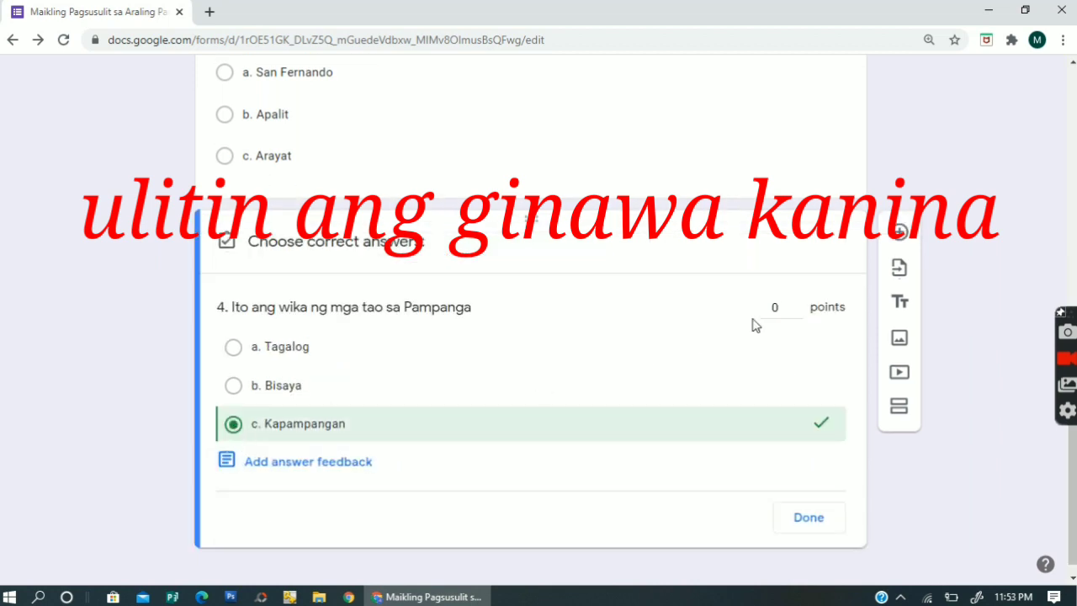
{"action": "left_click", "coordinate": [796, 304]}
{"action": "left_click", "coordinate": [810, 525]}
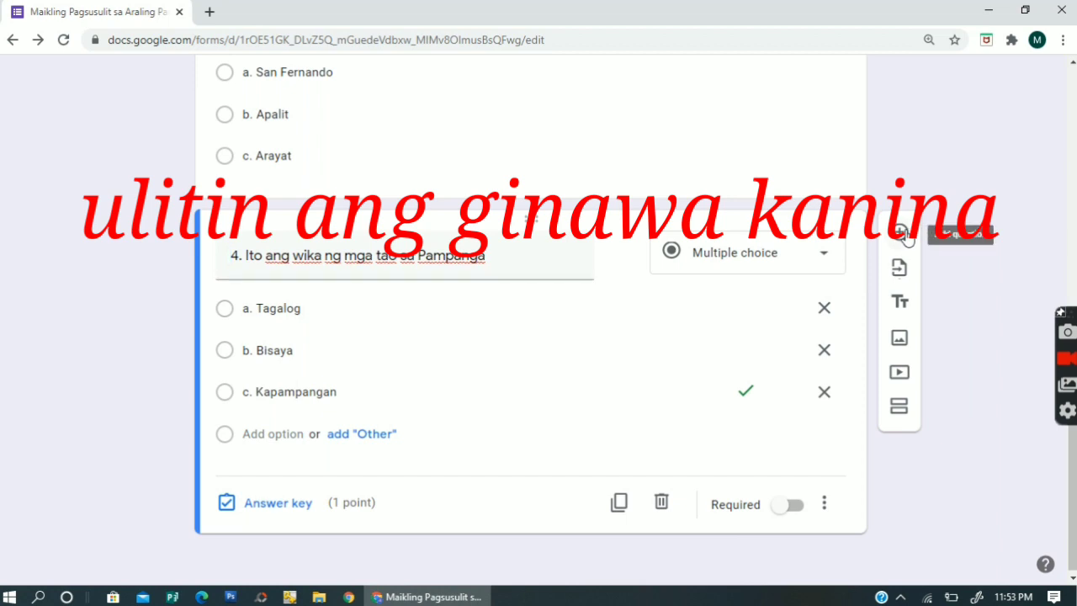
Add a Multiple choice question reading "5. Sino ang kapampangan na naging Presidente ng Pilipinas?" below question 4.
{"action": "left_click", "coordinate": [902, 234]}
{"action": "type", "text": "5"}
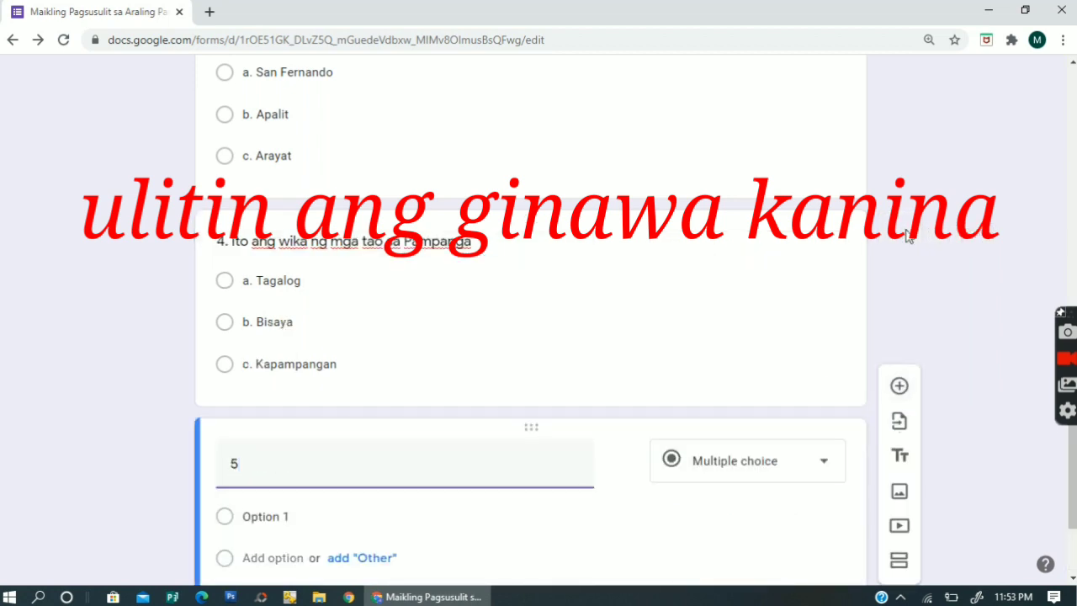
{"action": "type", "text": "."}
{"action": "scroll", "coordinate": [581, 308], "scroll_direction": "down", "scroll_amount": 2}
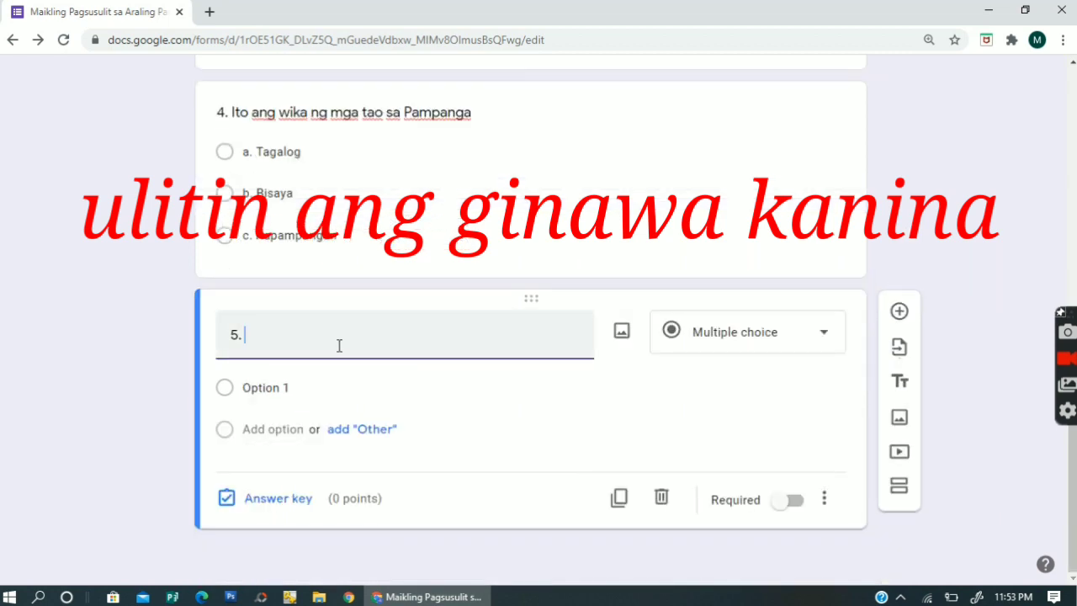
{"action": "type", "text": "Sino ang "}
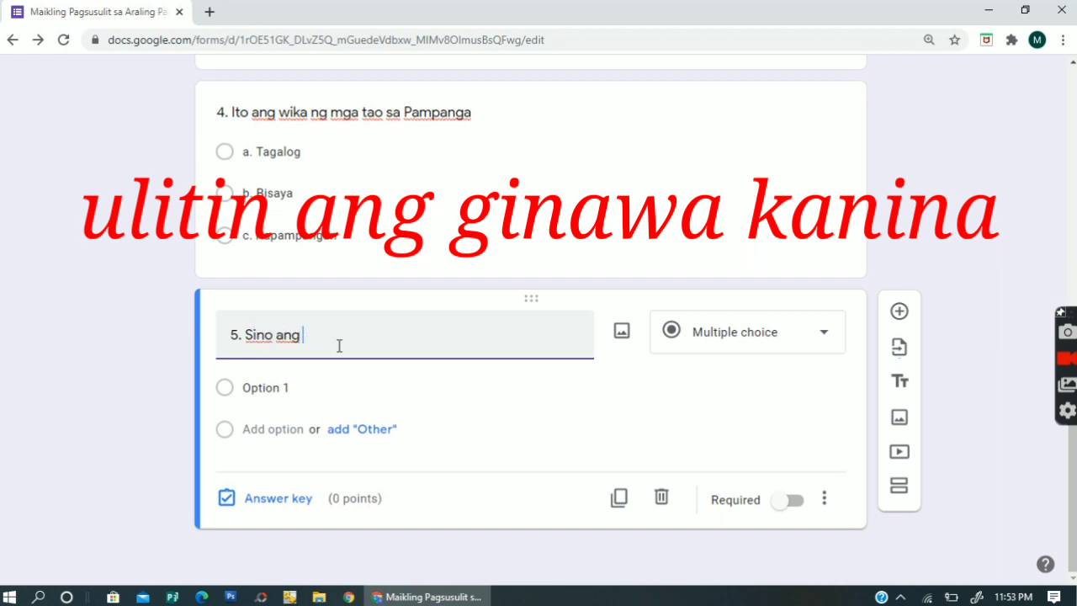
{"action": "type", "text": "kapampangan na"}
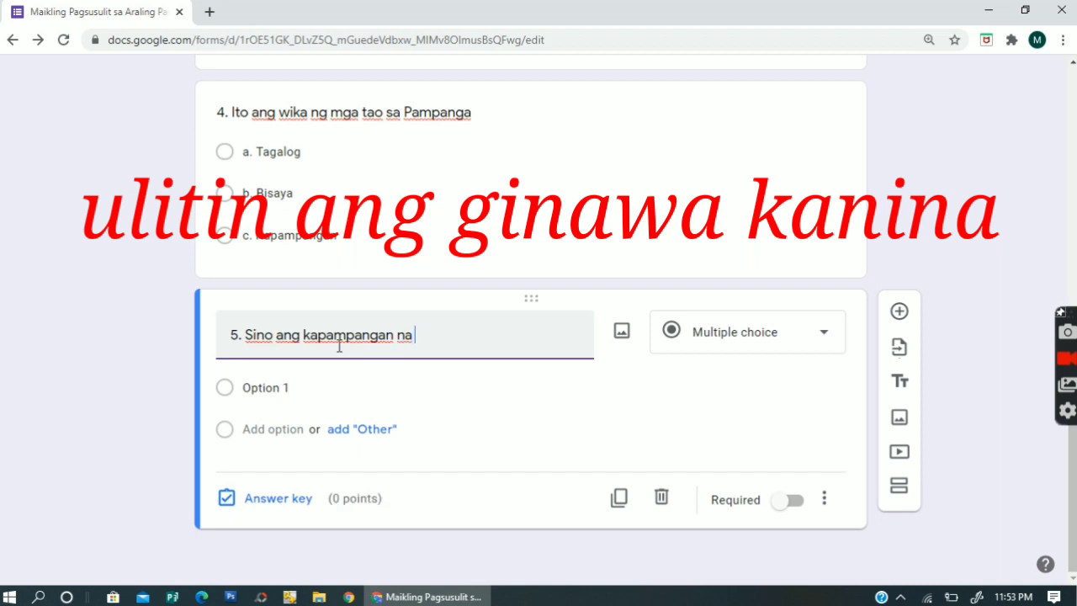
{"action": "type", "text": " naging "}
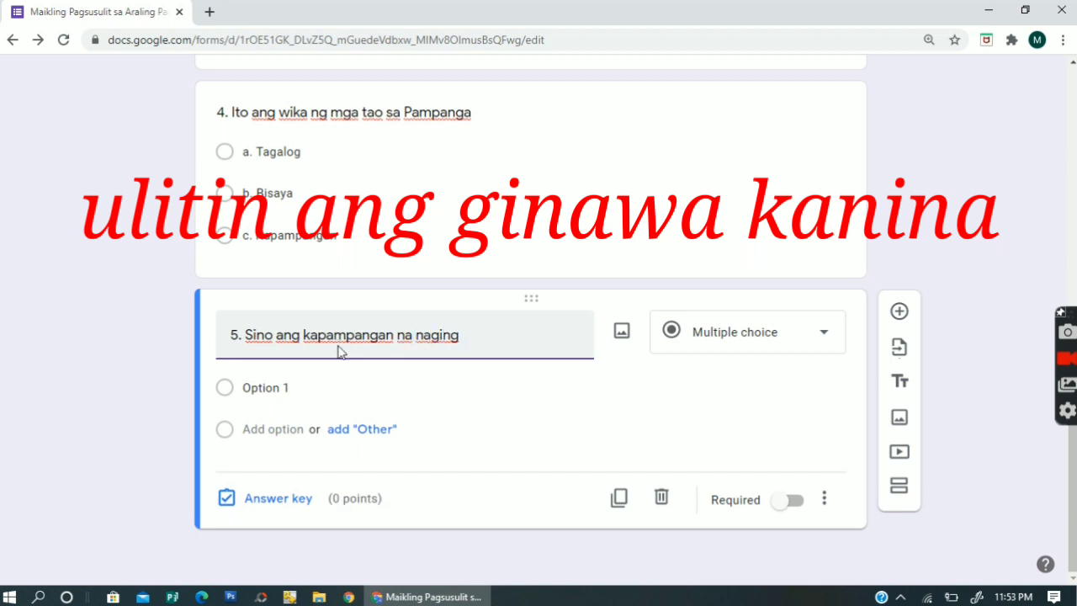
{"action": "type", "text": "President"}
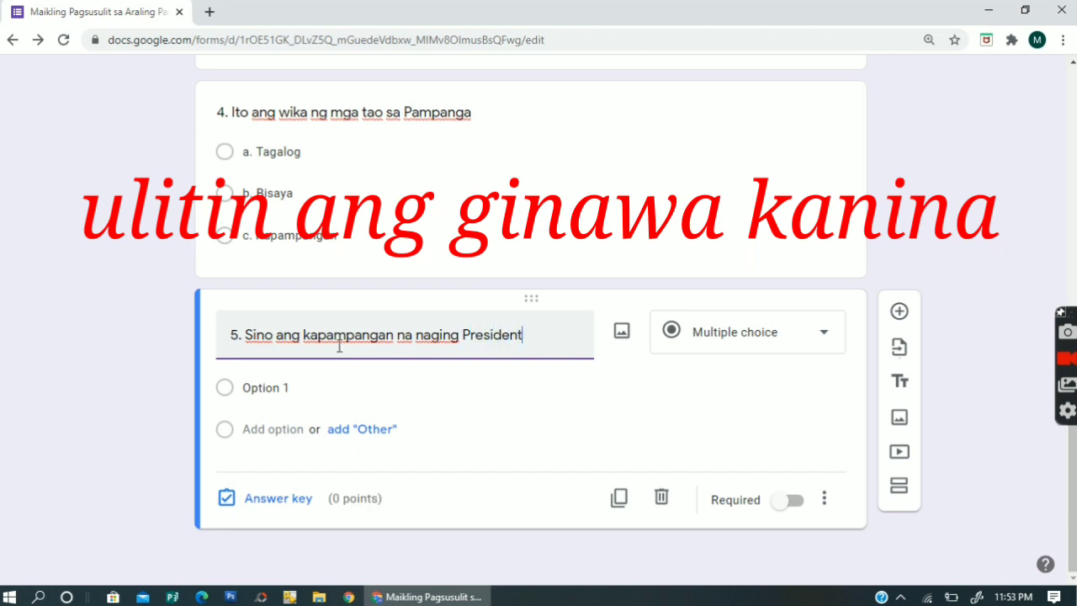
{"action": "type", "text": "e ng Pili"}
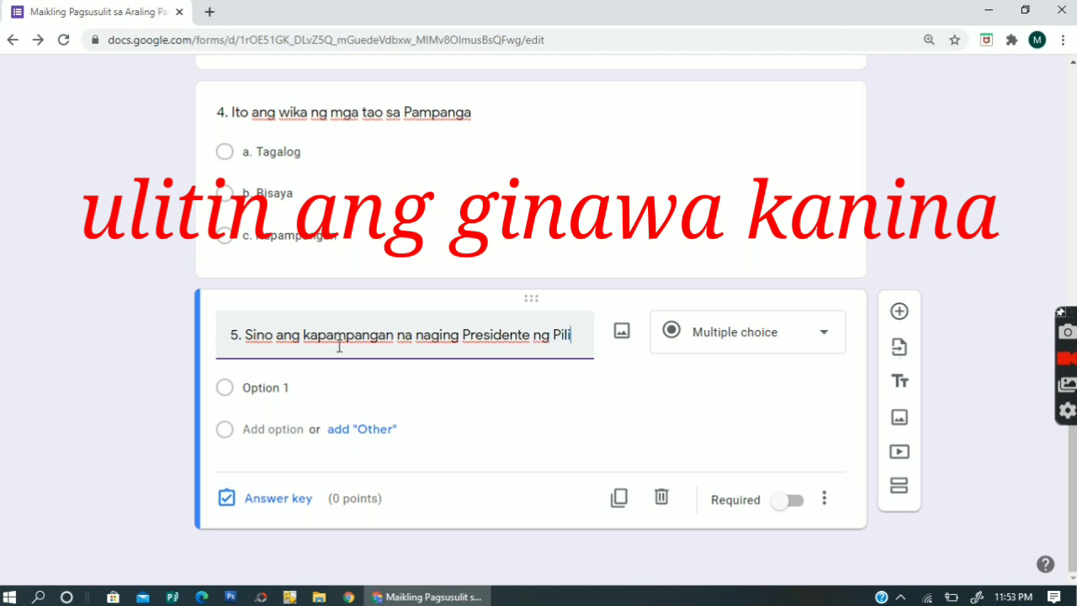
{"action": "type", "text": "pin"}
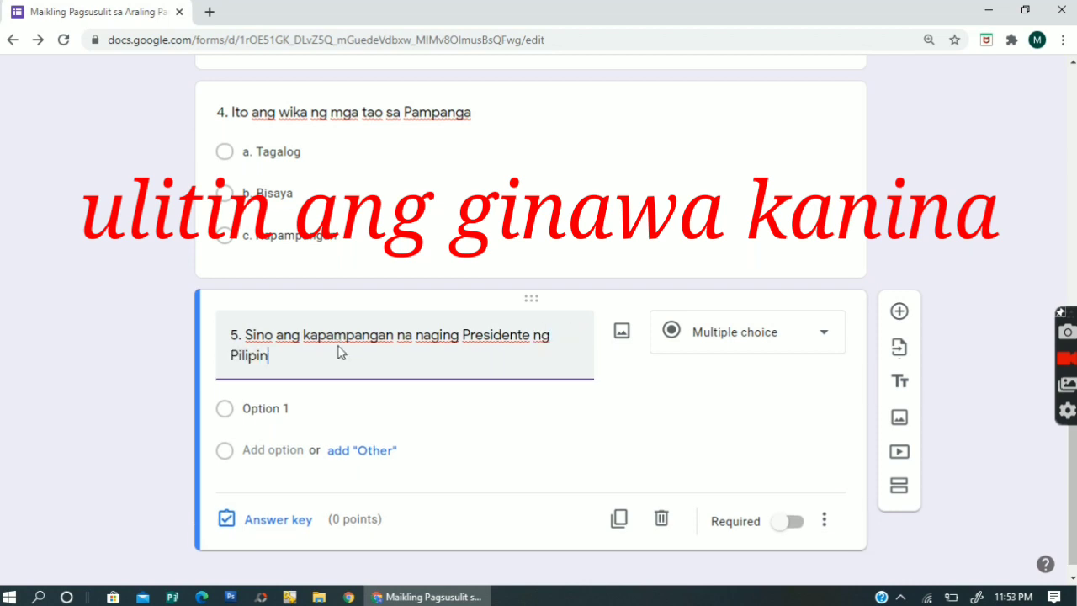
{"action": "type", "text": "as>"}
{"action": "key", "text": "BackSpace"}
{"action": "type", "text": "?"}
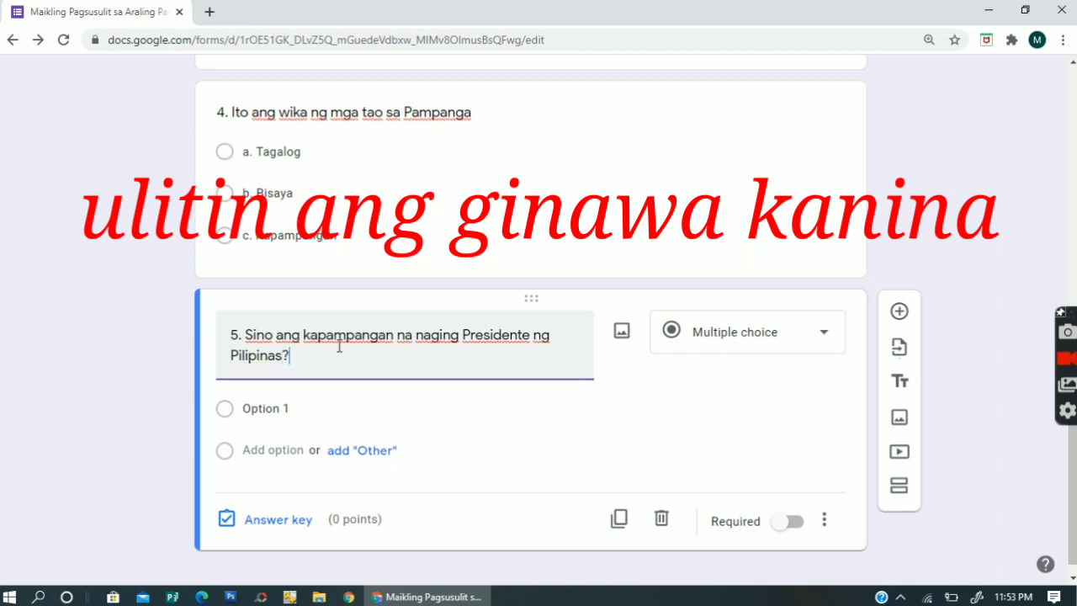
Enter "a. Diosdado Macapagal" as the first choice of question 5 and add a second choice below it.
{"action": "left_click", "coordinate": [277, 416]}
{"action": "type", "text": "a"}
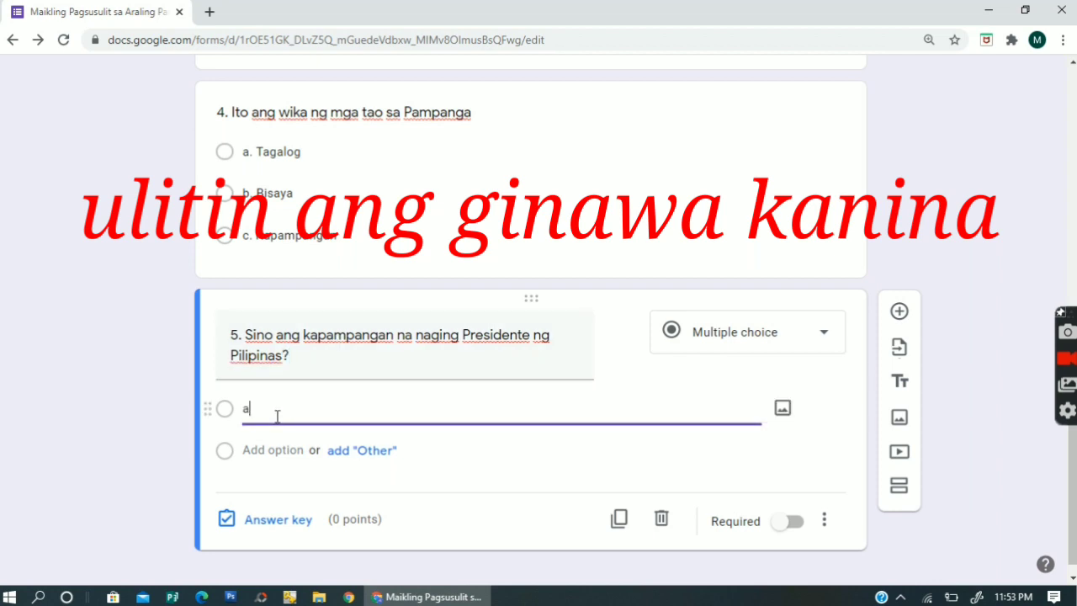
{"action": "type", "text": ". Do"}
{"action": "key", "text": "BackSpace"}
{"action": "type", "text": "iosdado"}
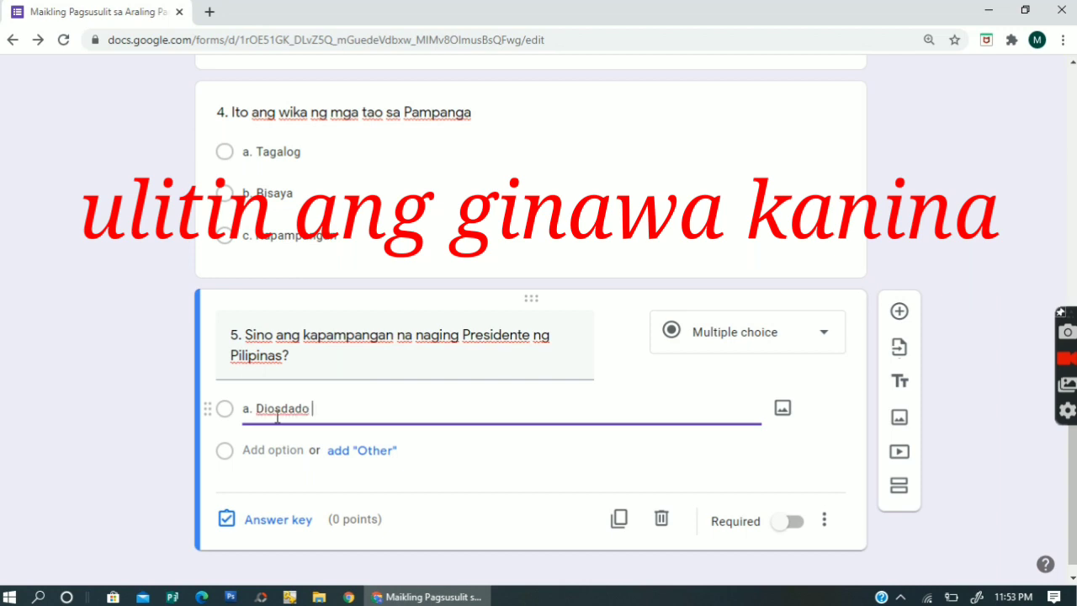
{"action": "type", "text": " Macapaga"}
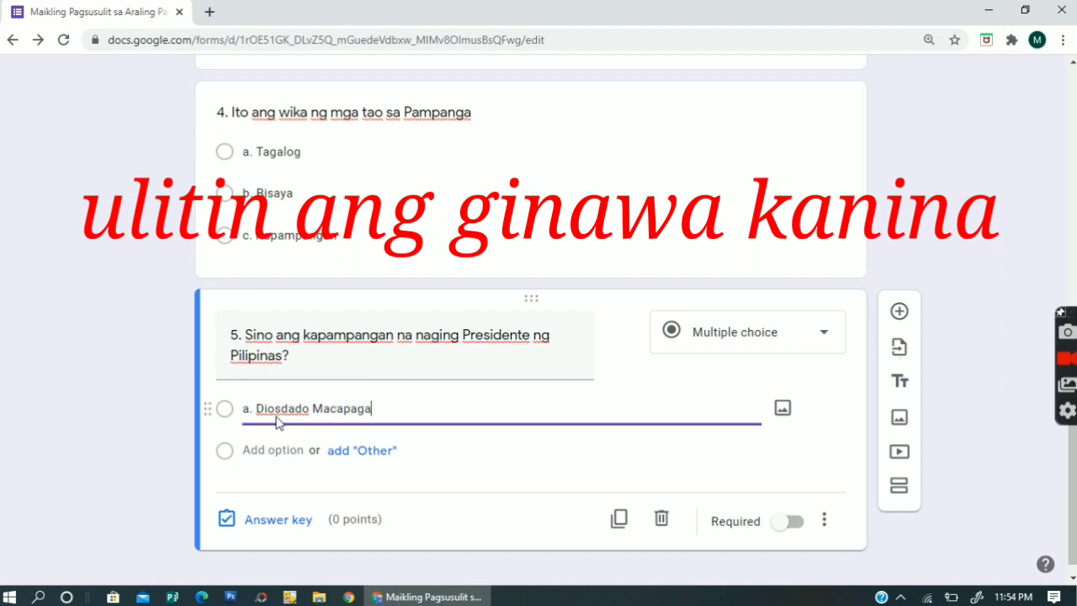
{"action": "type", "text": "l"}
{"action": "key", "text": "Return"}
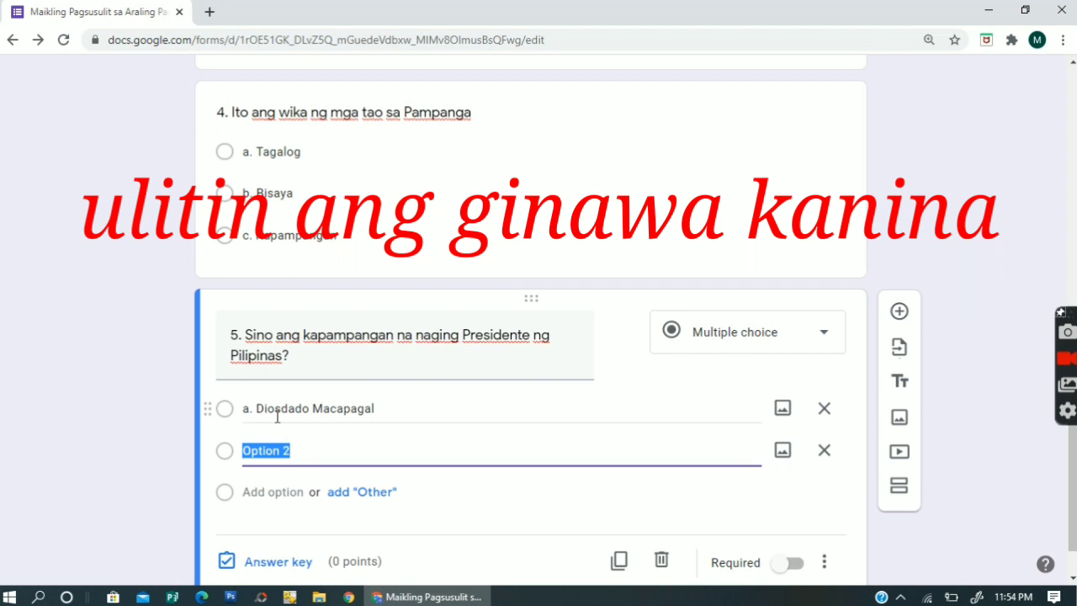
Enter "b. Rodrigo Duterte" and "c. Noynoy Aquino" as the second and third choices of question 5.
{"action": "type", "text": "Ro"}
{"action": "key", "text": "BackSpace"}
{"action": "key", "text": "BackSpace"}
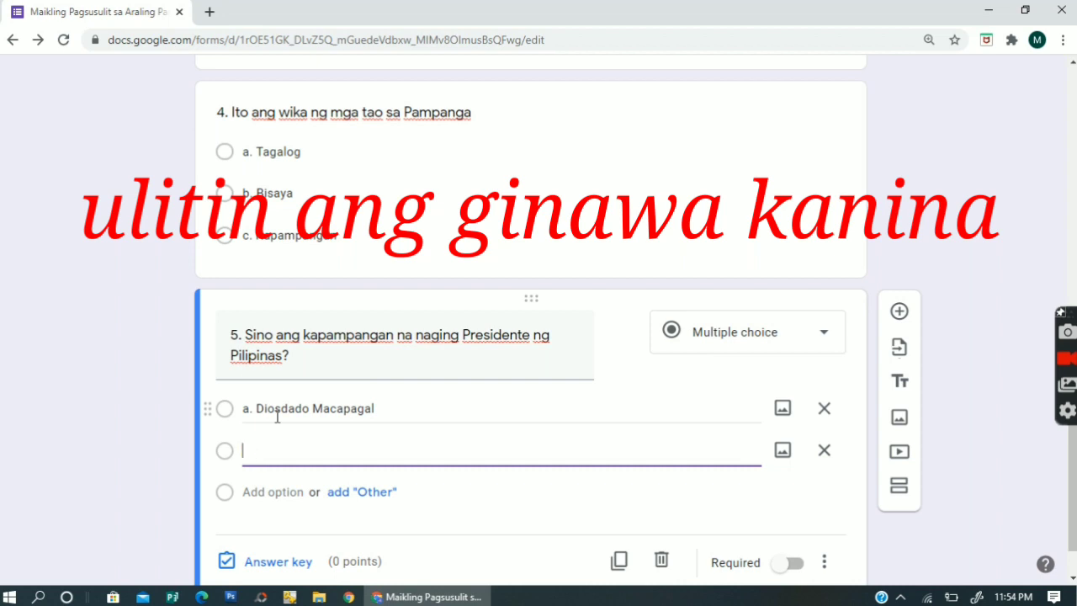
{"action": "type", "text": "b. Rodrigo Du"}
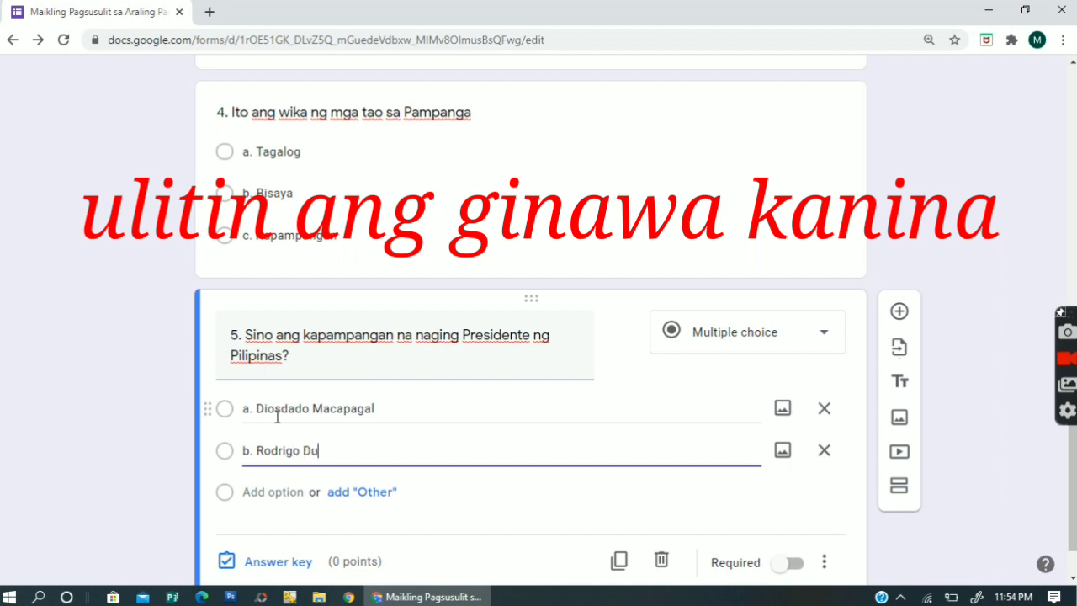
{"action": "type", "text": "terte"}
{"action": "key", "text": "Return"}
{"action": "type", "text": "c"}
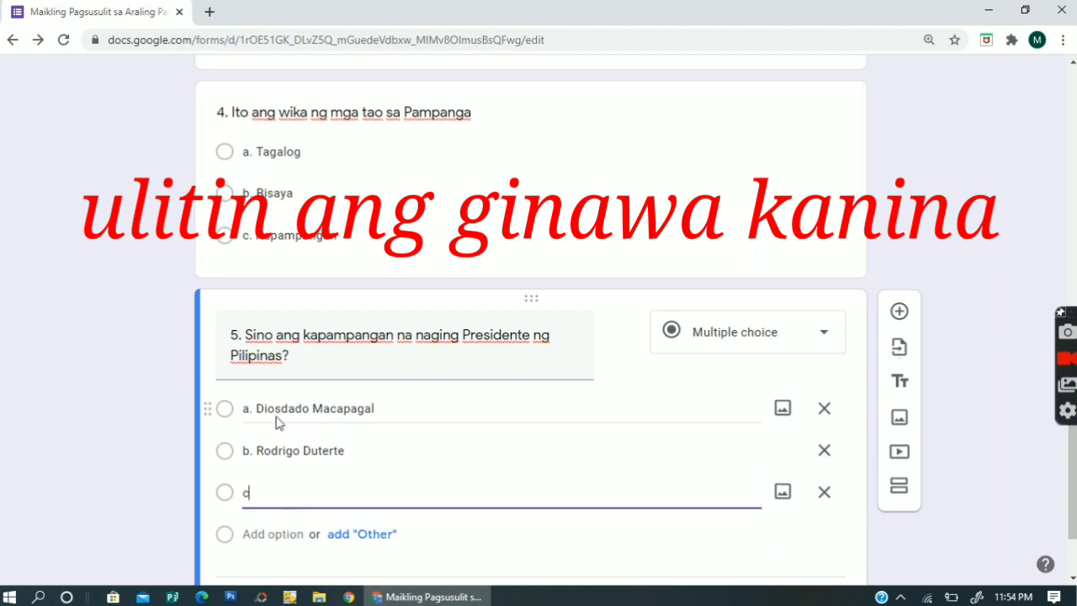
{"action": "type", "text": ". Noynoy A"}
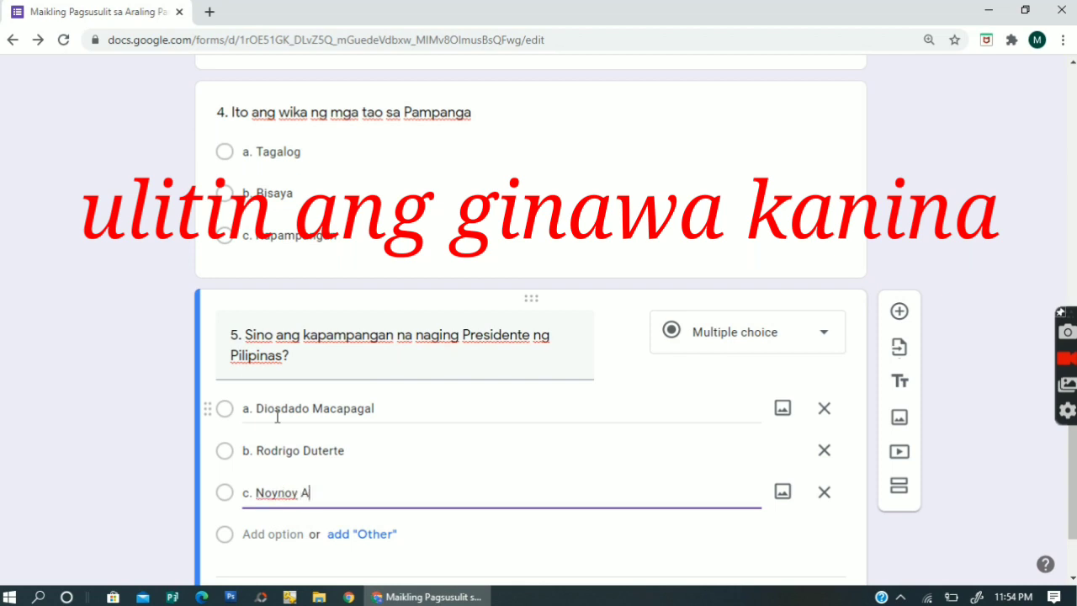
{"action": "type", "text": "quino"}
Set "a. Diosdado Macapagal" as the correct answer of question 5, worth 1 point, and finish its answer key.
{"action": "scroll", "coordinate": [412, 433], "scroll_direction": "down", "scroll_amount": 1}
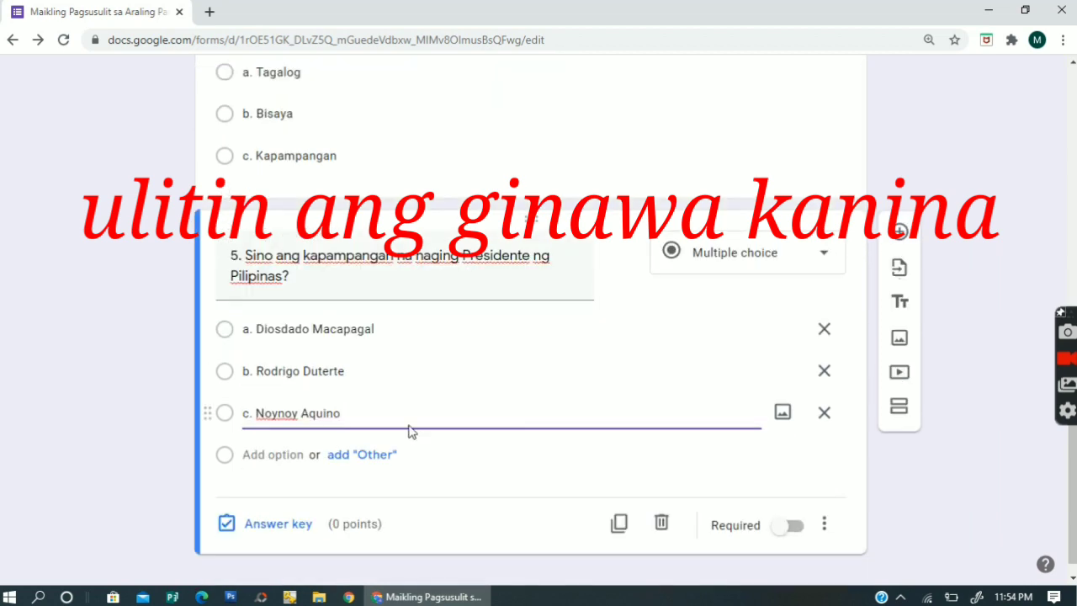
{"action": "left_click", "coordinate": [281, 525]}
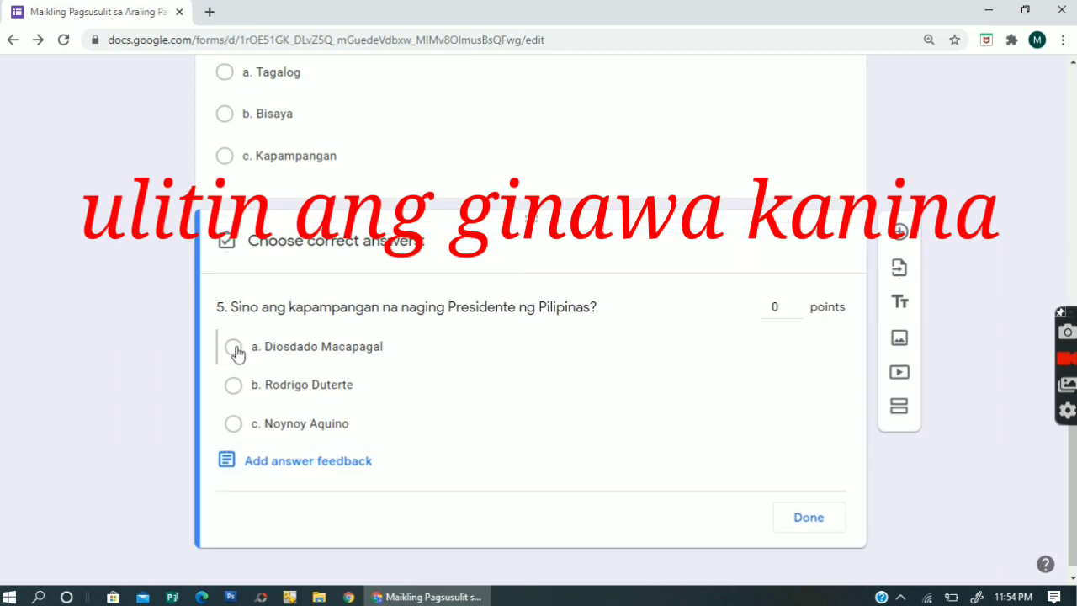
{"action": "left_click", "coordinate": [234, 348]}
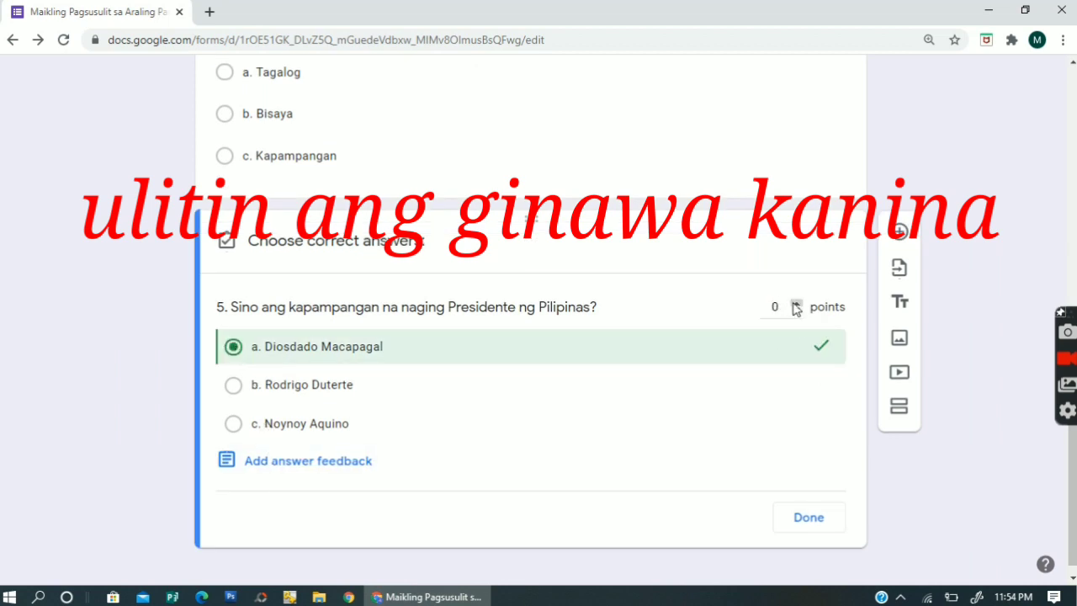
{"action": "left_click", "coordinate": [796, 306]}
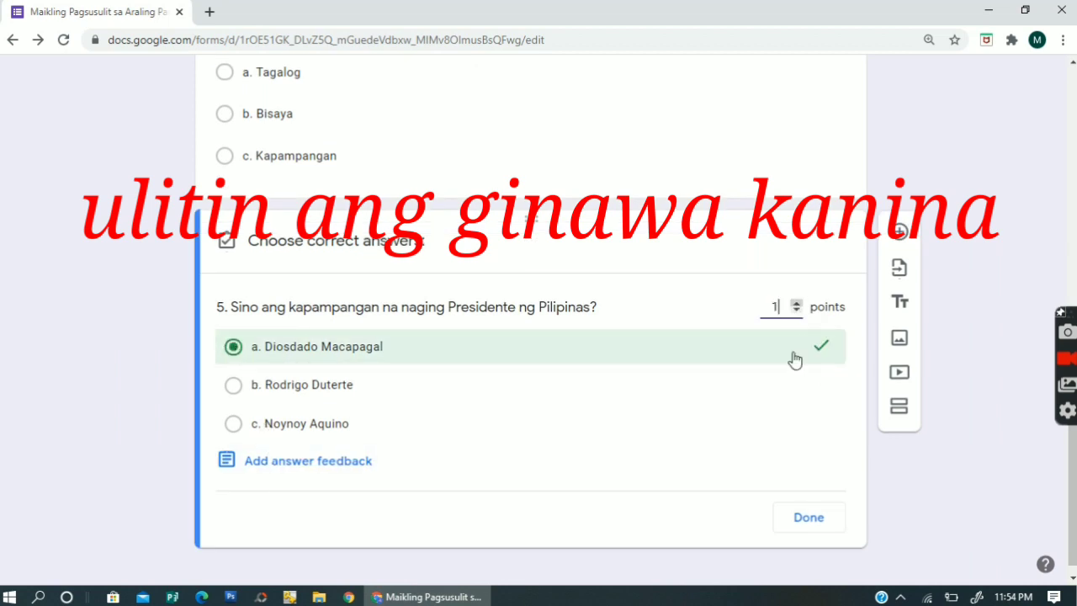
{"action": "left_click", "coordinate": [789, 519]}
{"action": "scroll", "coordinate": [771, 418], "scroll_direction": "up", "scroll_amount": 3}
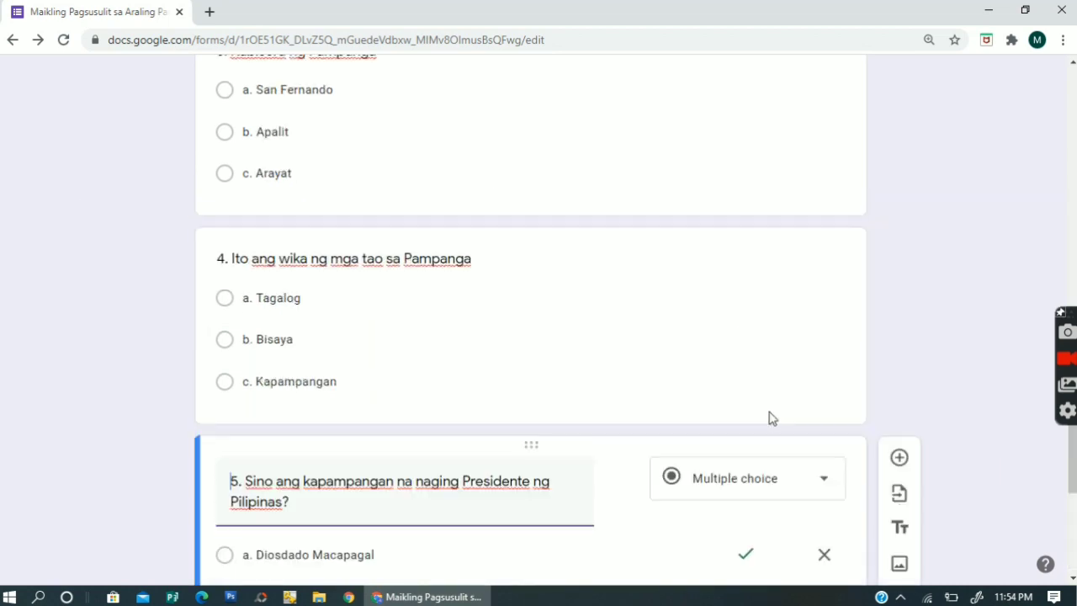
{"action": "scroll", "coordinate": [769, 412], "scroll_direction": "up", "scroll_amount": 2}
{"action": "scroll", "coordinate": [769, 419], "scroll_direction": "down", "scroll_amount": 5}
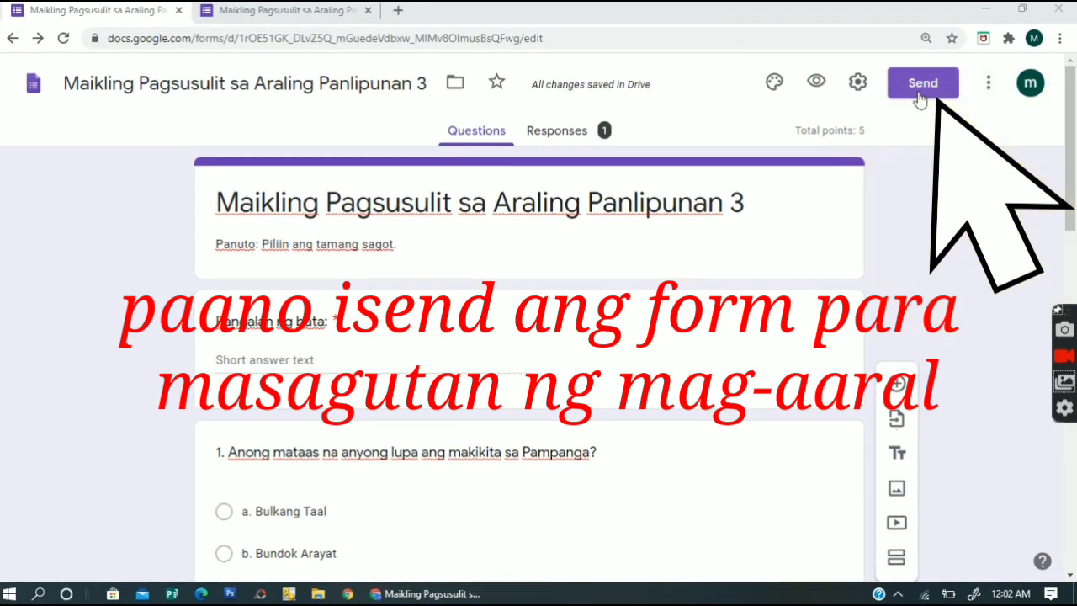
Open the form's sending options, look through the email, link and embed methods, and copy the unshortened form link.
{"action": "left_click", "coordinate": [921, 99]}
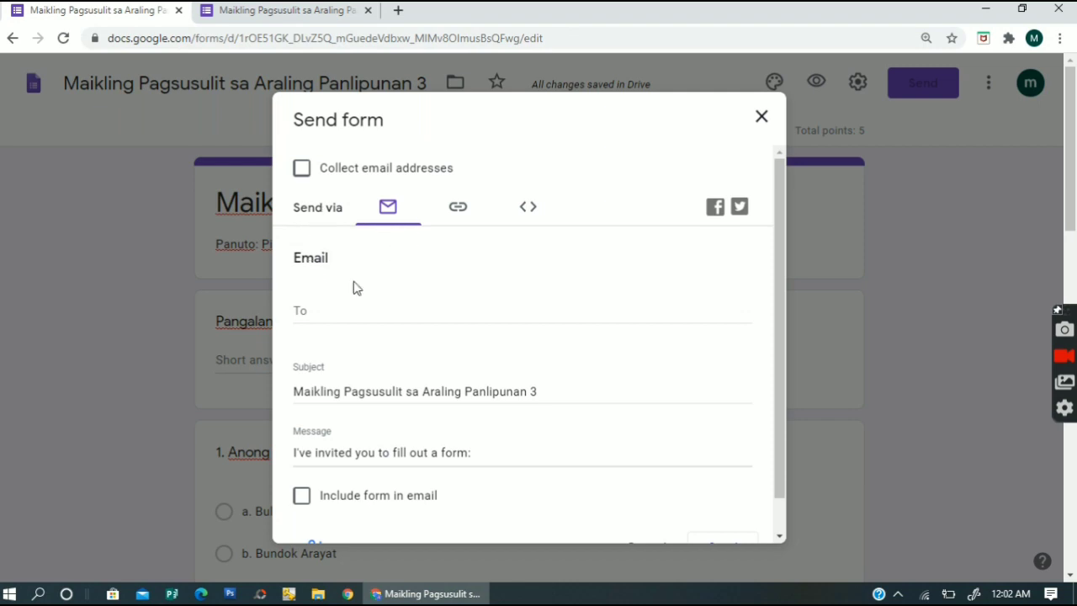
{"action": "left_click", "coordinate": [471, 212]}
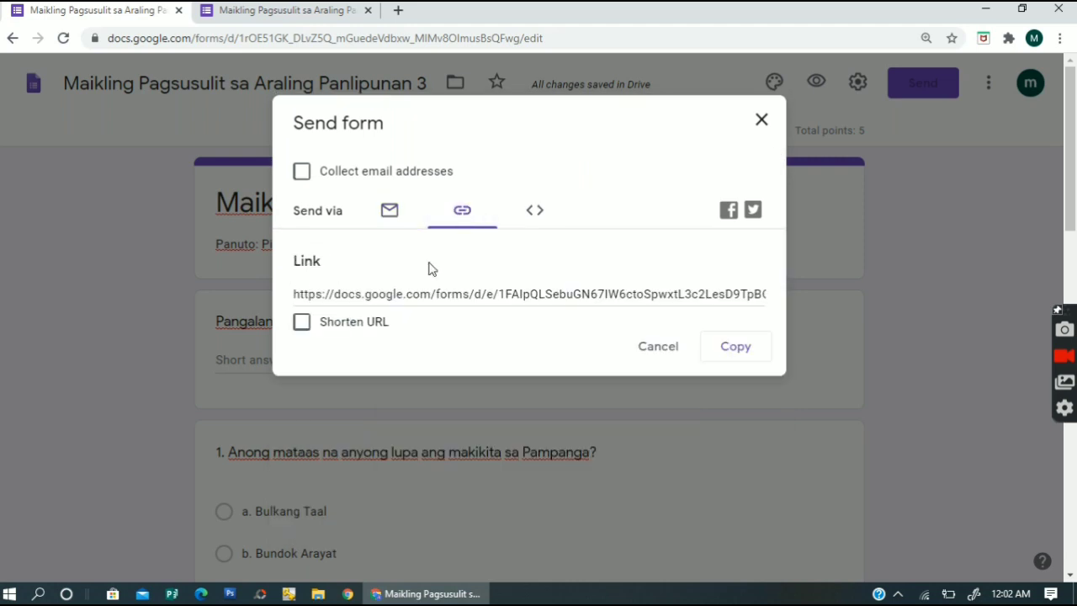
{"action": "left_click", "coordinate": [536, 215]}
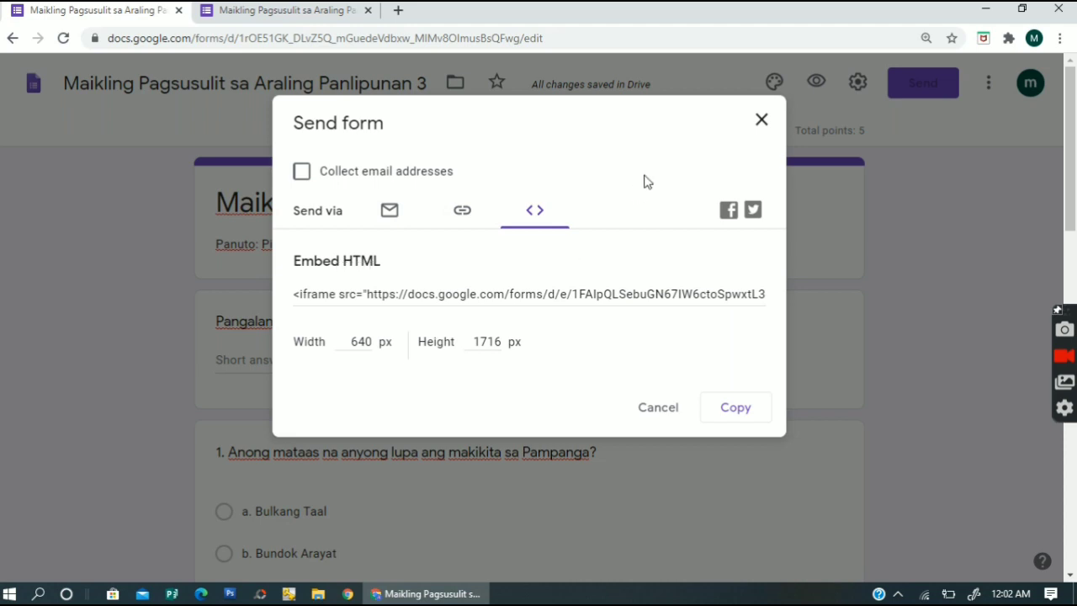
{"action": "left_click", "coordinate": [463, 223]}
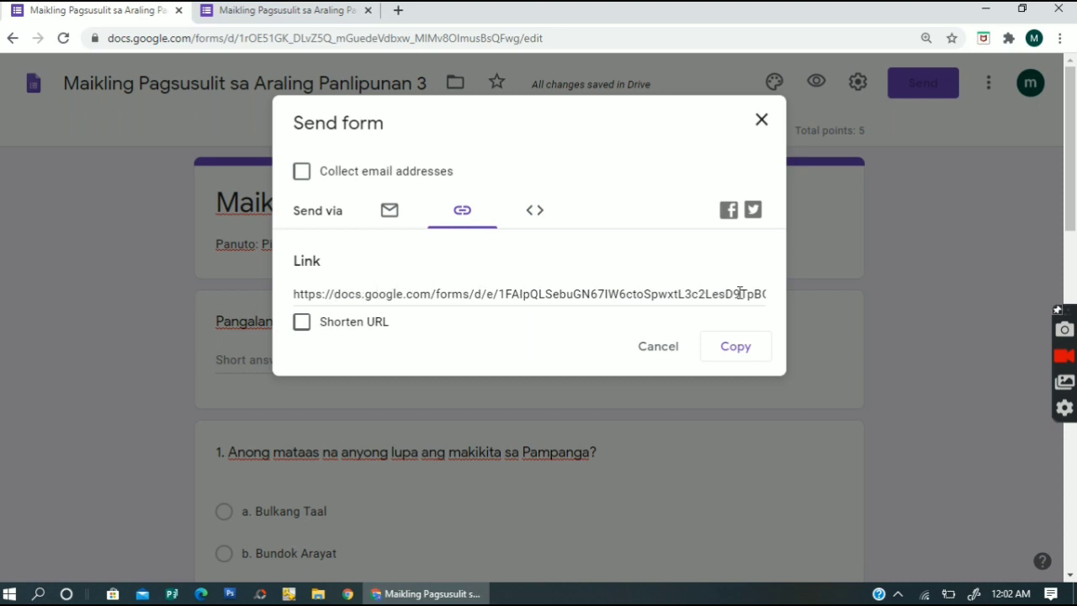
{"action": "left_click", "coordinate": [738, 349]}
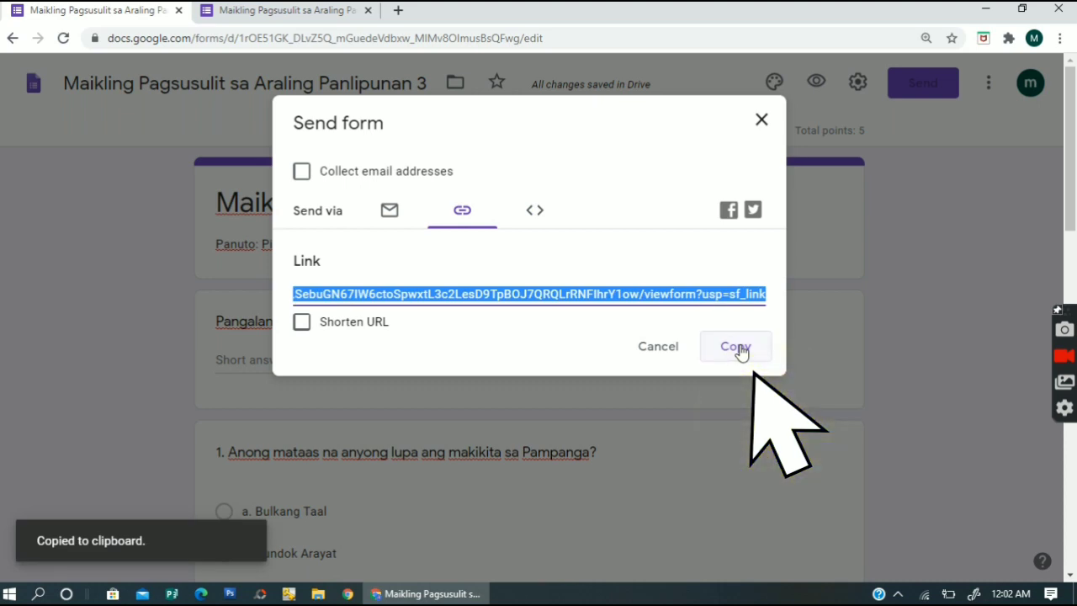
{"action": "left_click", "coordinate": [738, 348]}
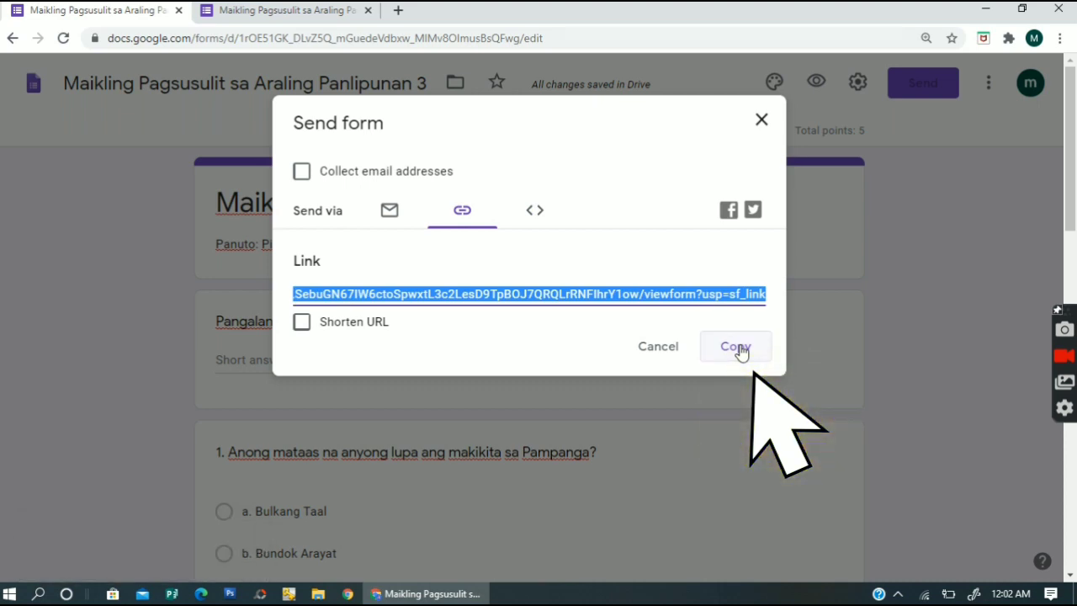
{"action": "left_click", "coordinate": [738, 349]}
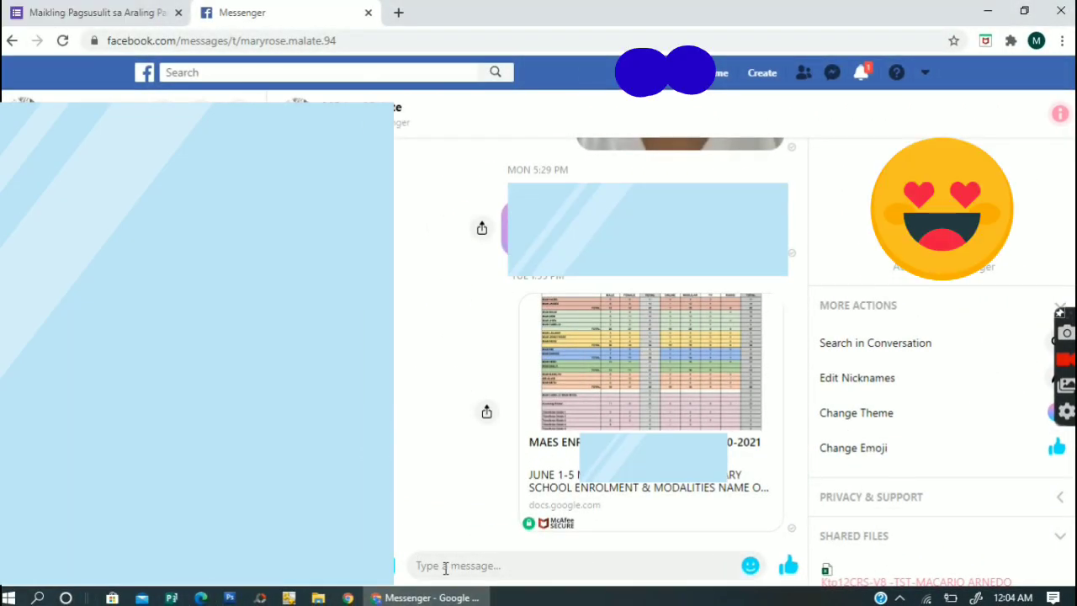
Paste the copied form link into the open Facebook Messenger conversation and send it.
{"action": "right_click", "coordinate": [445, 567]}
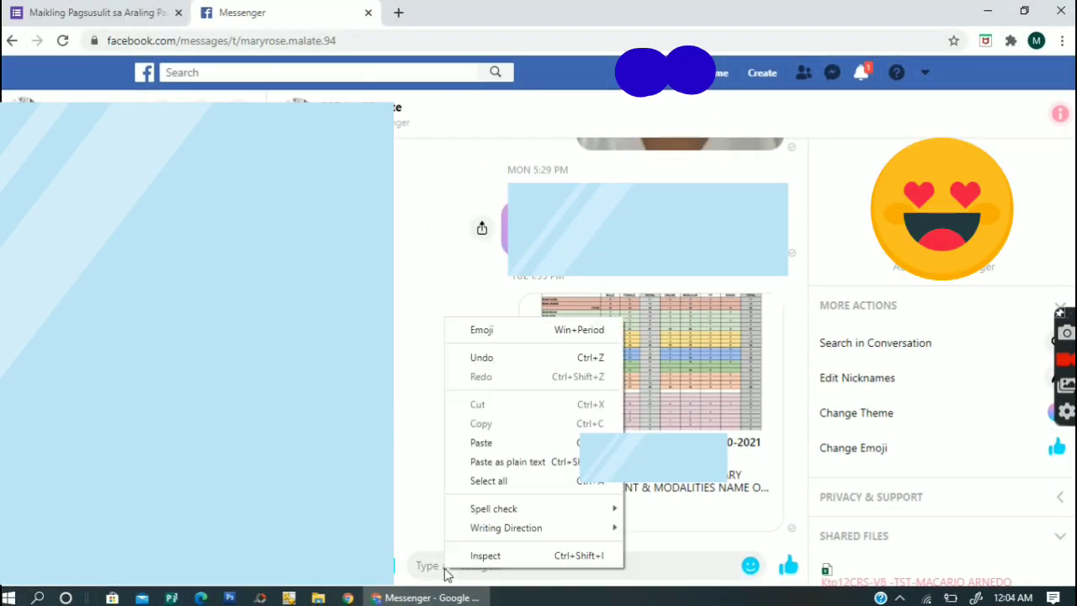
{"action": "left_click", "coordinate": [493, 443]}
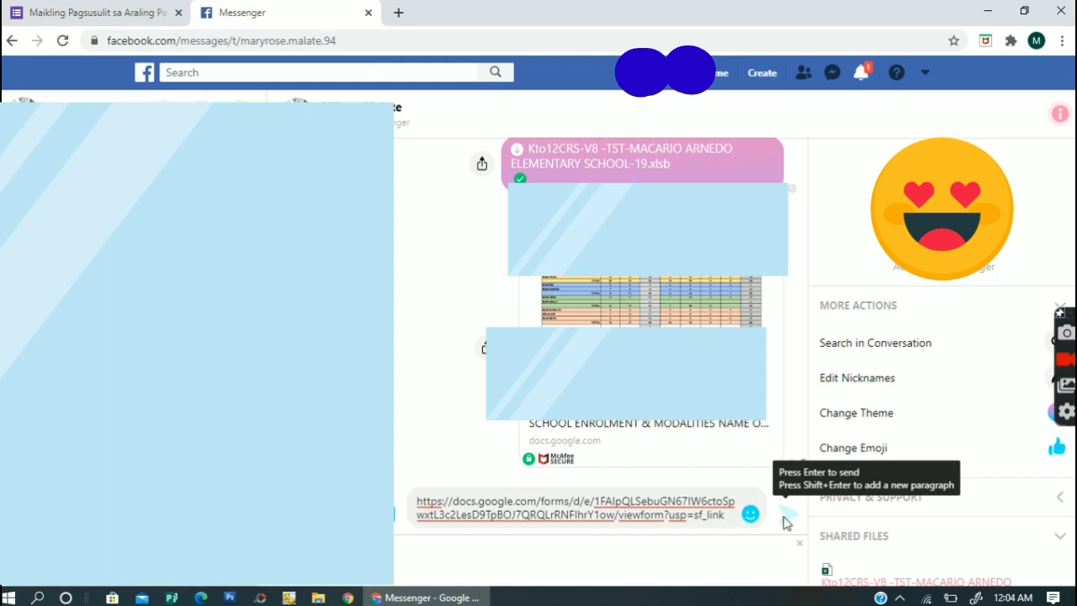
{"action": "left_click", "coordinate": [785, 521]}
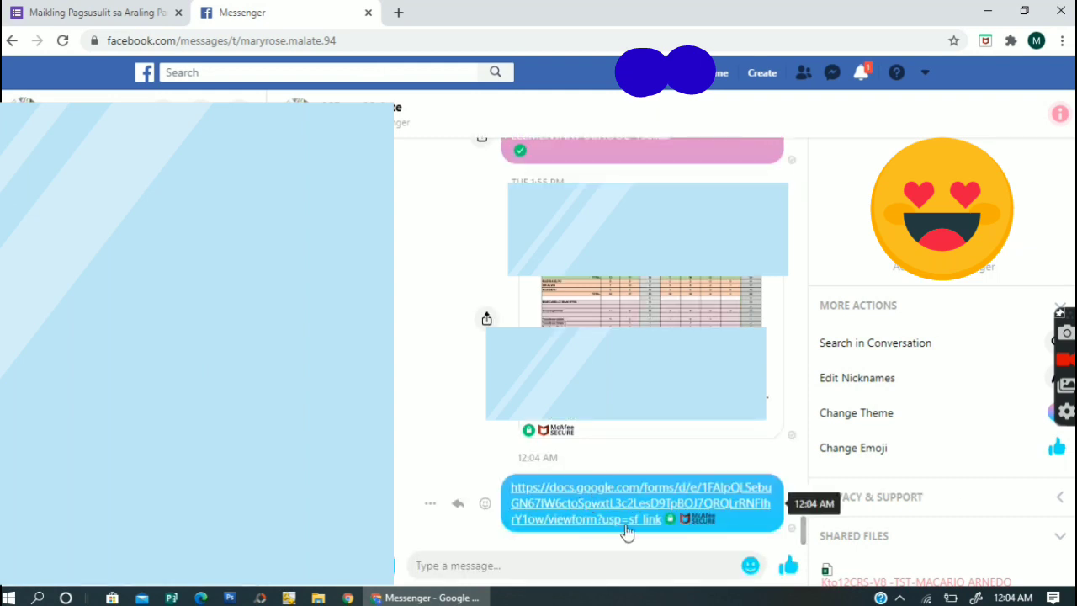